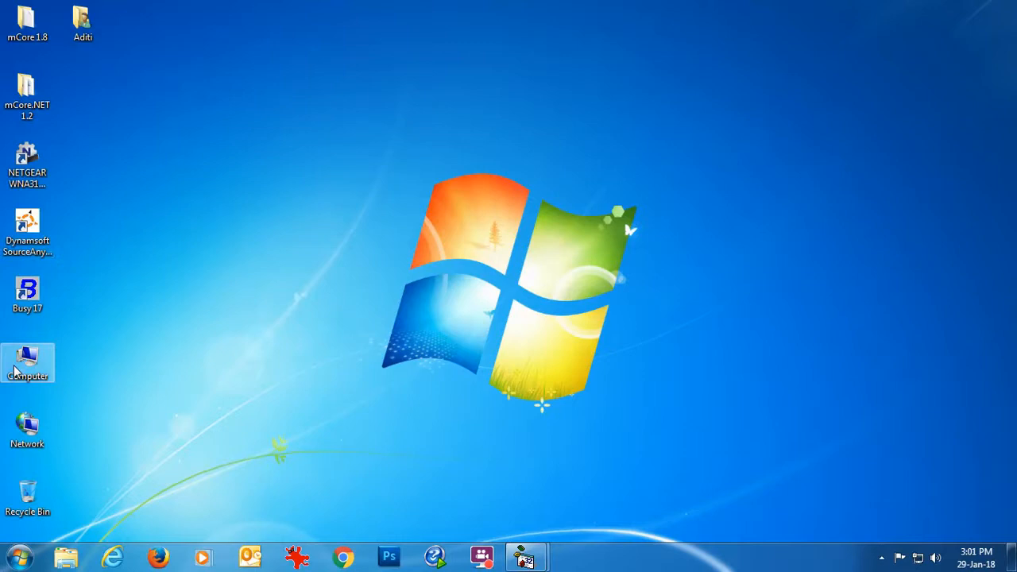
Install Google Input Tools by running InputToolsSetup from the Downloads folder.
double_click(14, 371)
left_click(60, 111)
left_click(205, 162)
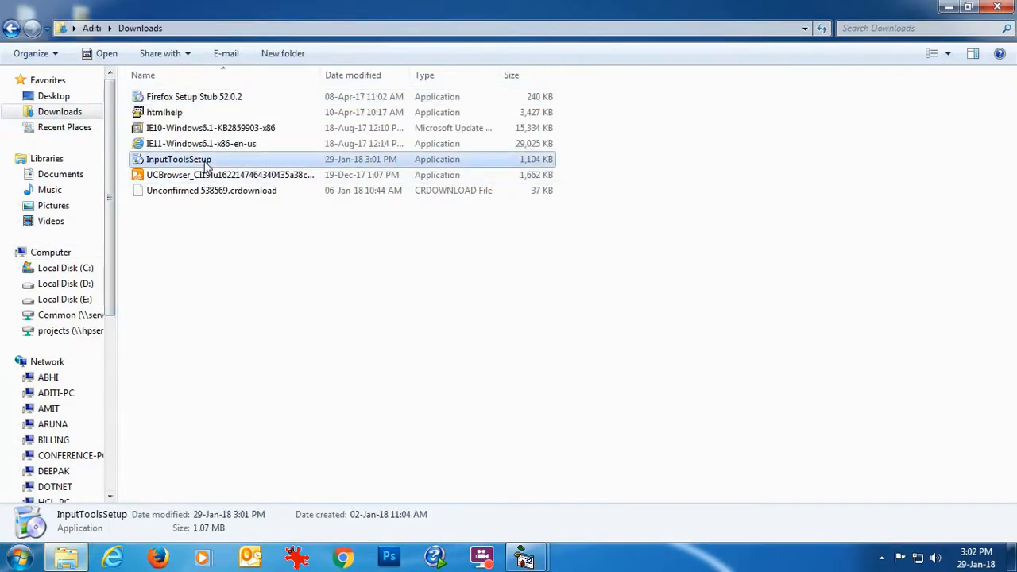
double_click(205, 162)
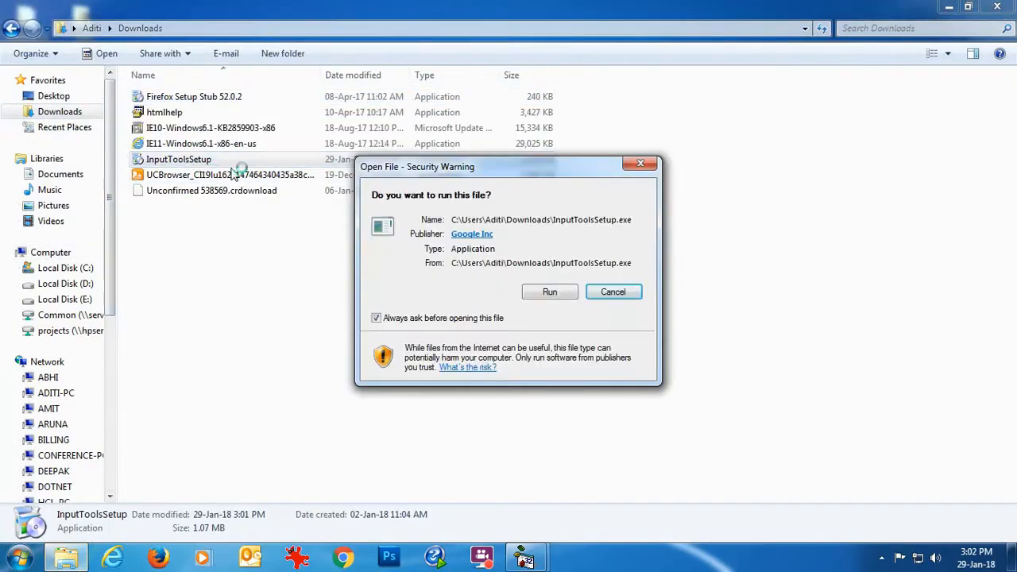
left_click(558, 292)
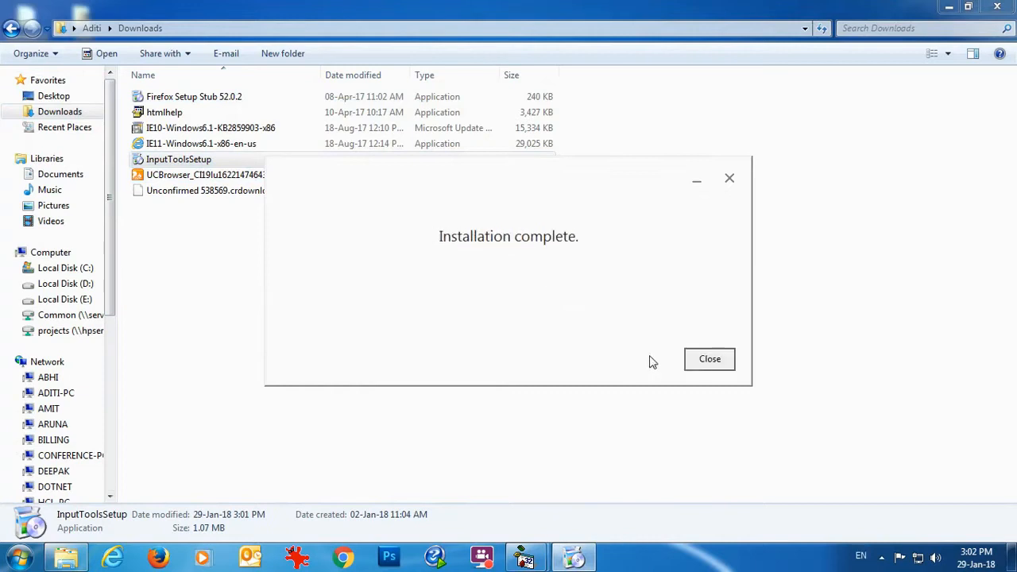
left_click(707, 357)
Close the Downloads folder, check Hindi in the language bar, and launch Busy 17.
left_click(993, 10)
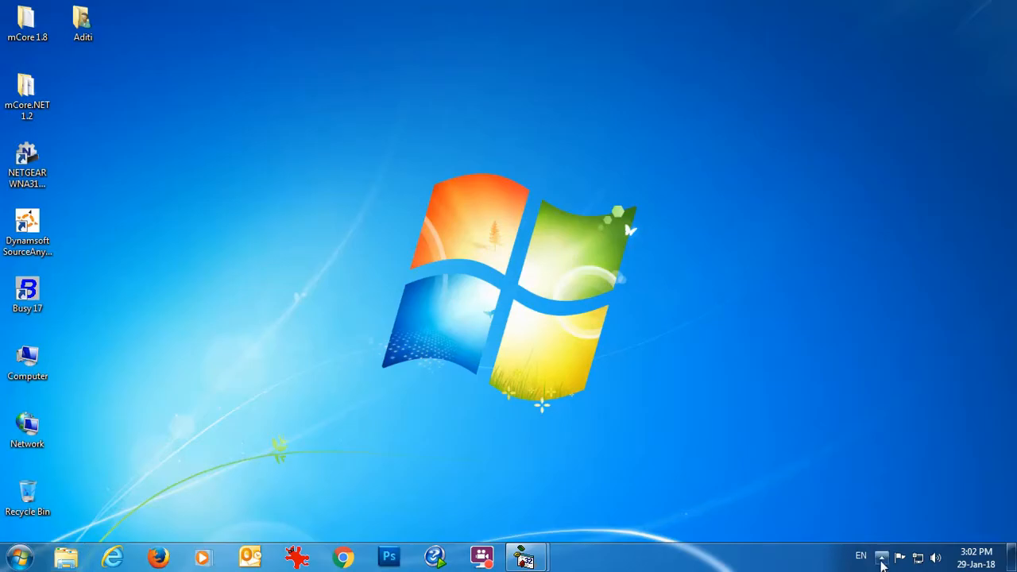
left_click(862, 556)
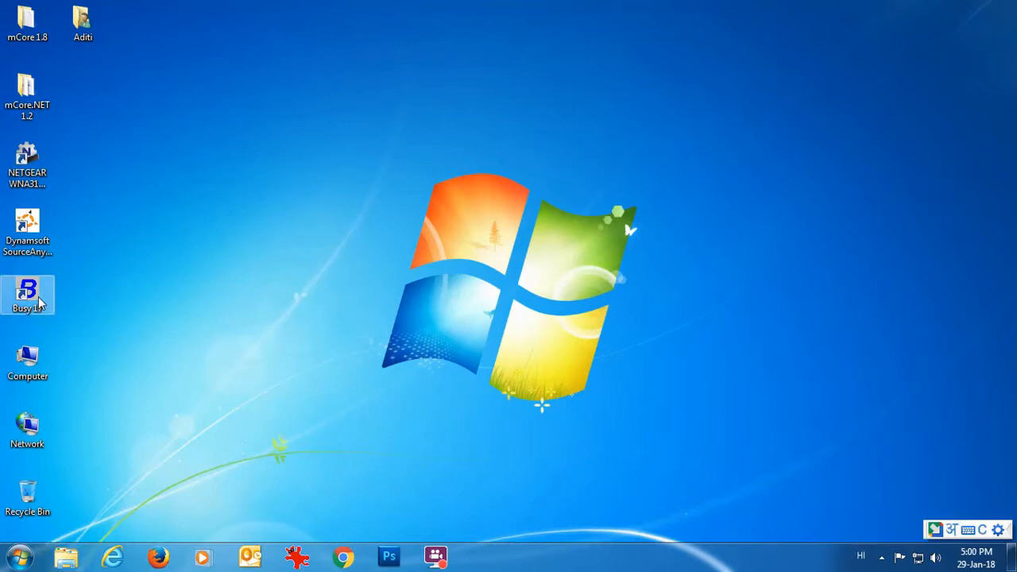
double_click(38, 296)
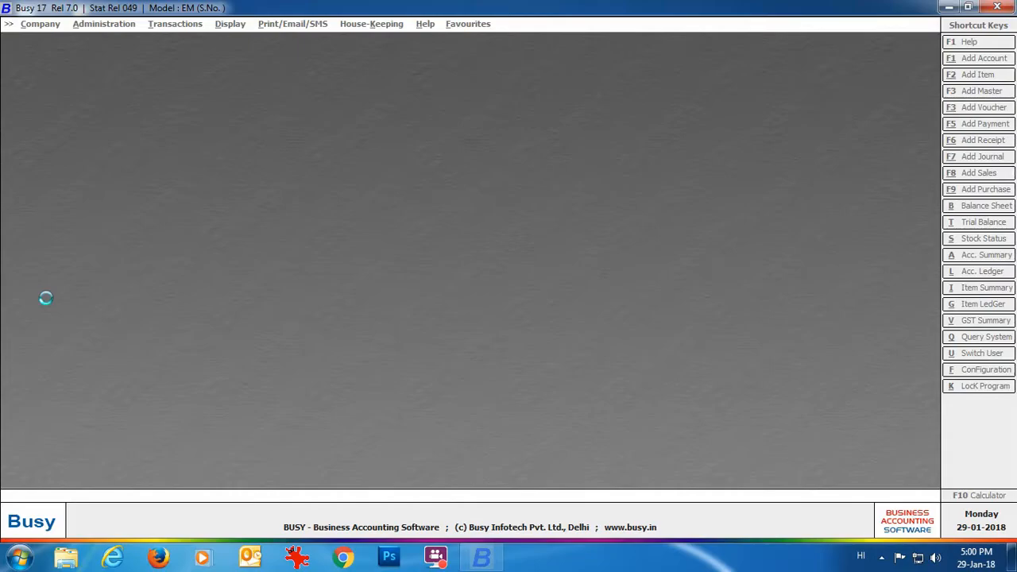
Open the Bharat Electronics company and log in with the administrator credentials.
left_click(590, 308)
left_click(84, 40)
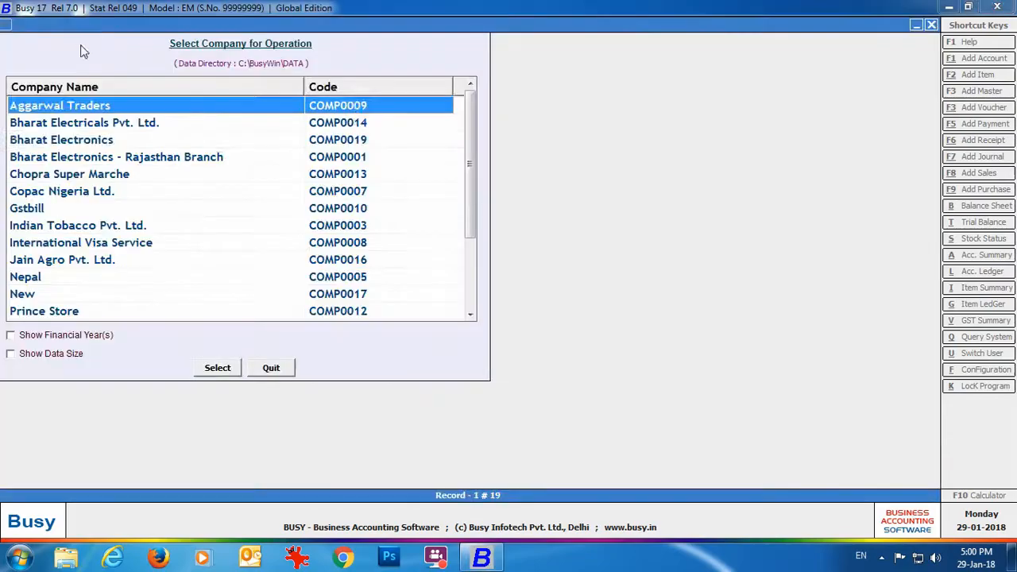
left_click(41, 139)
left_click(222, 371)
type("admin")
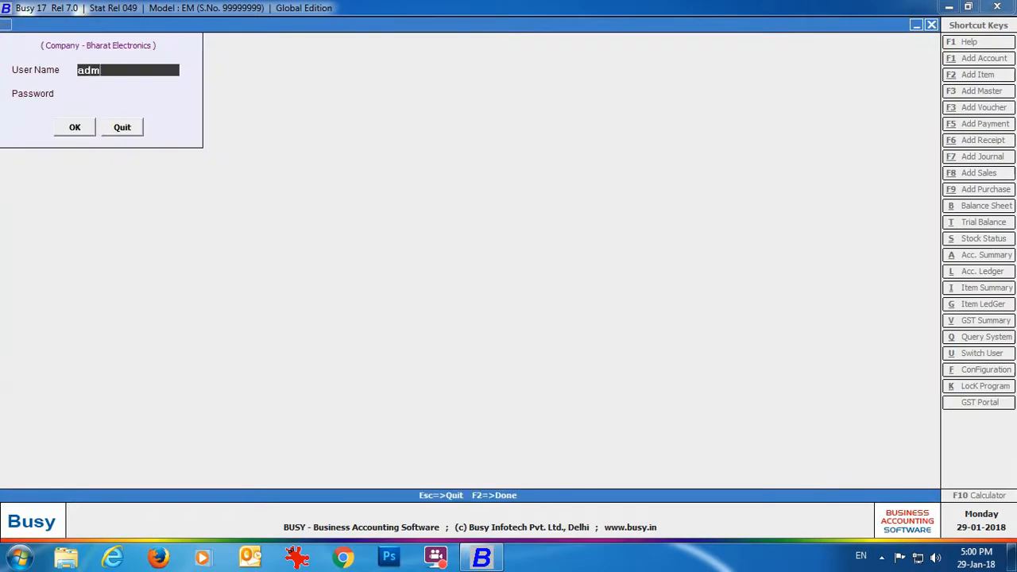
key("Return")
type("*****")
key("Return")
key("Return")
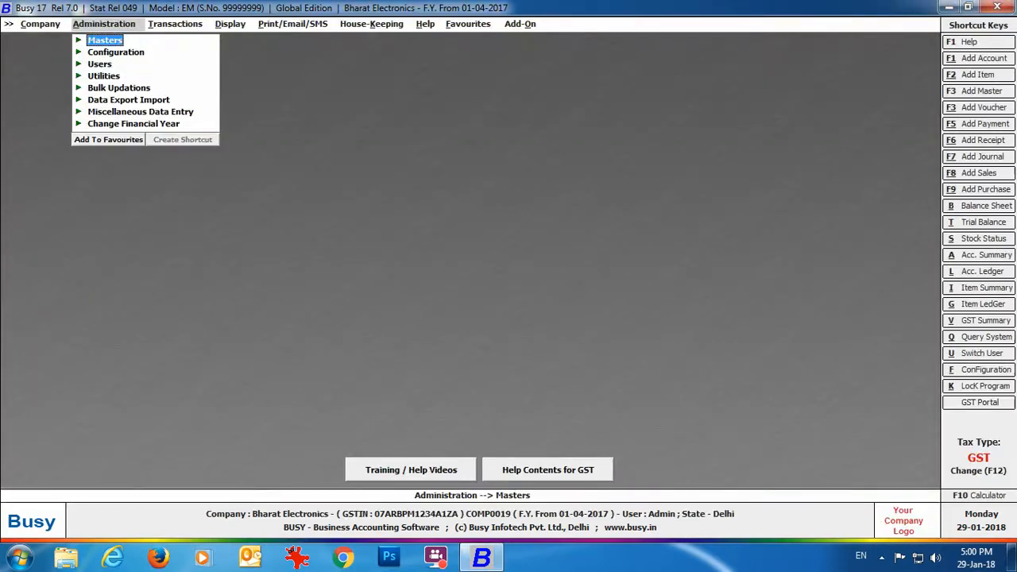
In Features/Options > General, set Enable Second Language Support to Y with Hindi (India) and save.
left_click(111, 53)
left_click(125, 55)
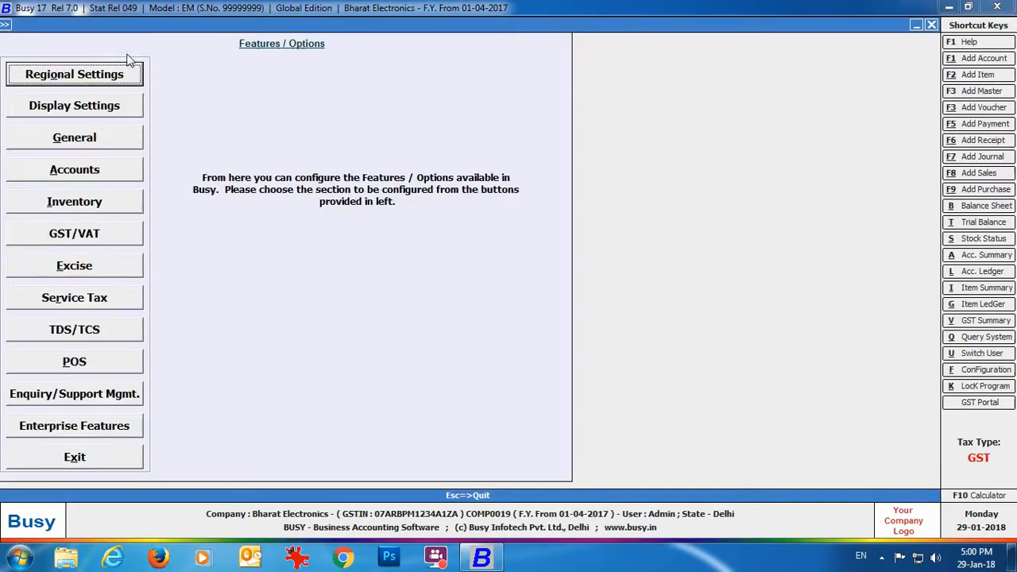
left_click(132, 140)
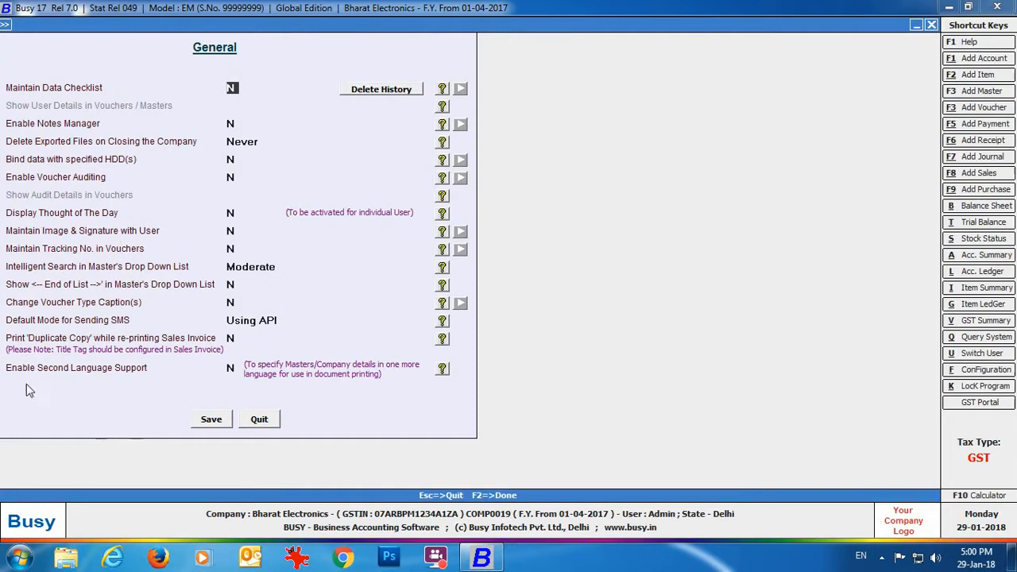
left_click(231, 370)
type("Y")
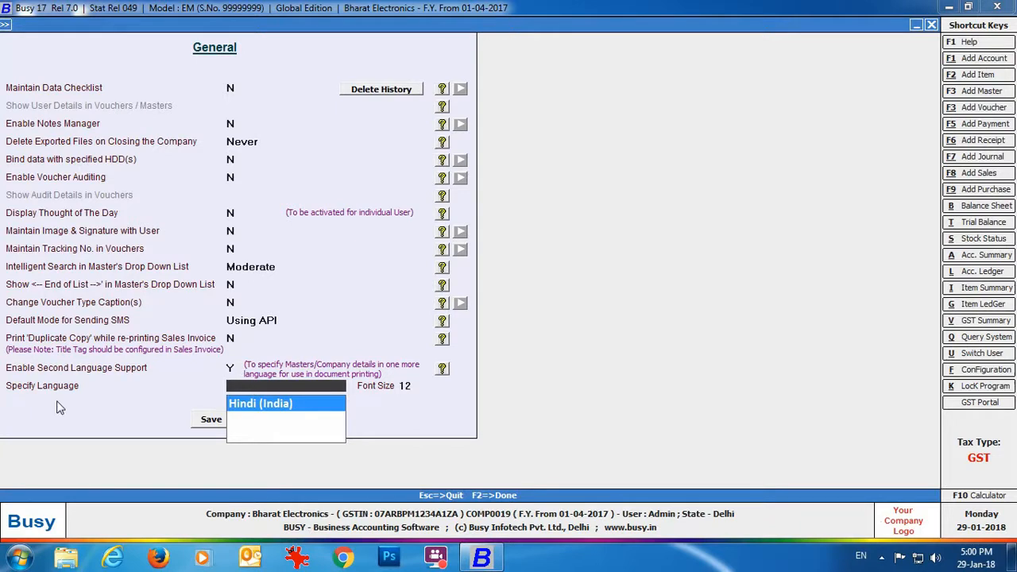
left_click(332, 396)
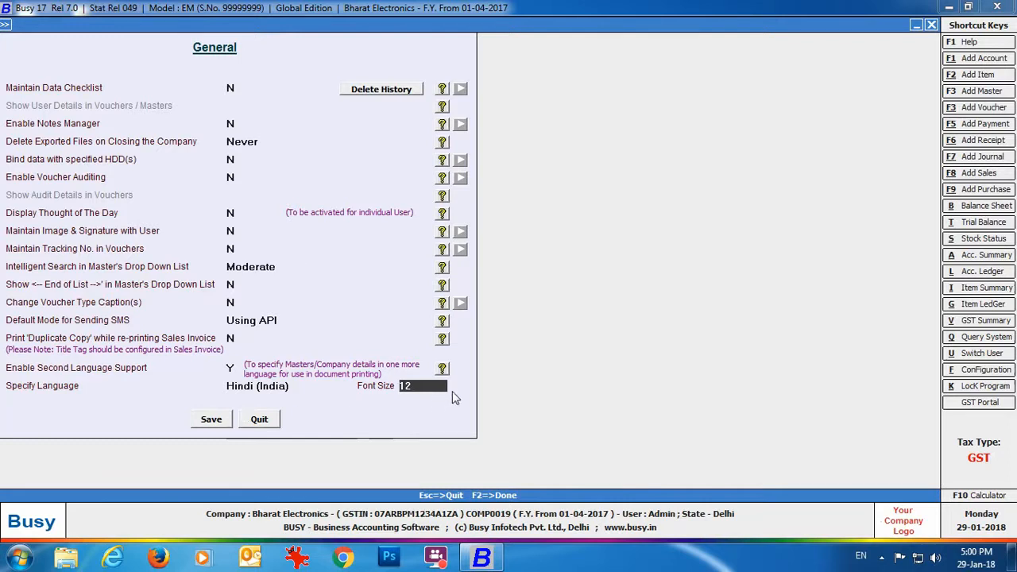
left_click(210, 418)
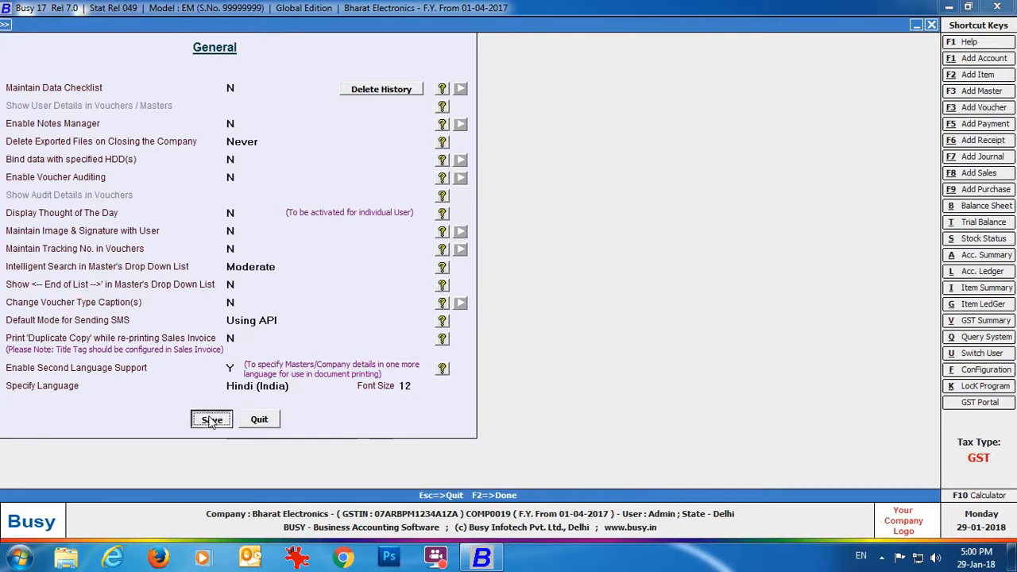
left_click(101, 461)
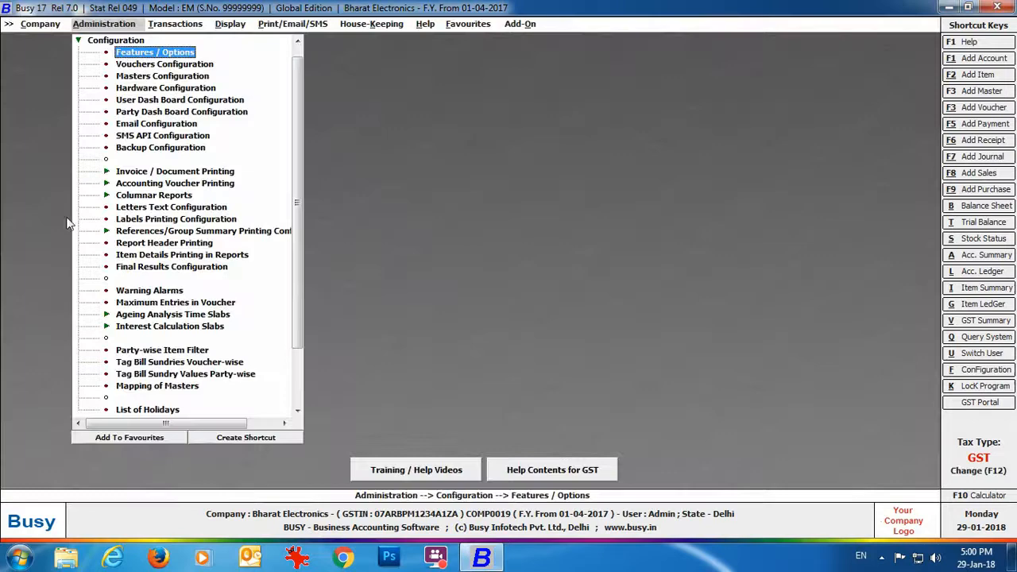
In Modify Company's Second Language details, enter the Hindi name 'Bharat Electronics'.
left_click(38, 24)
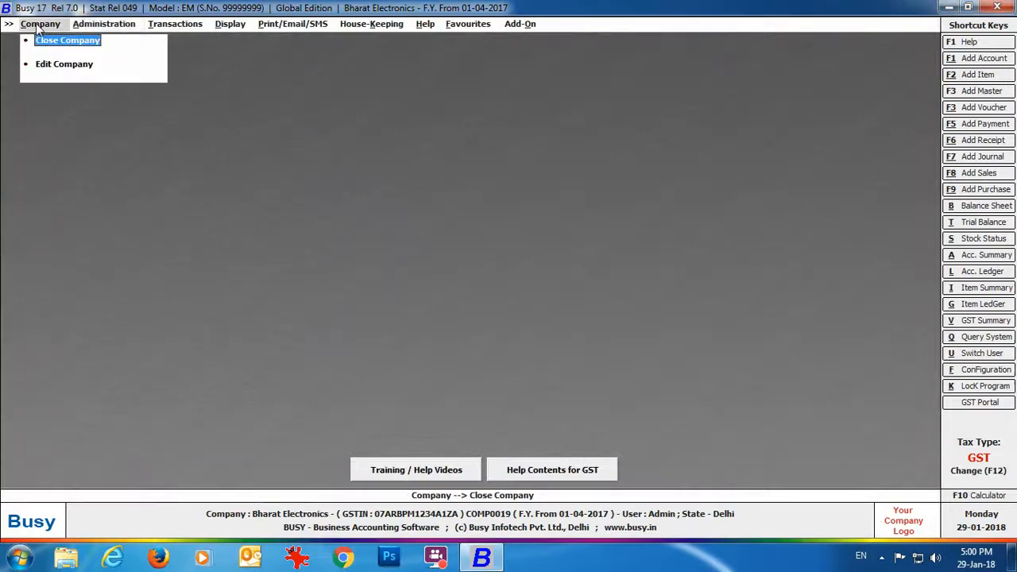
left_click(87, 67)
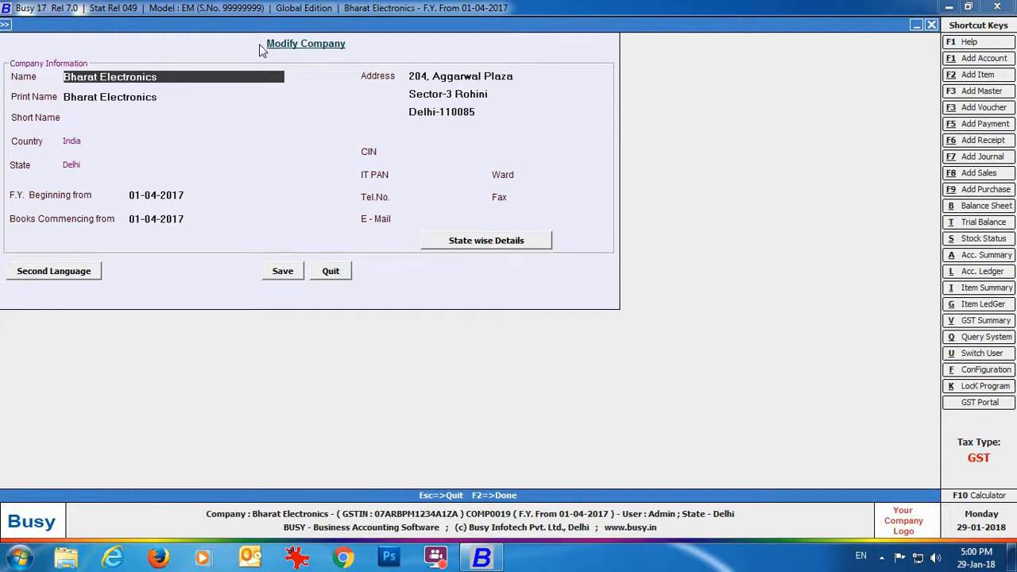
left_click(91, 275)
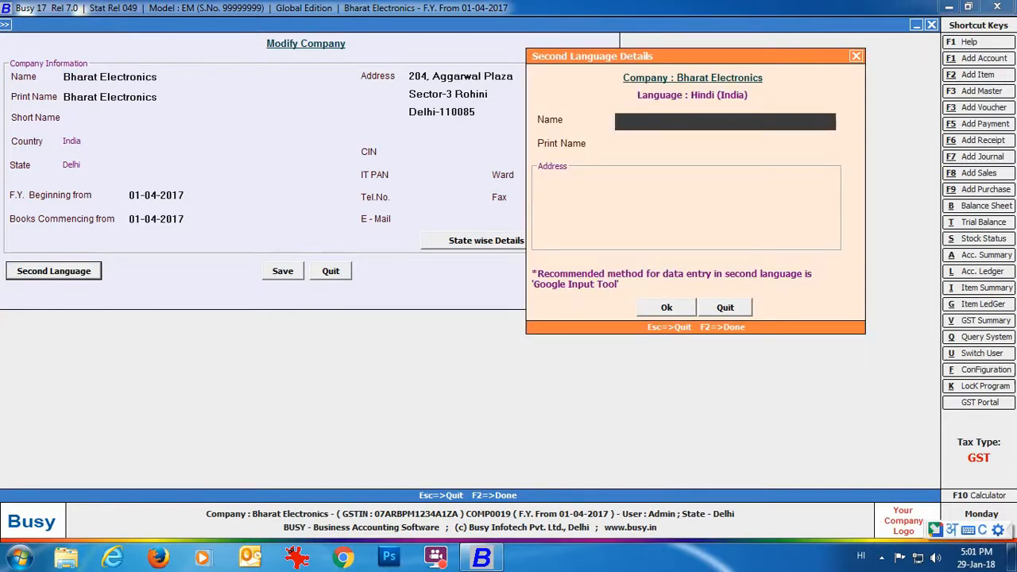
type("b")
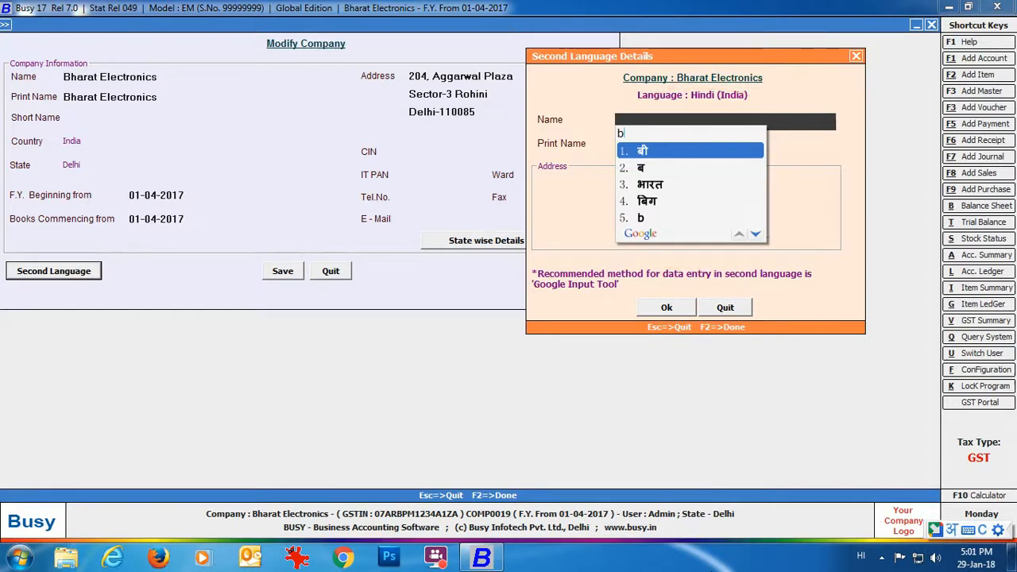
type("harat elec")
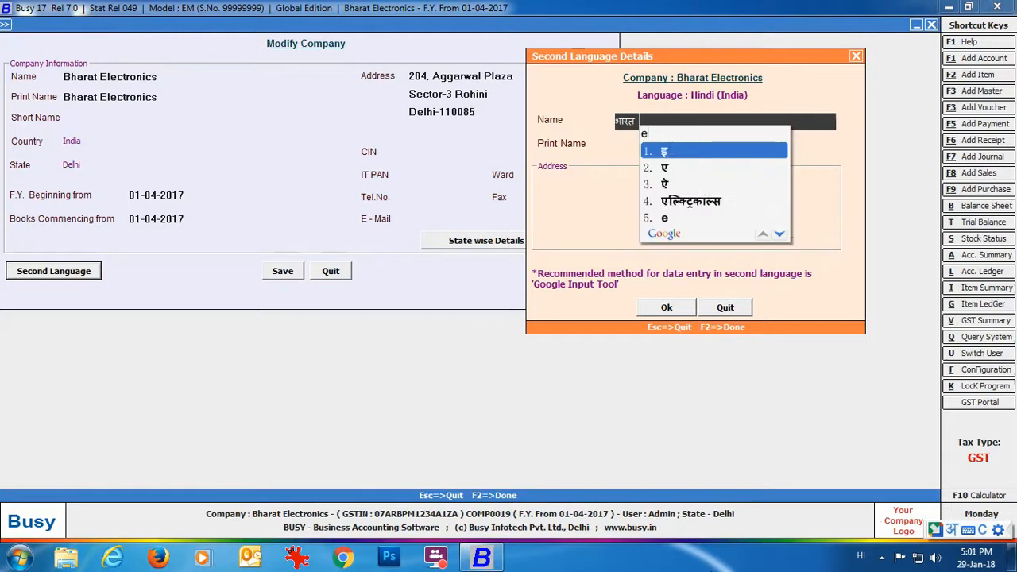
type("tronics")
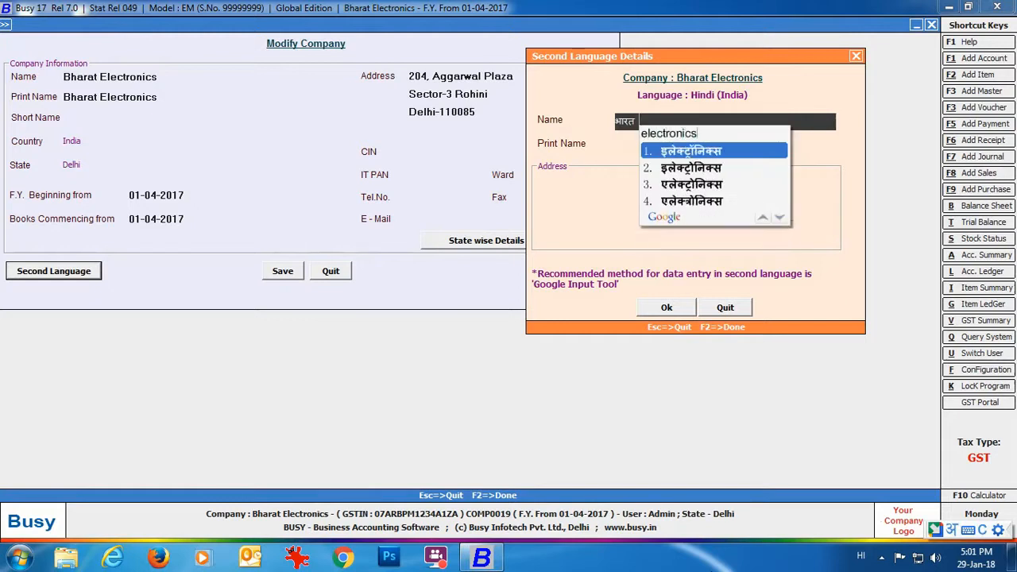
key("Return")
key("Return")
key("Return")
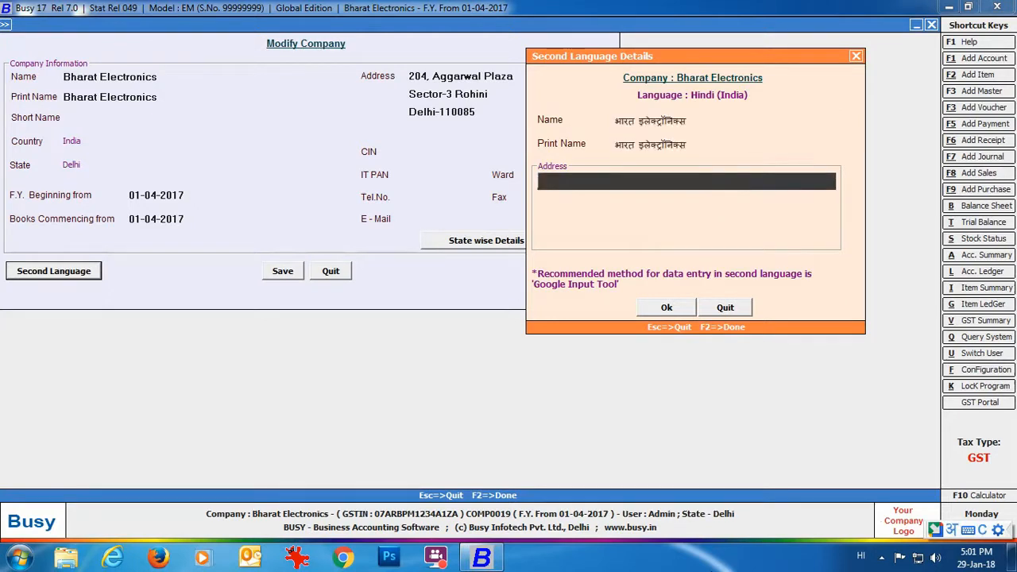
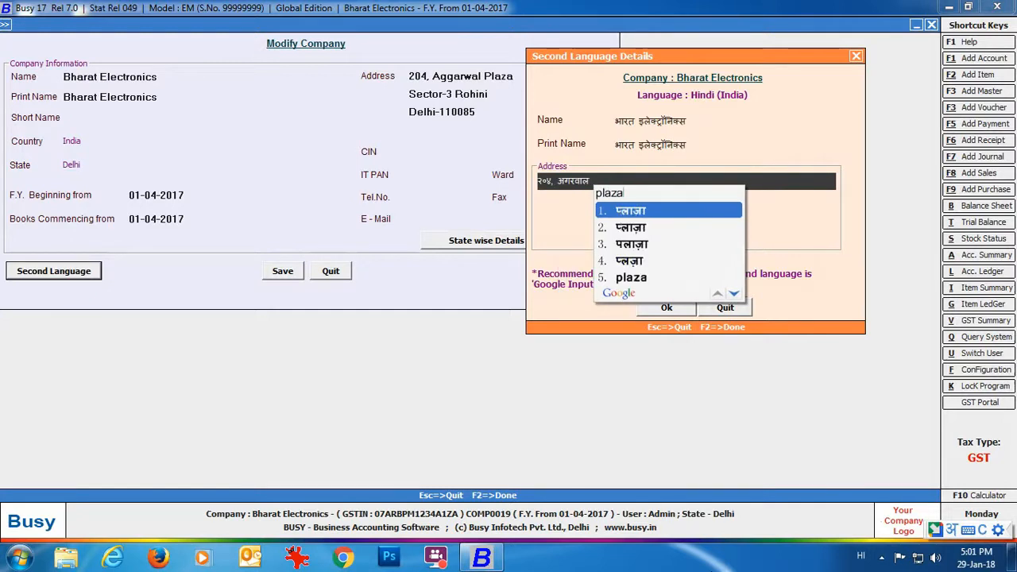
Enter the company's three-line address in Hindi.
key("Return")
key("Return")
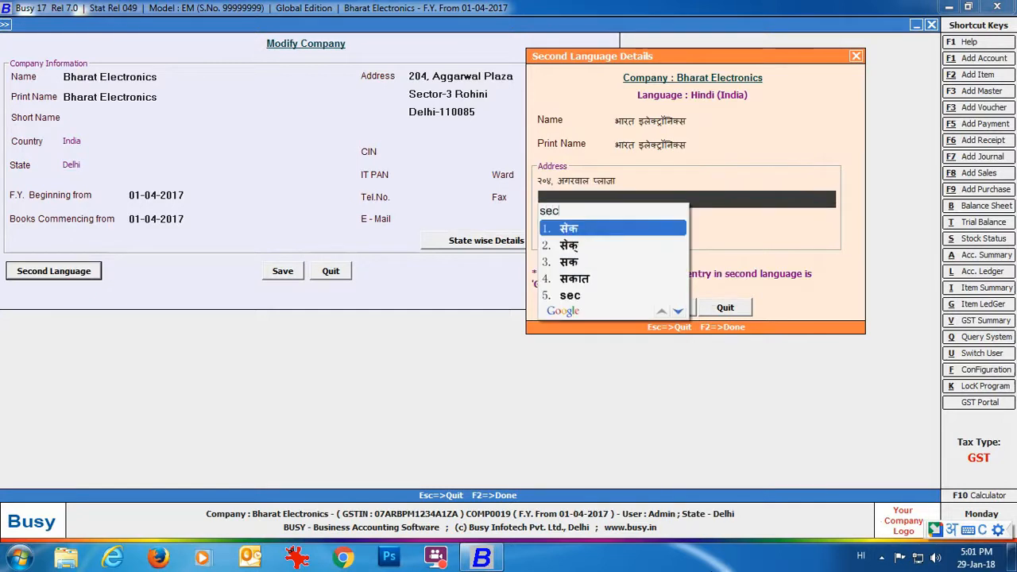
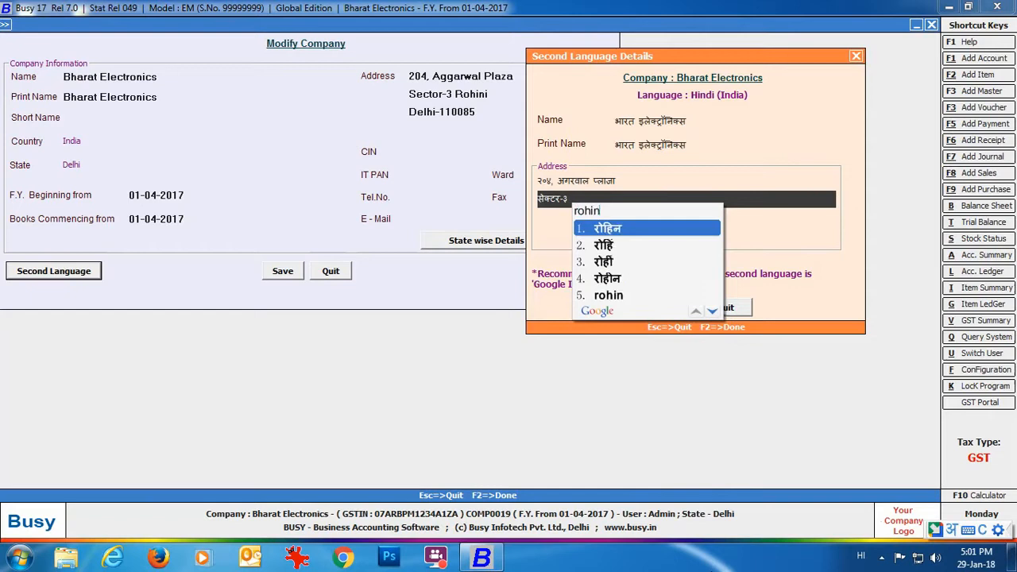
key("Return")
key("Return")
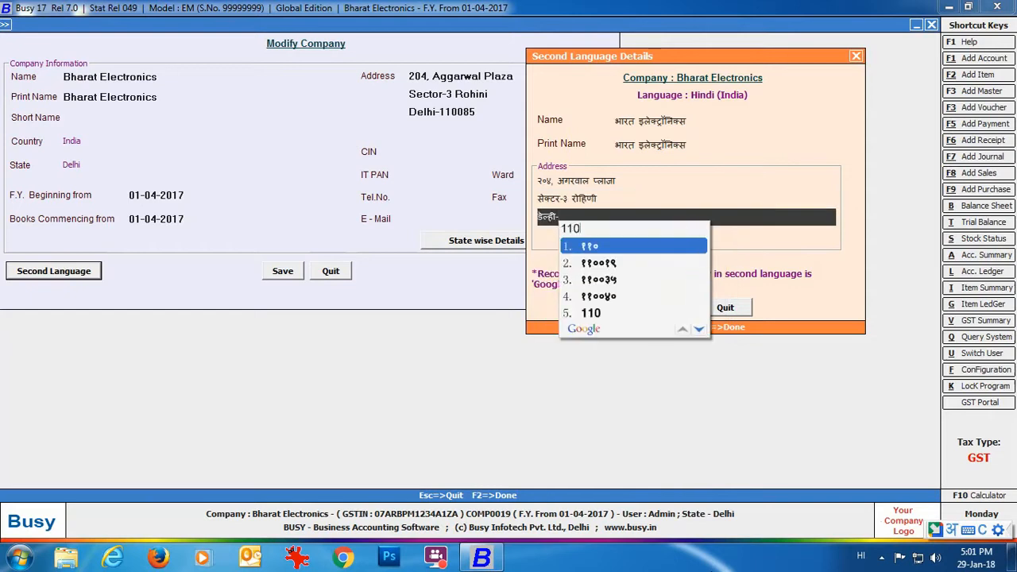
key("Return")
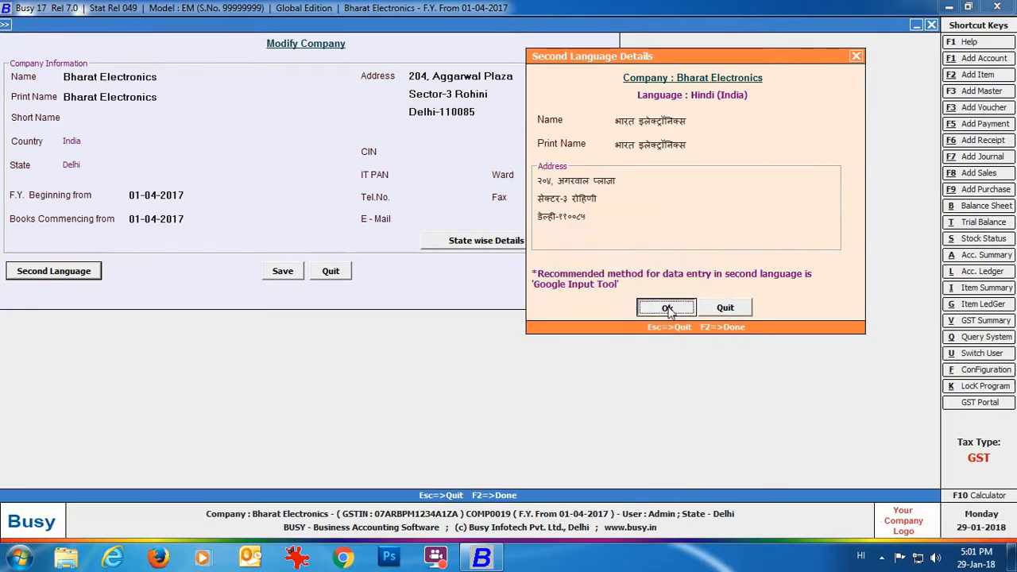
Confirm the Hindi details and save the modified company.
left_click(667, 307)
left_click(283, 271)
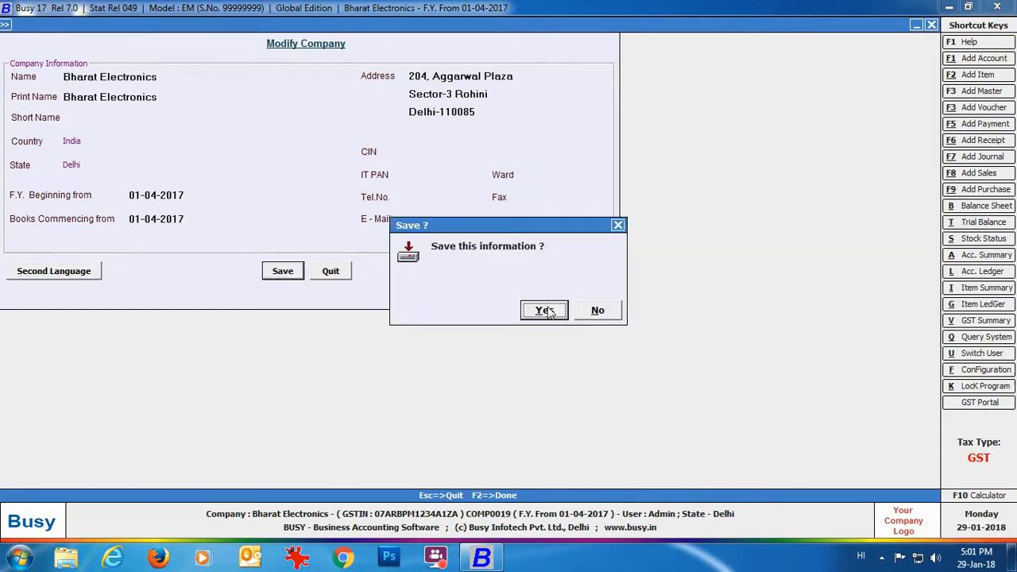
left_click(547, 310)
left_click(130, 26)
Open the Electronics Hub account in Masters > Account > Modify.
left_click(121, 40)
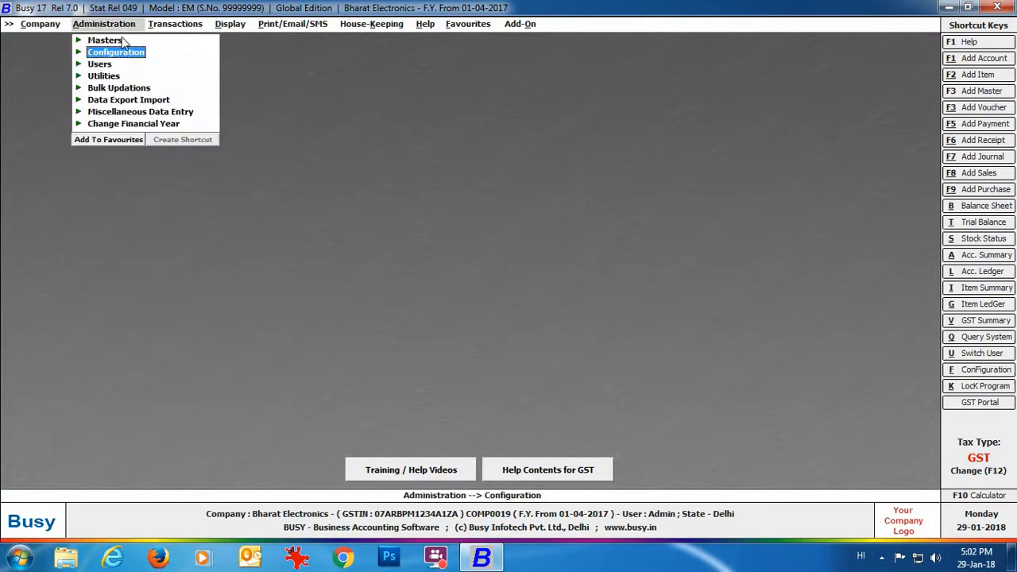
left_click(121, 40)
left_click(129, 53)
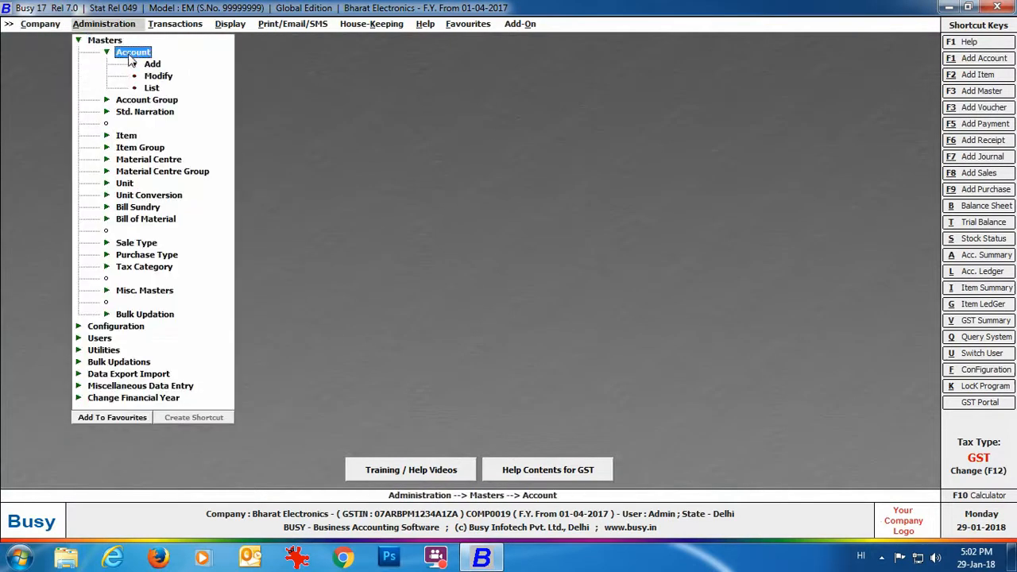
left_click(162, 79)
type("el")
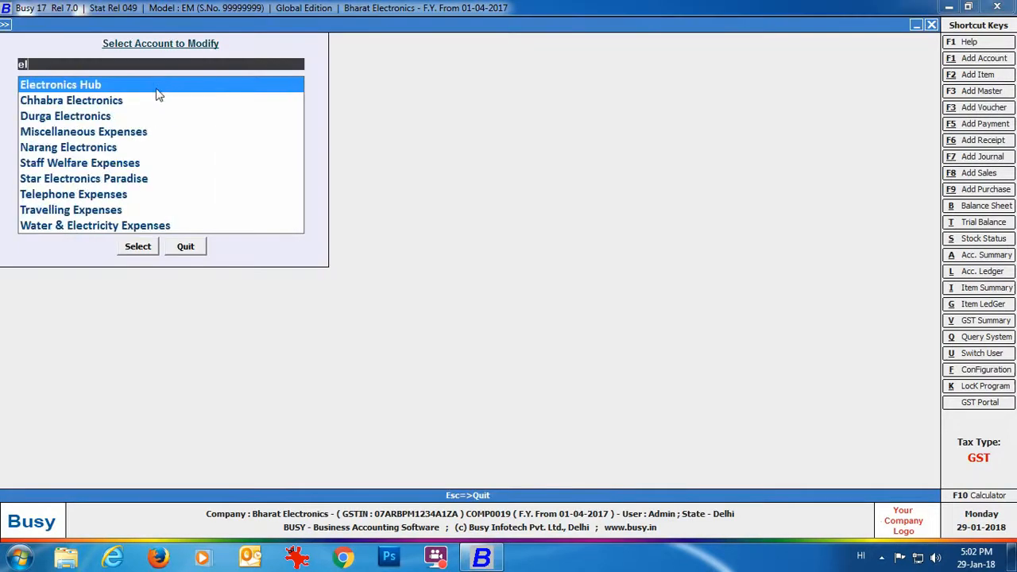
key("Return")
left_click(138, 247)
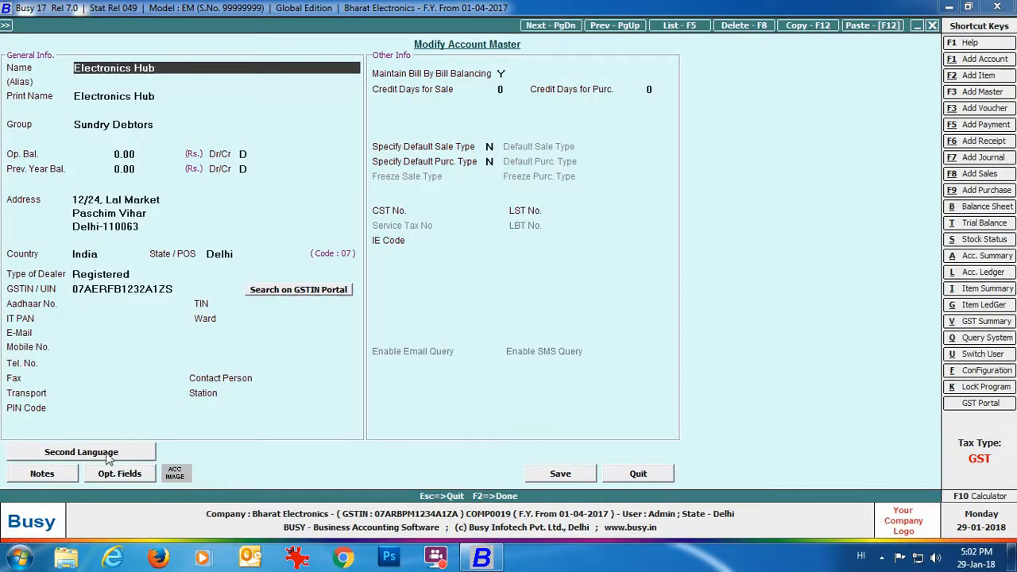
Enter the Hindi name 'Electronics Hub' and its three-line Hindi address as second-language details.
left_click(83, 450)
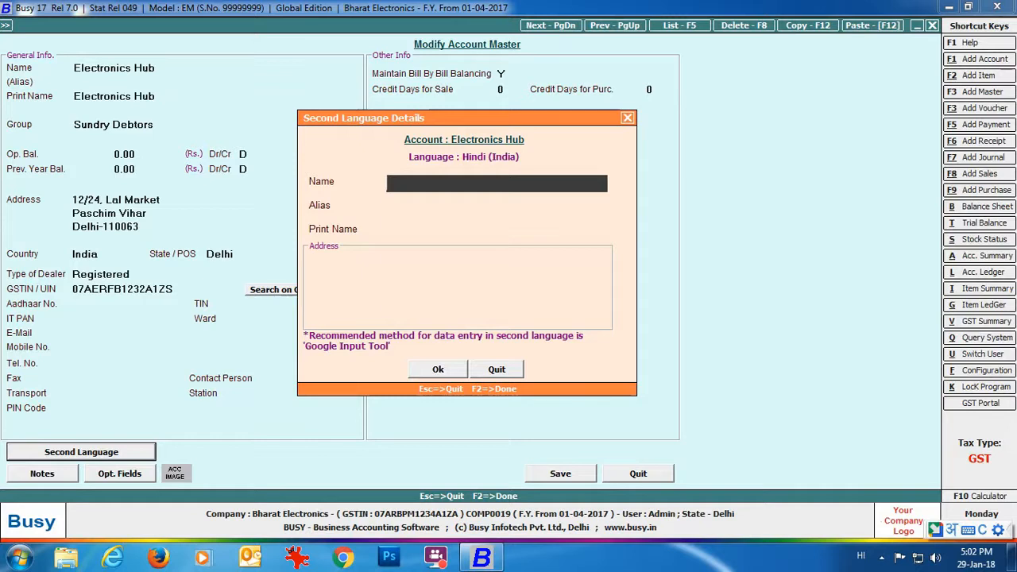
type("electronics hub")
key("Return")
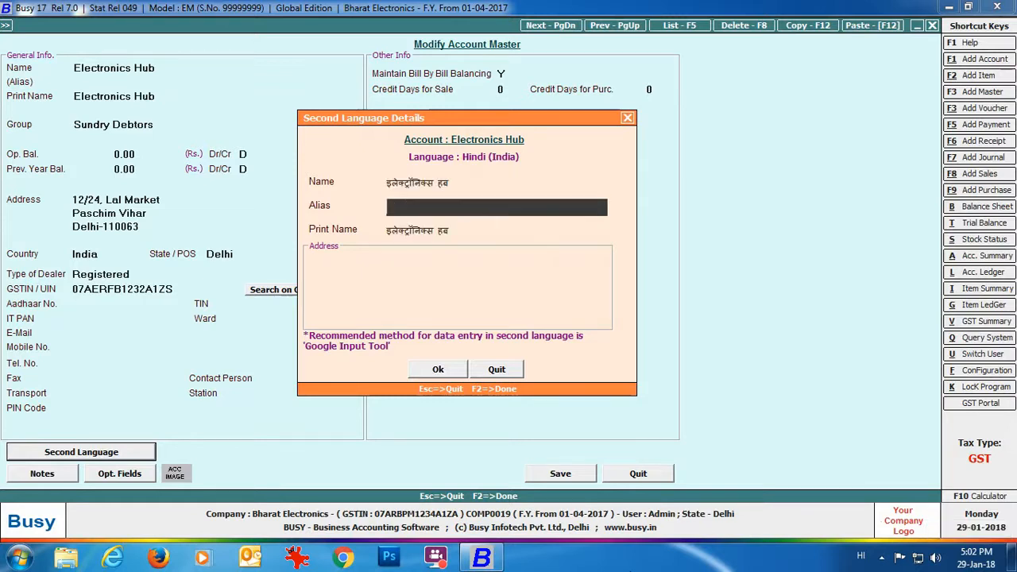
key("Return")
key("Return")
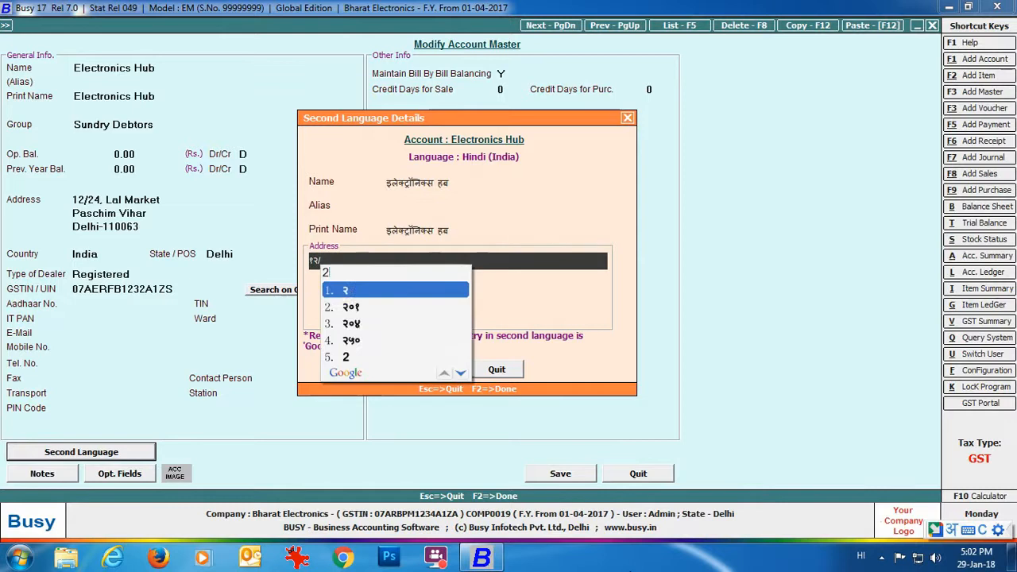
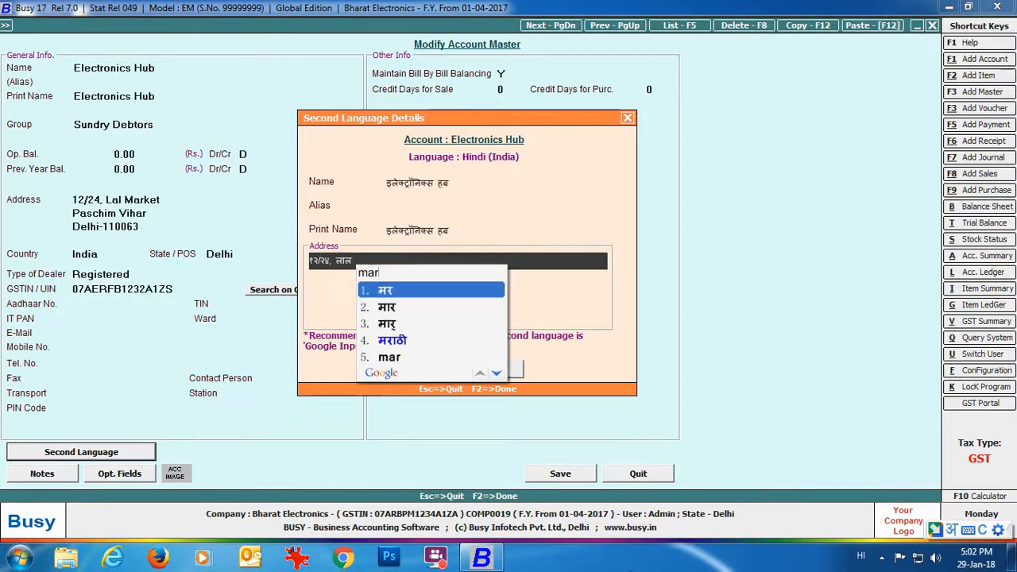
key("Return")
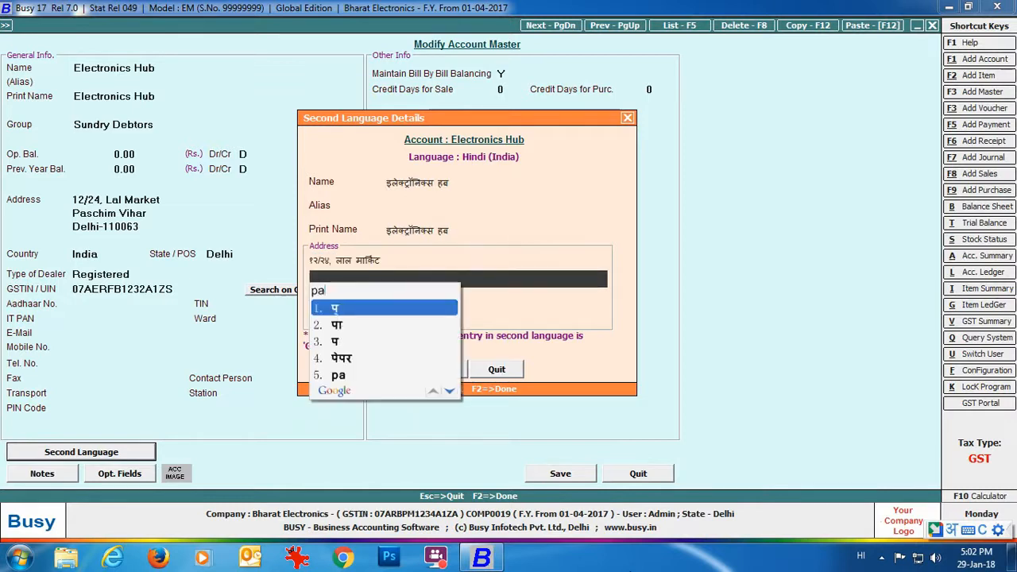
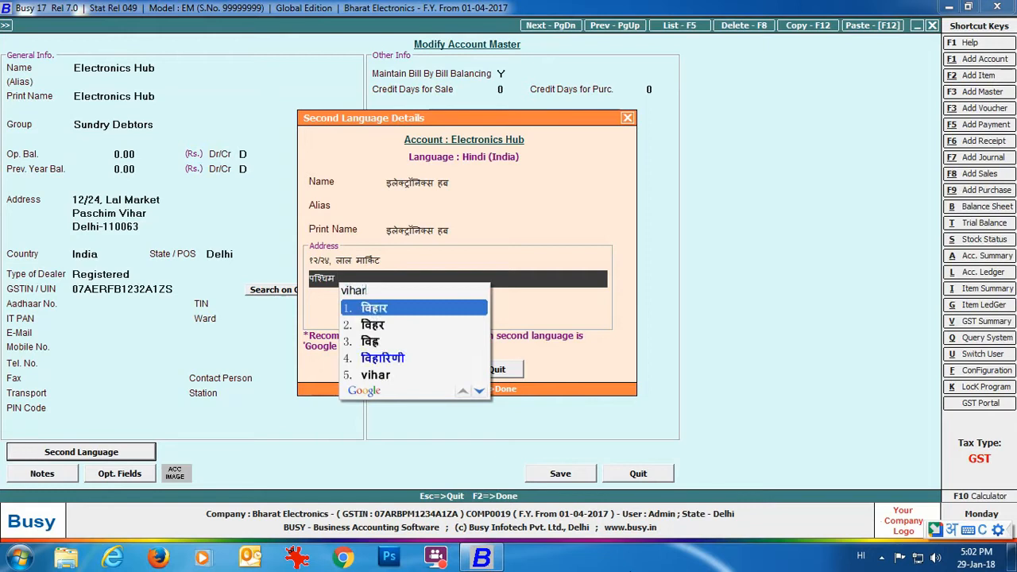
key("Return")
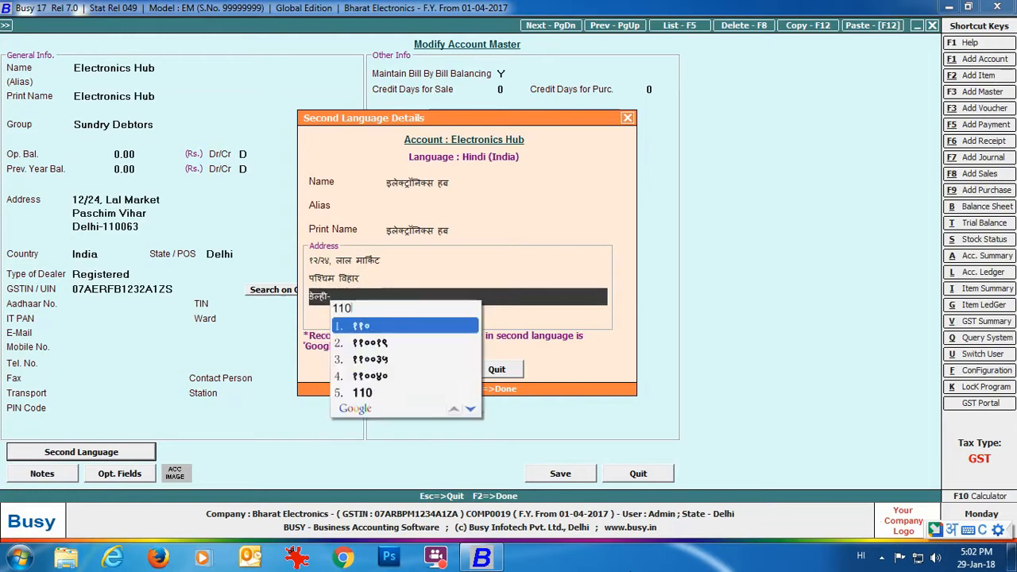
key("Return")
Confirm the Hindi details and save the Electronics Hub account.
key("F2")
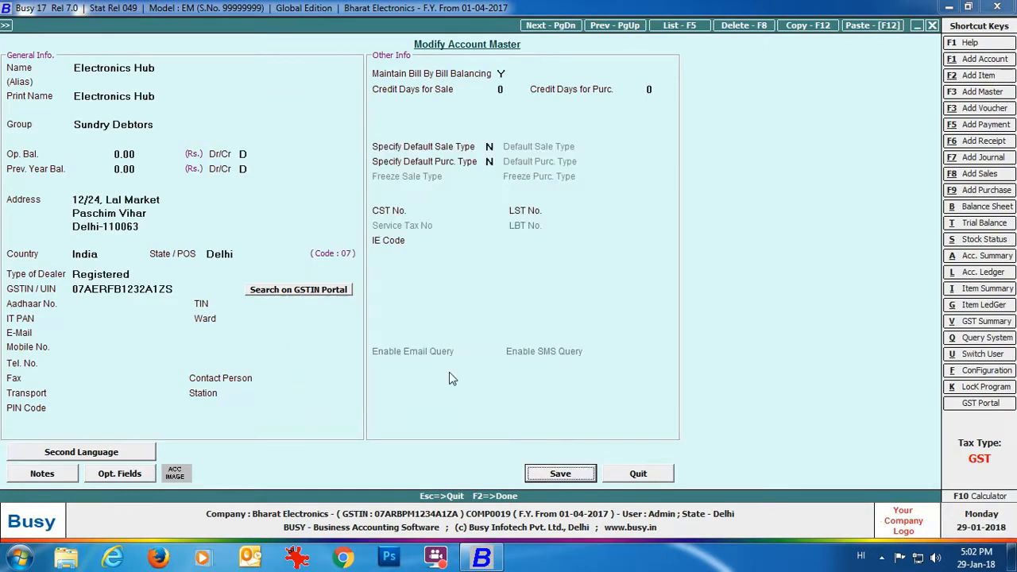
left_click(562, 473)
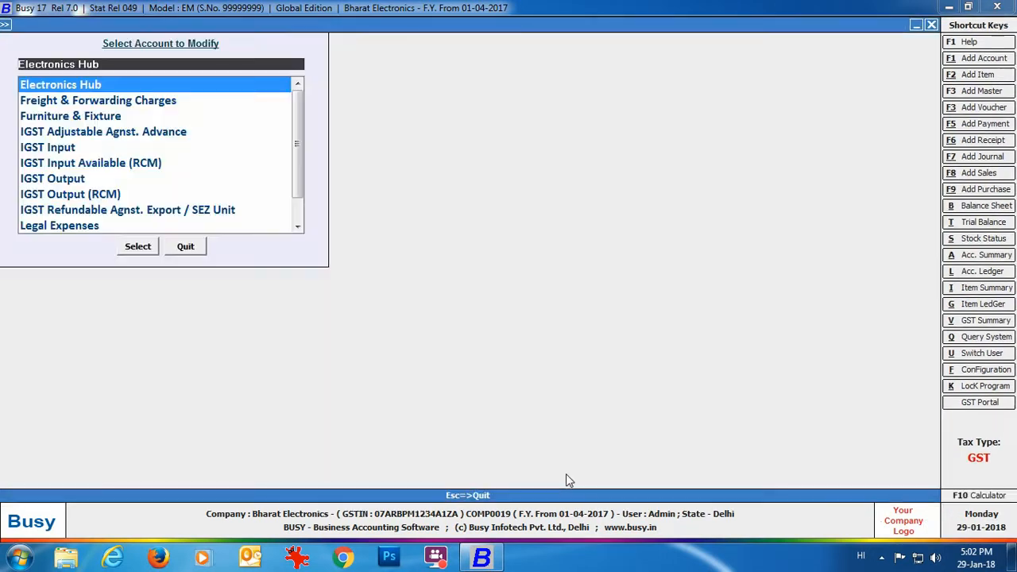
left_click(201, 247)
left_click(129, 136)
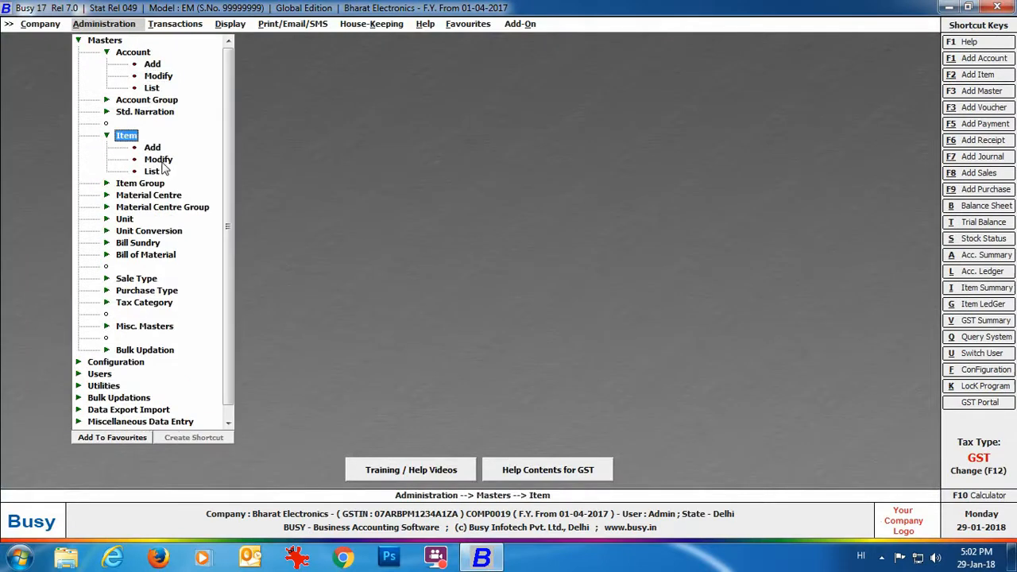
Open the Sony Bravia 32" Smart T.V. item in Masters > Item > Modify.
left_click(162, 167)
left_click(156, 166)
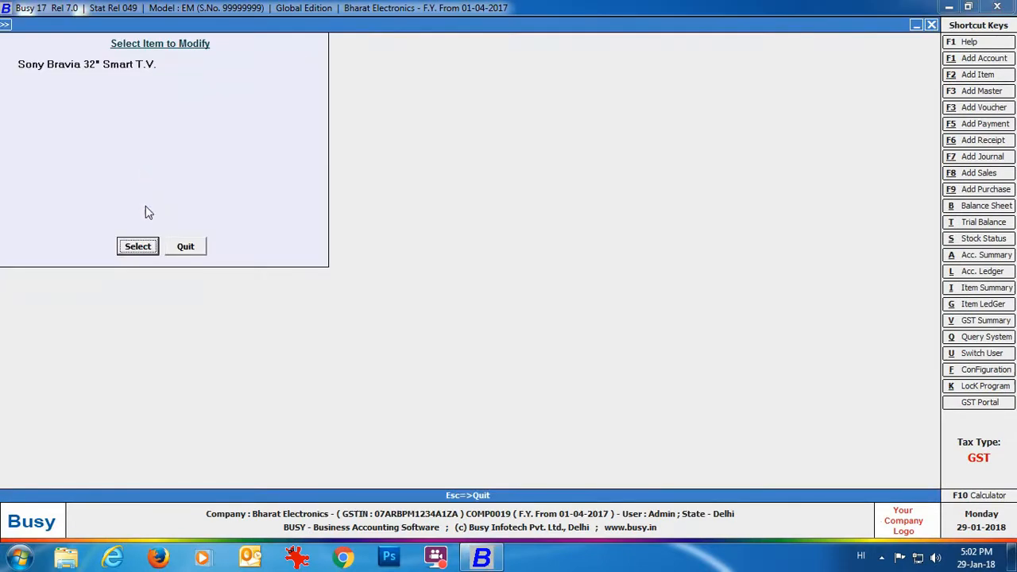
left_click(138, 247)
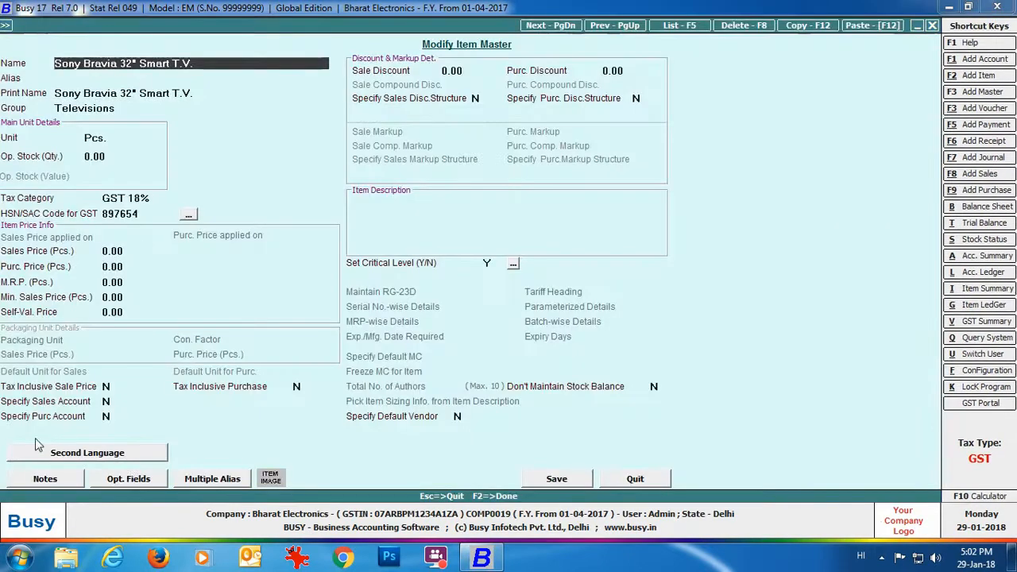
Enter the Hindi name 'Soni Bravia 32" Smart Television' as second language and save the item.
left_click(117, 453)
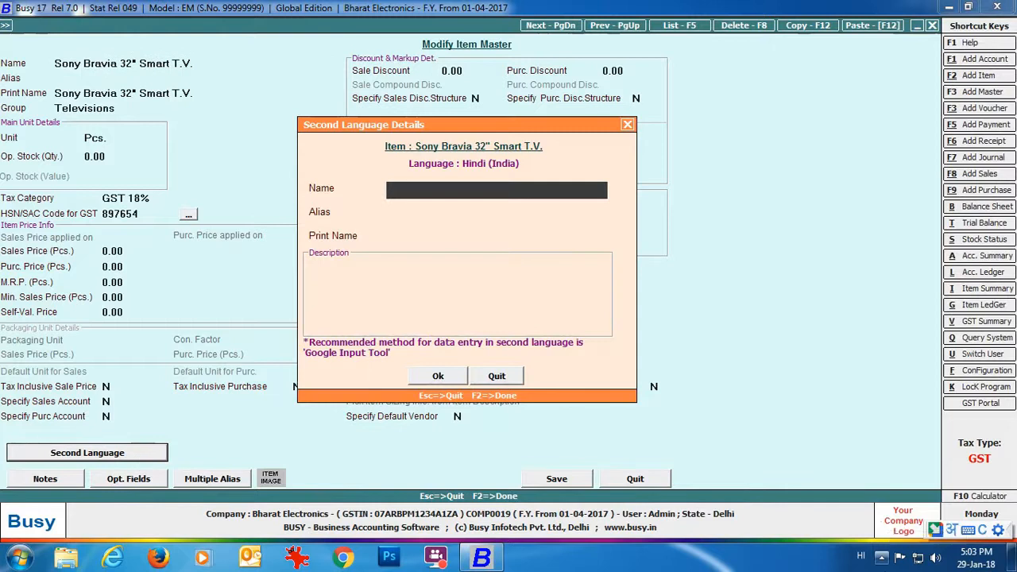
type("soni bravia 32\" smart")
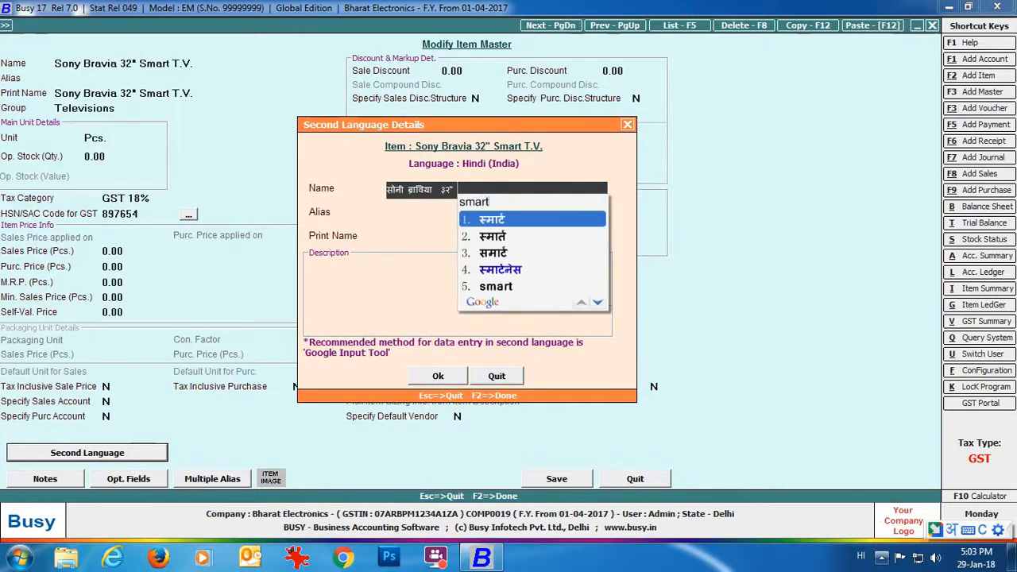
type(" television")
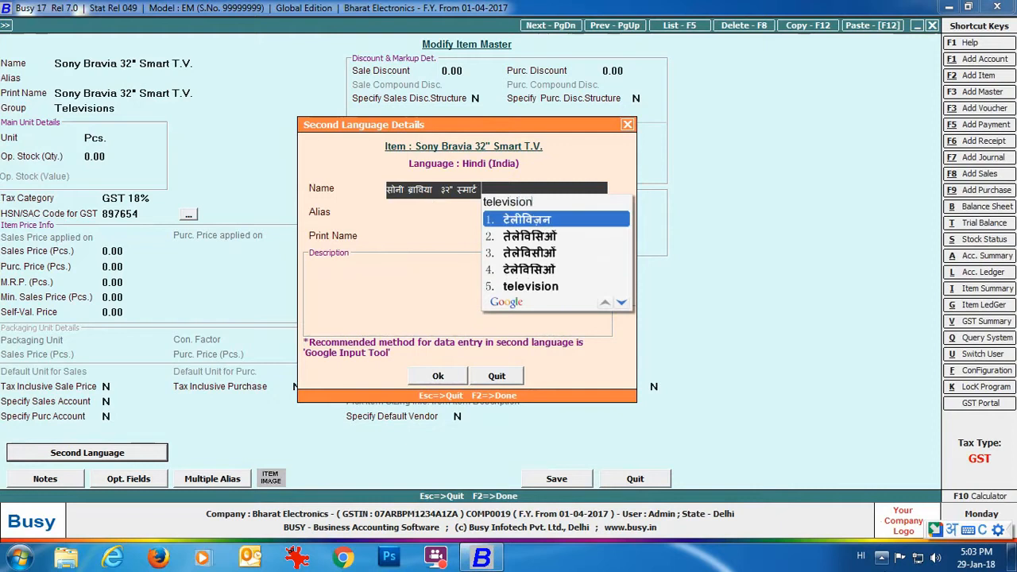
key("Return")
key("Return")
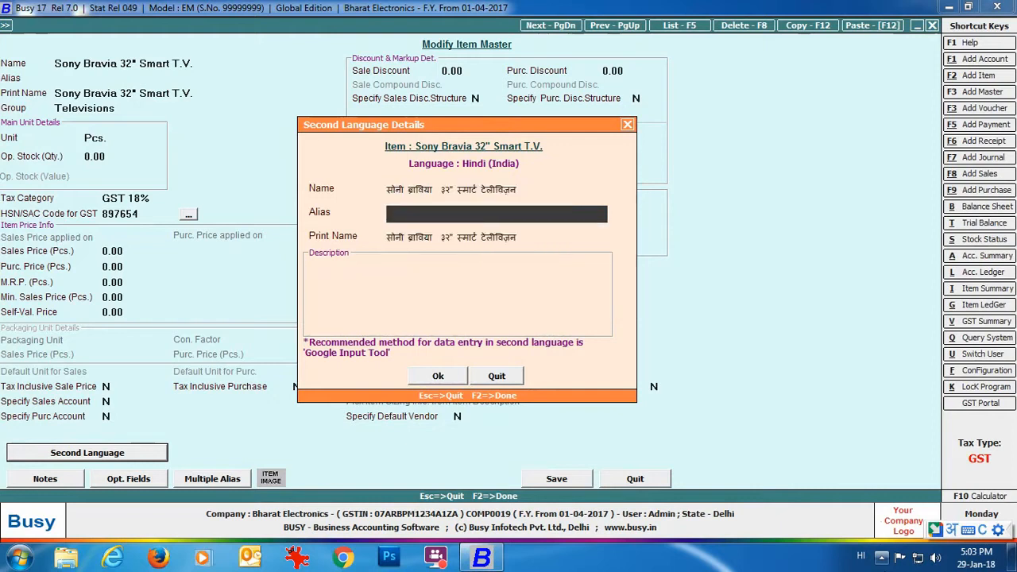
key("Return")
key("Return")
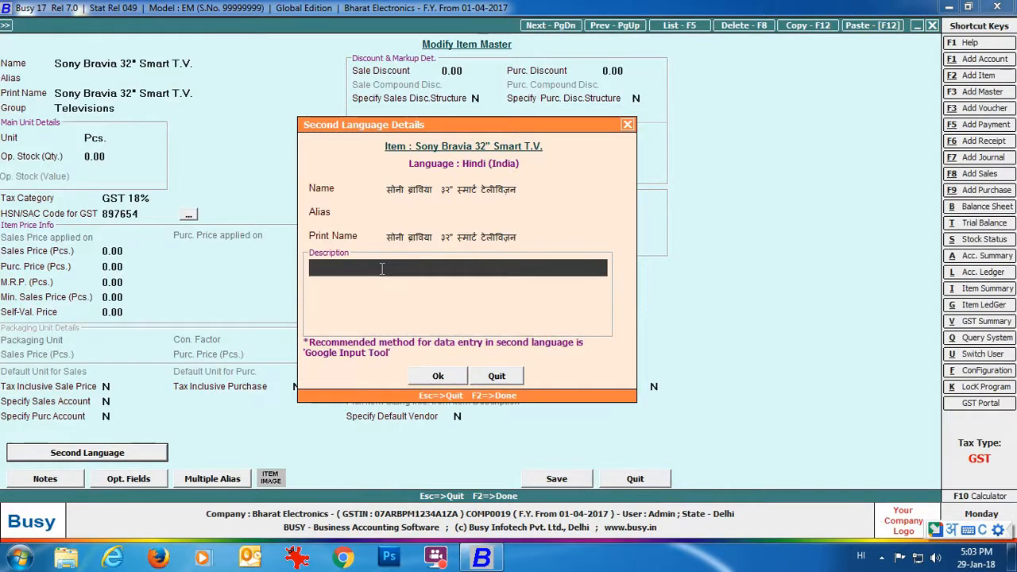
left_click(427, 378)
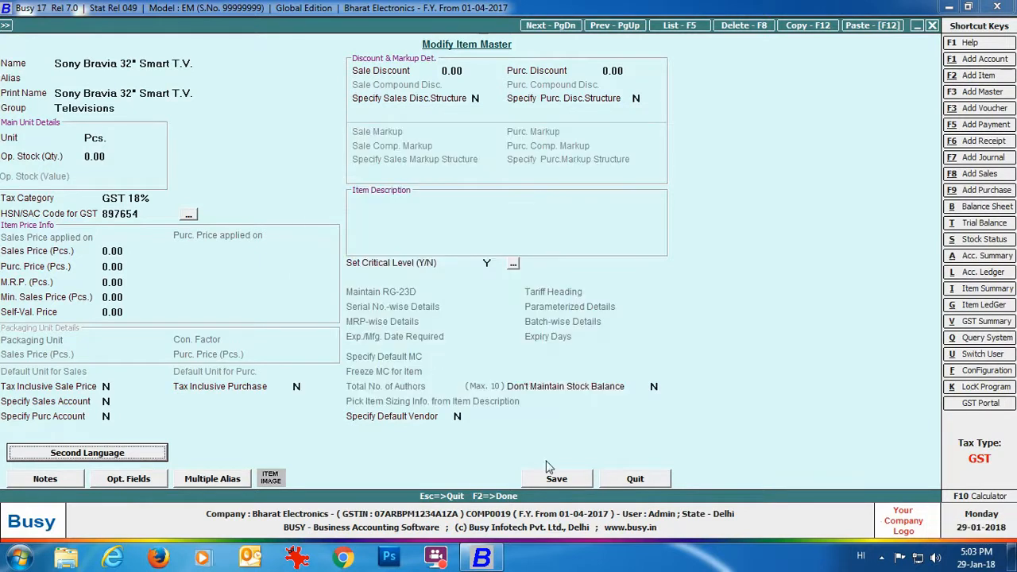
left_click(554, 482)
left_click(203, 247)
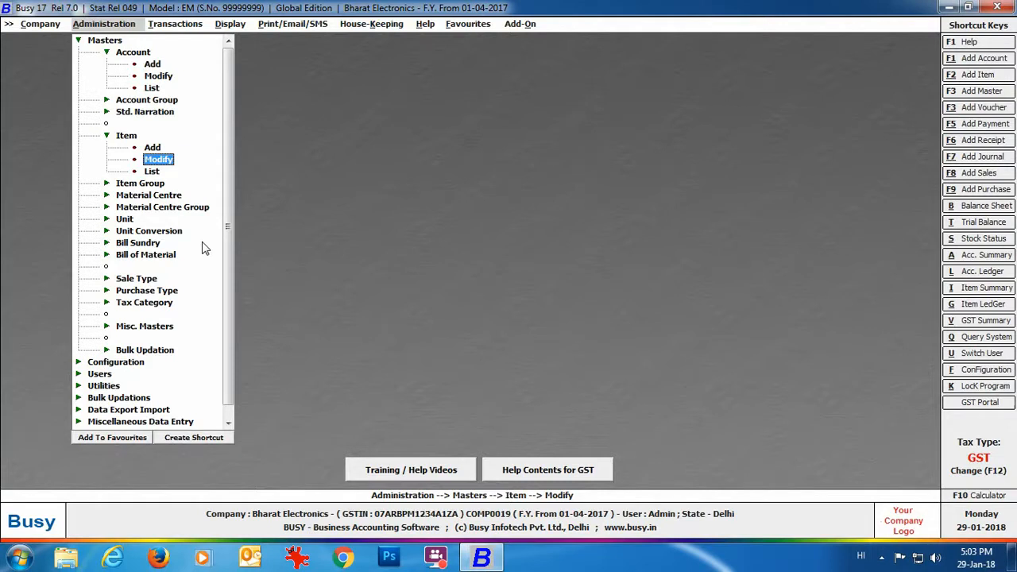
Open Masters > Bulk Updation > Check/Update Account Second Language Details.
left_click(168, 353)
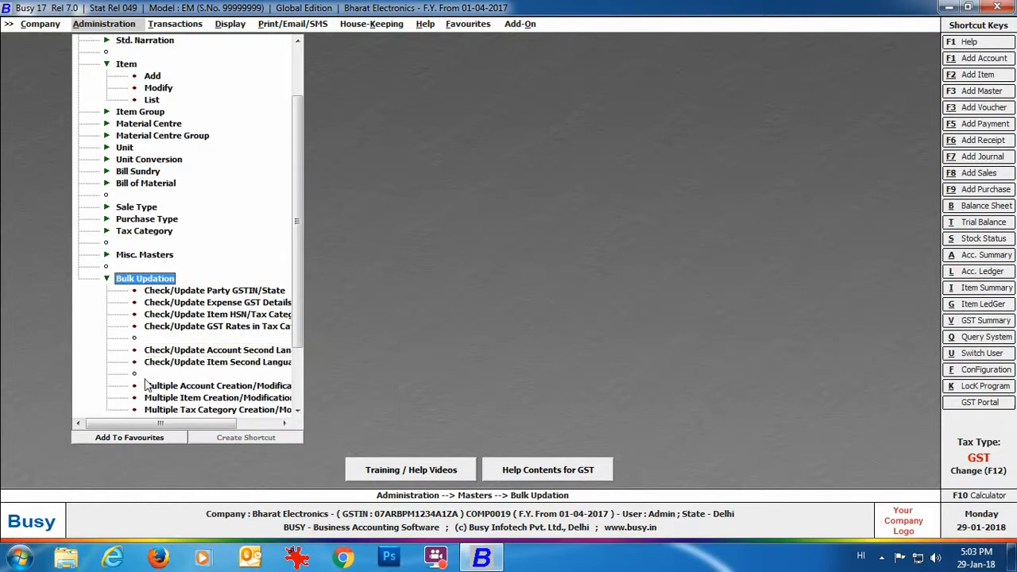
left_click(219, 355)
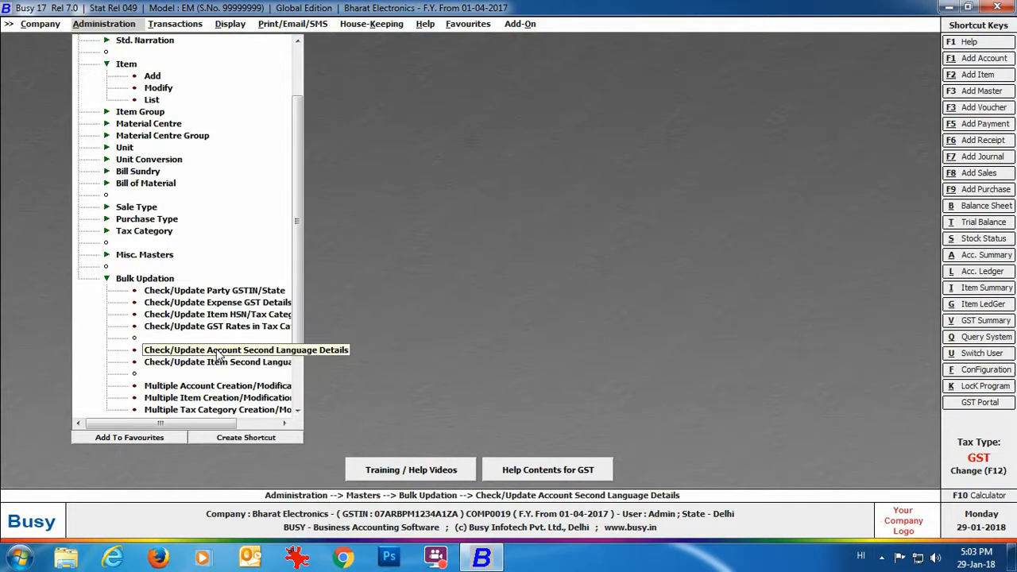
double_click(218, 355)
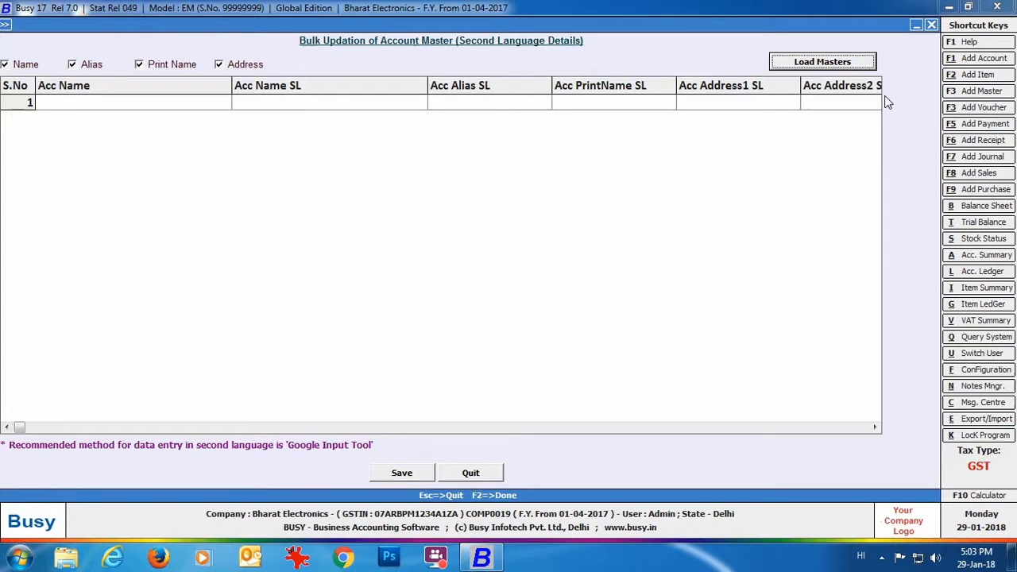
Load all accounts of the Sundry Debtors group into the bulk update grid.
left_click(838, 65)
left_click(17, 89)
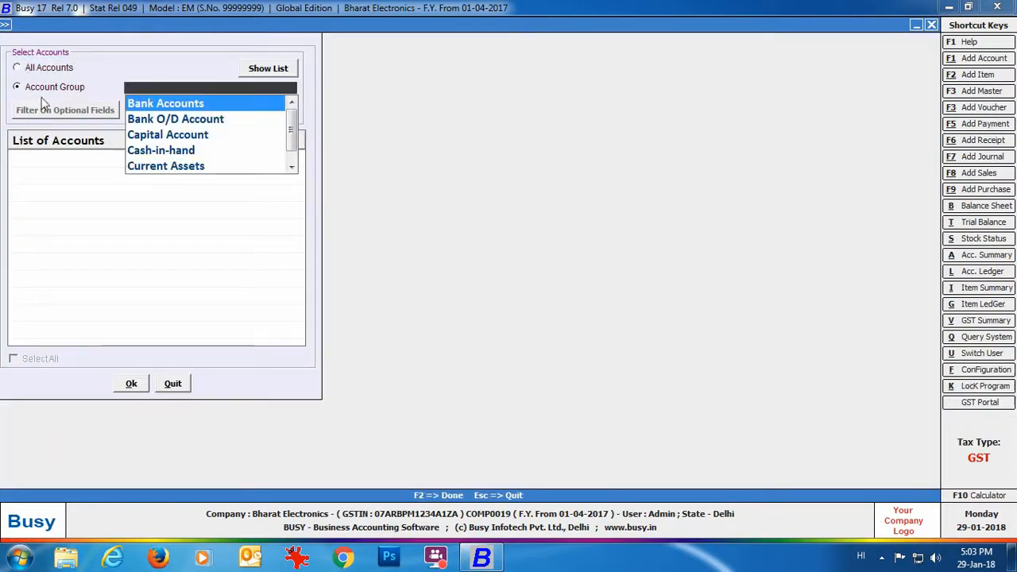
type("deb")
key("Return")
left_click(258, 77)
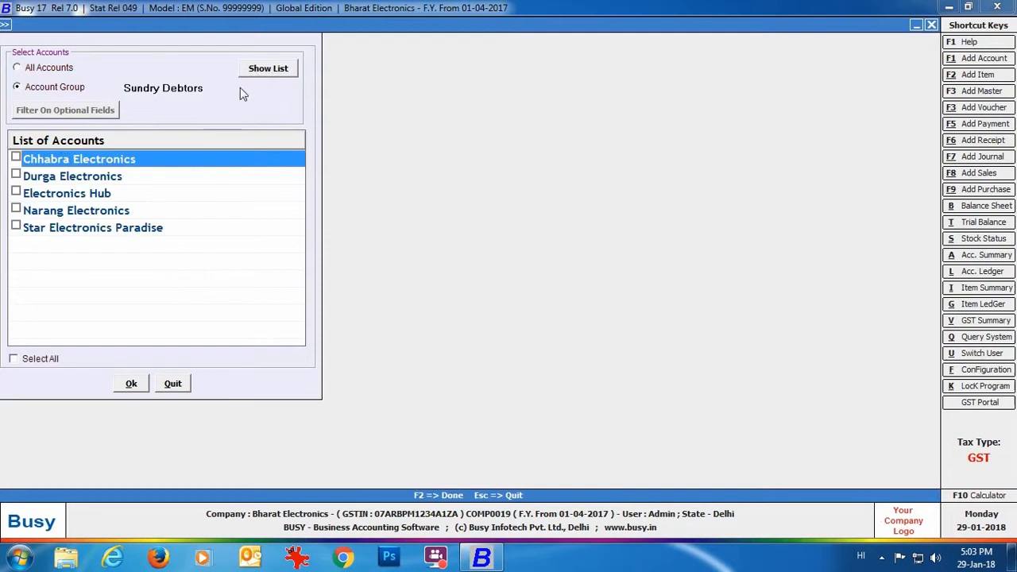
left_click(15, 360)
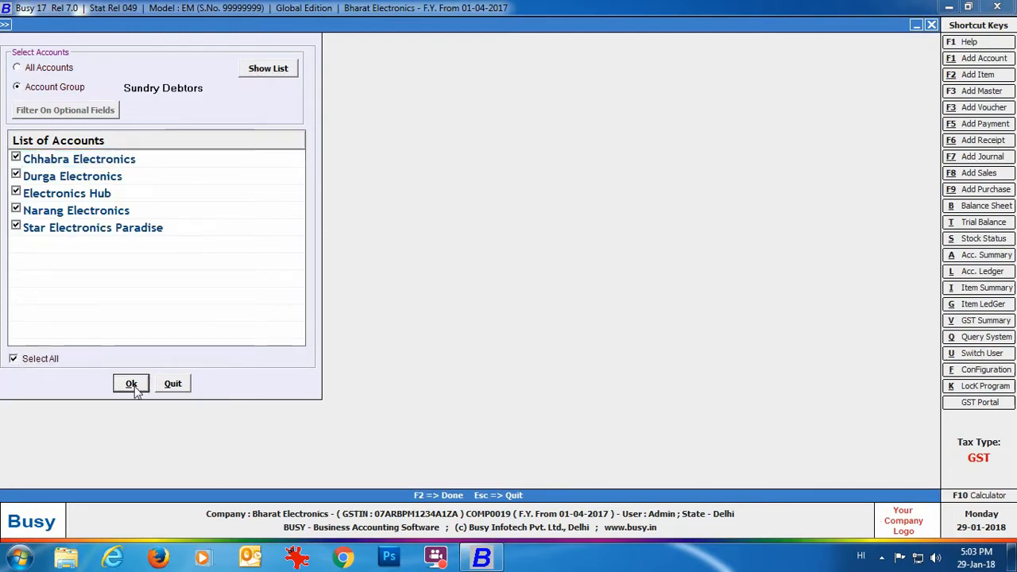
left_click(131, 383)
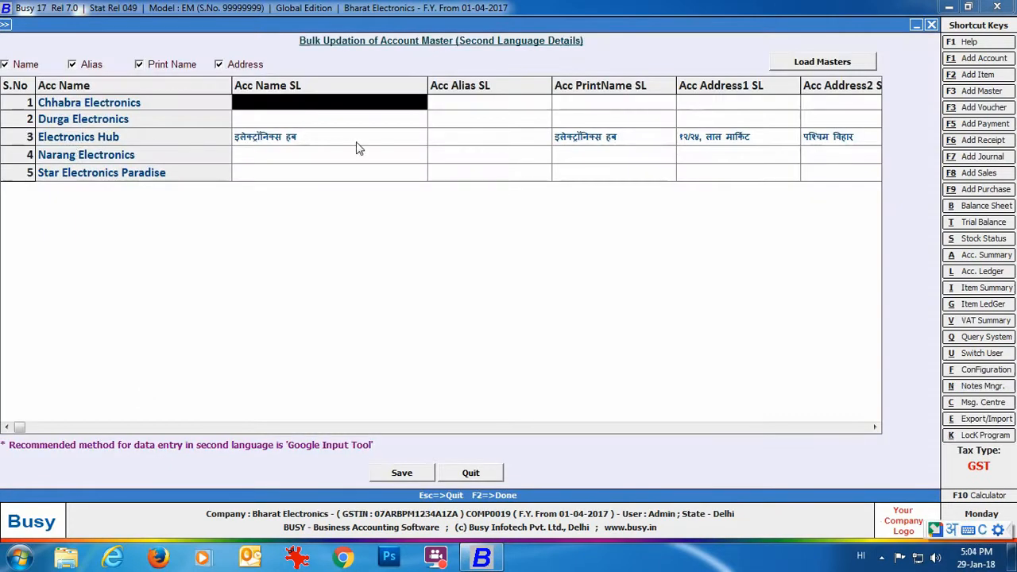
Enter Hindi names for Chhabra, Durga, Narang Electronics and Star Electronics Paradise, then save.
type("c")
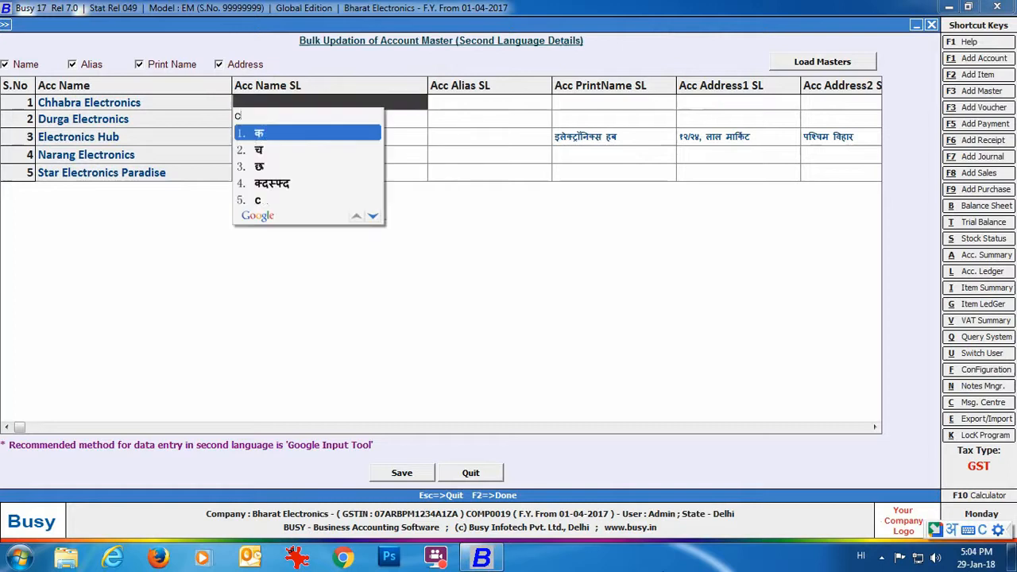
type("hhabra electroni")
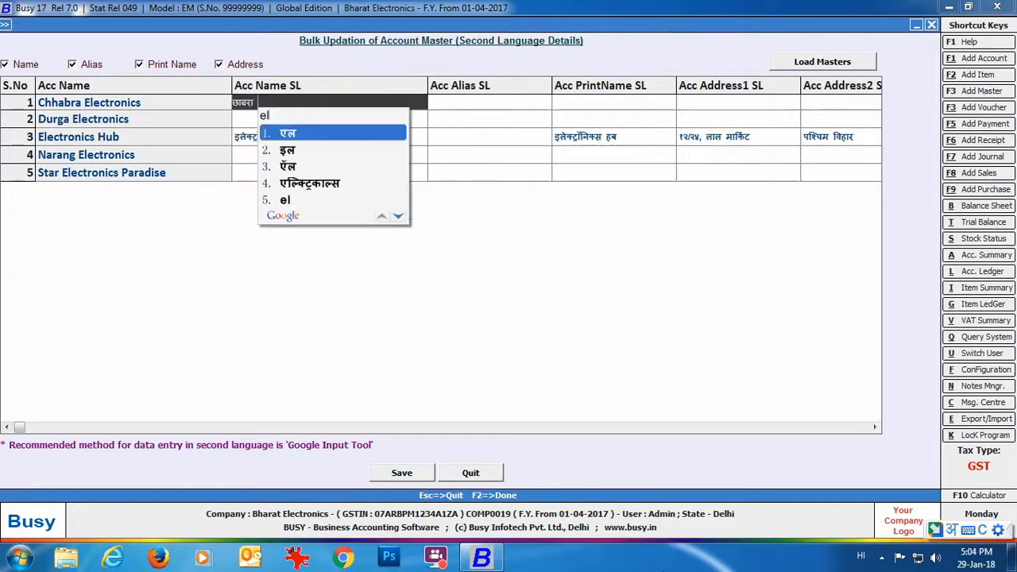
type("cs")
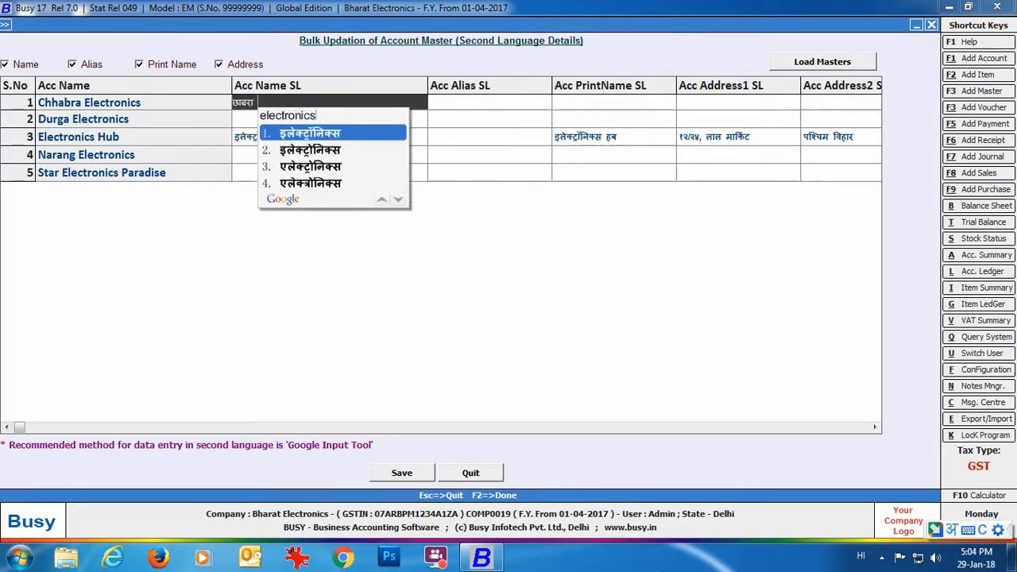
key("Return")
key("Return")
key("Return")
key("Return")
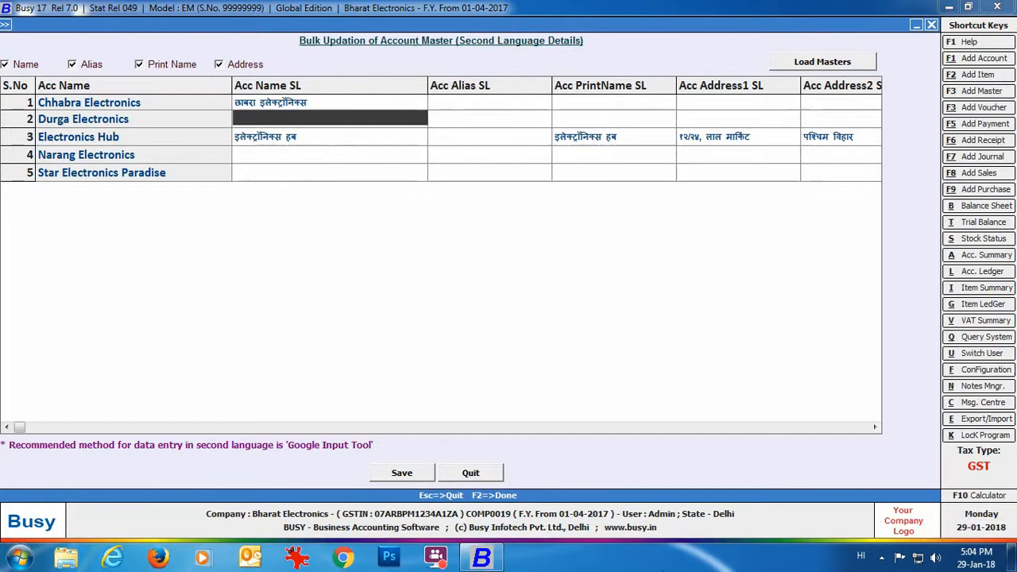
type("durga elec")
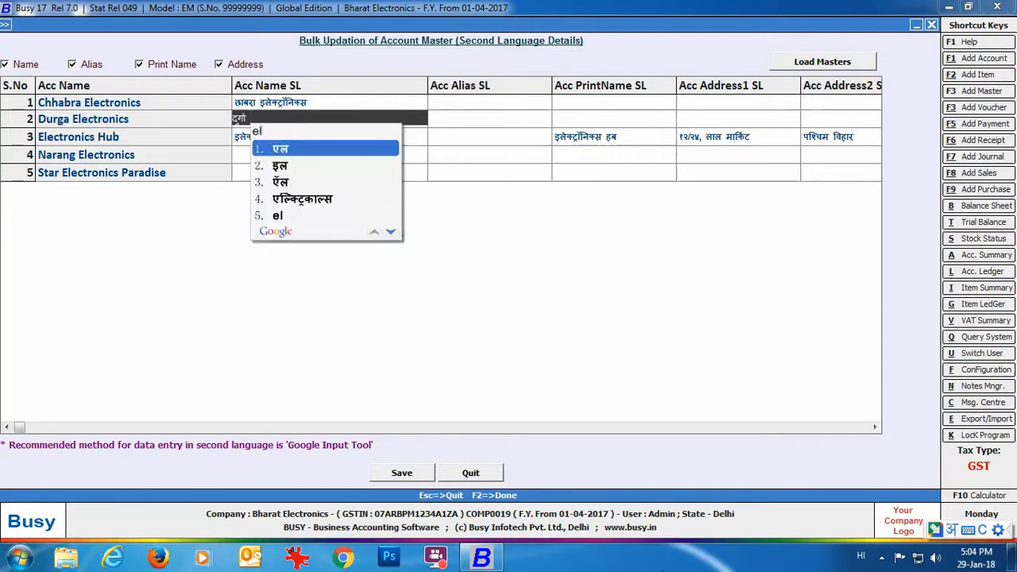
type("tronics")
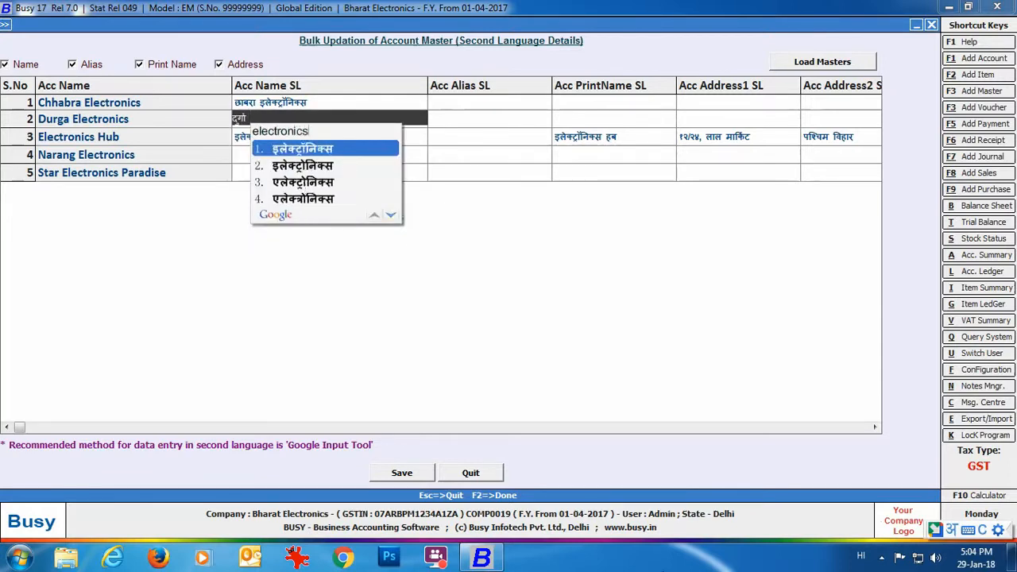
key("Down")
key("Down")
type("nara")
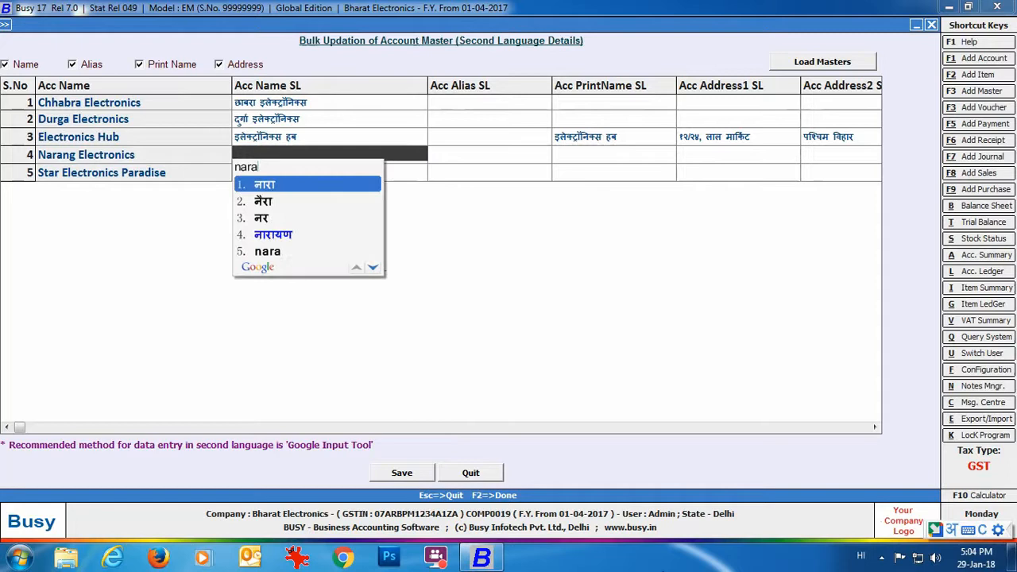
type("ng electronics")
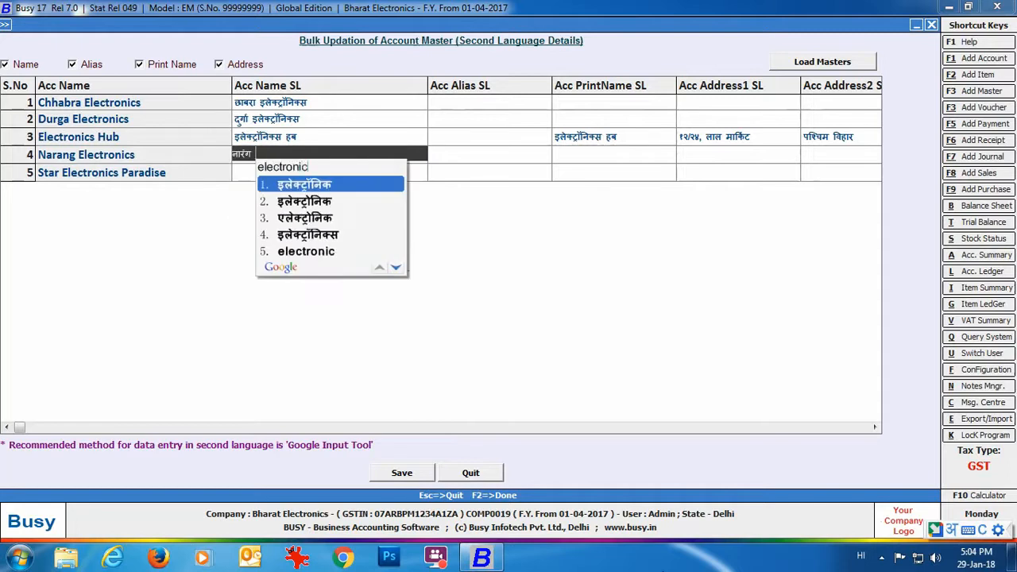
key("Down")
type("star electro")
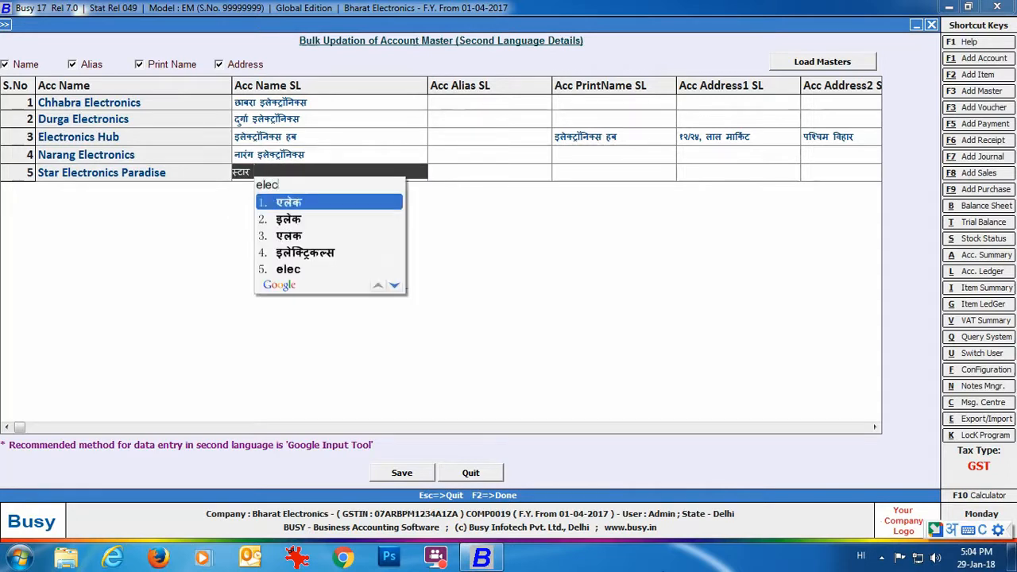
type("nics paradise")
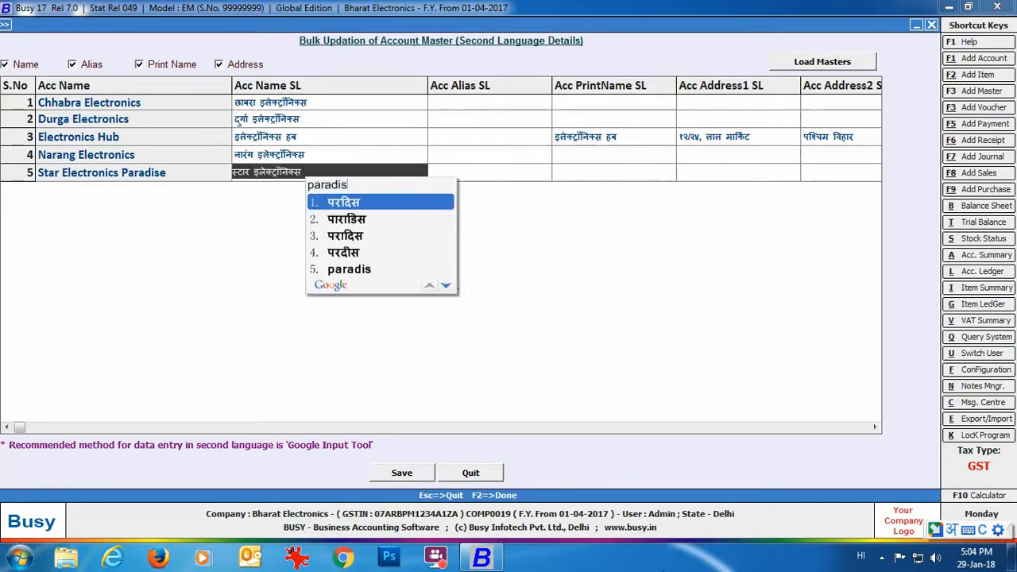
key("space")
left_click(394, 477)
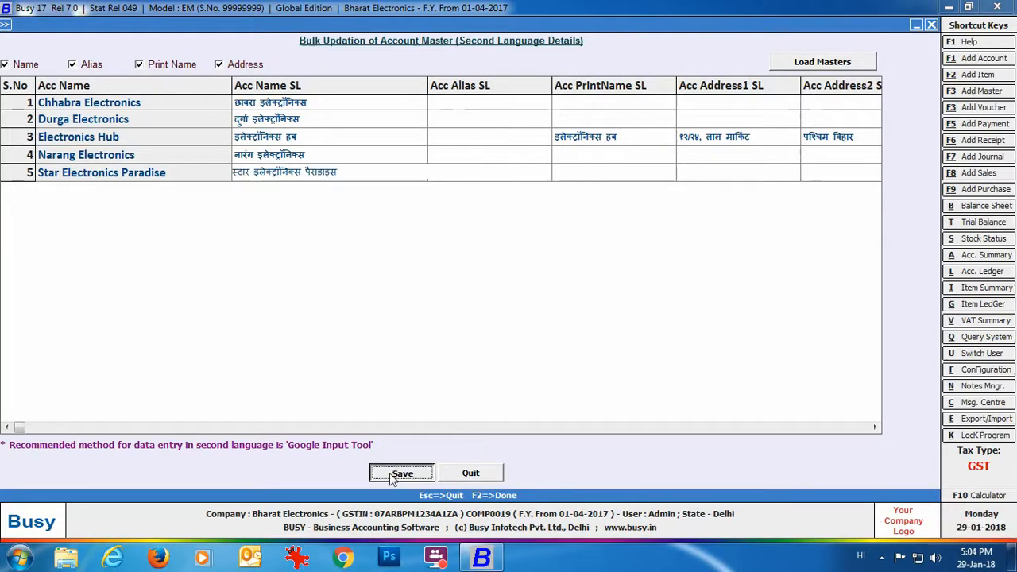
left_click(542, 311)
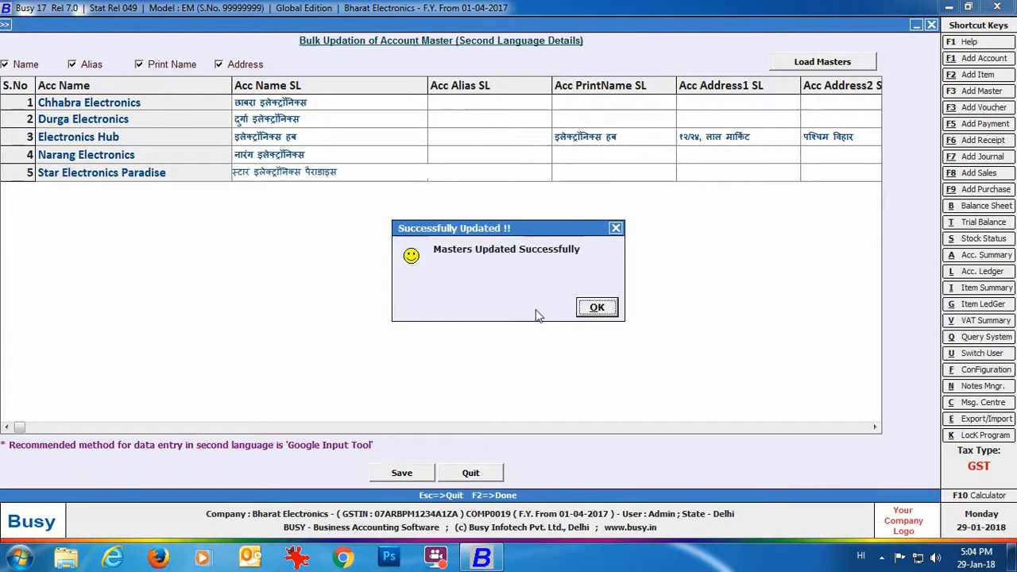
left_click(605, 309)
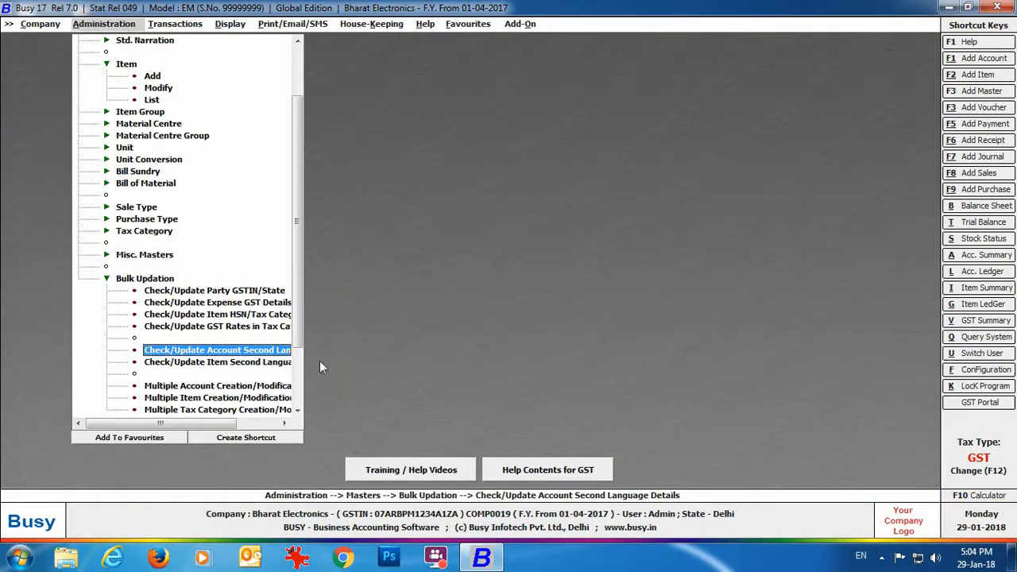
Load all six items into the item second-language bulk update, then open Items.xlsx in Excel.
left_click(231, 363)
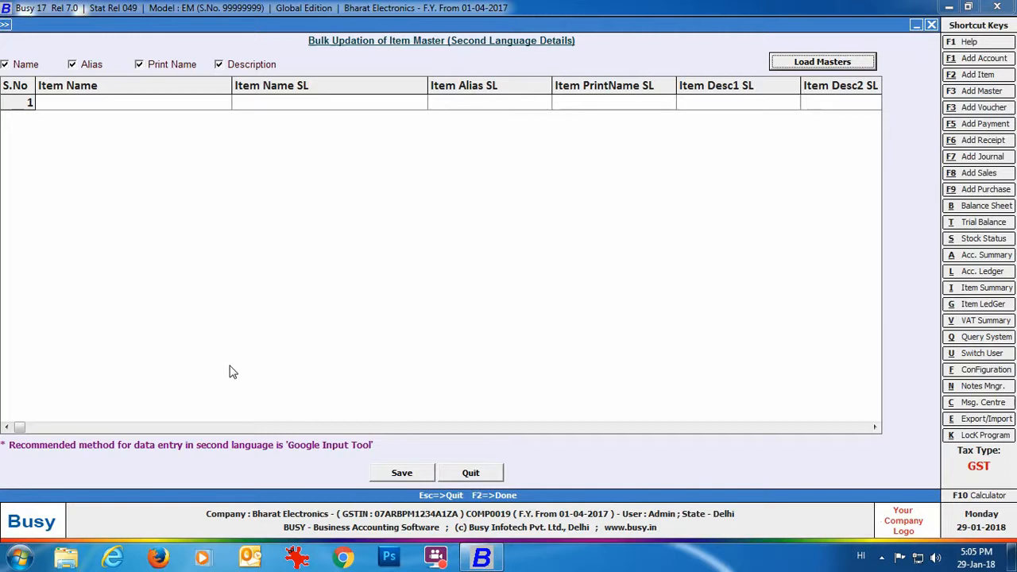
left_click(797, 62)
left_click(13, 359)
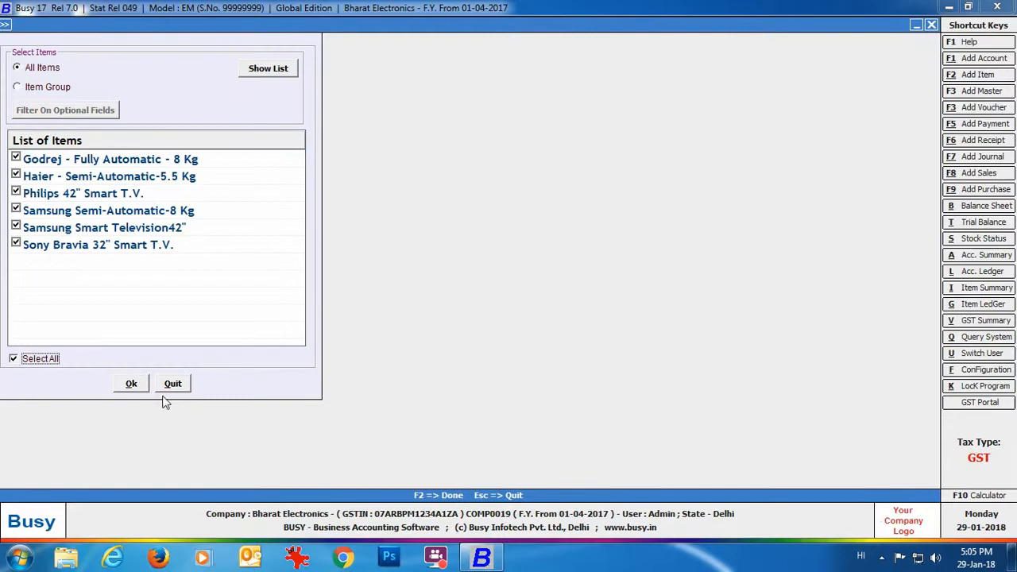
left_click(131, 384)
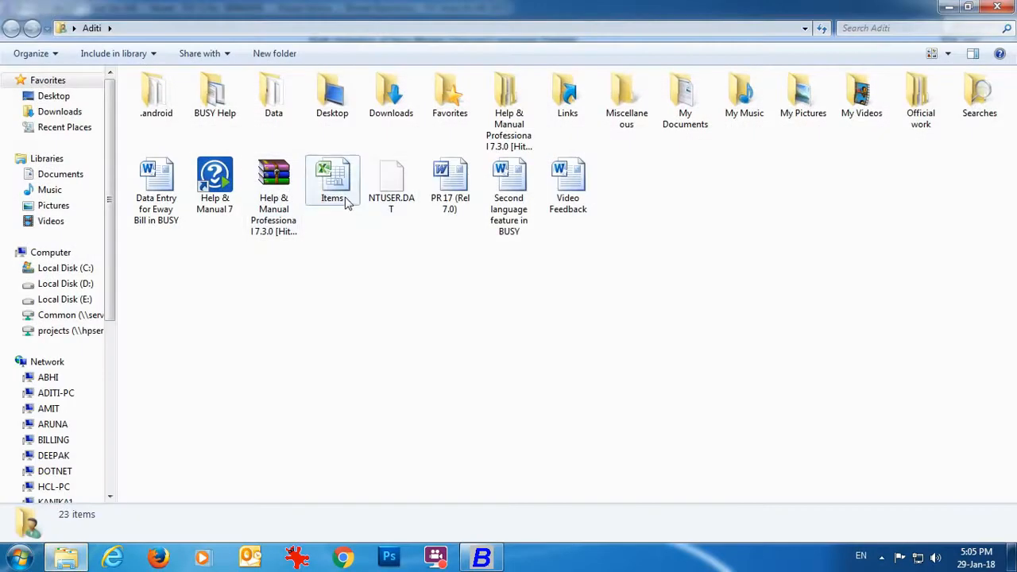
double_click(342, 197)
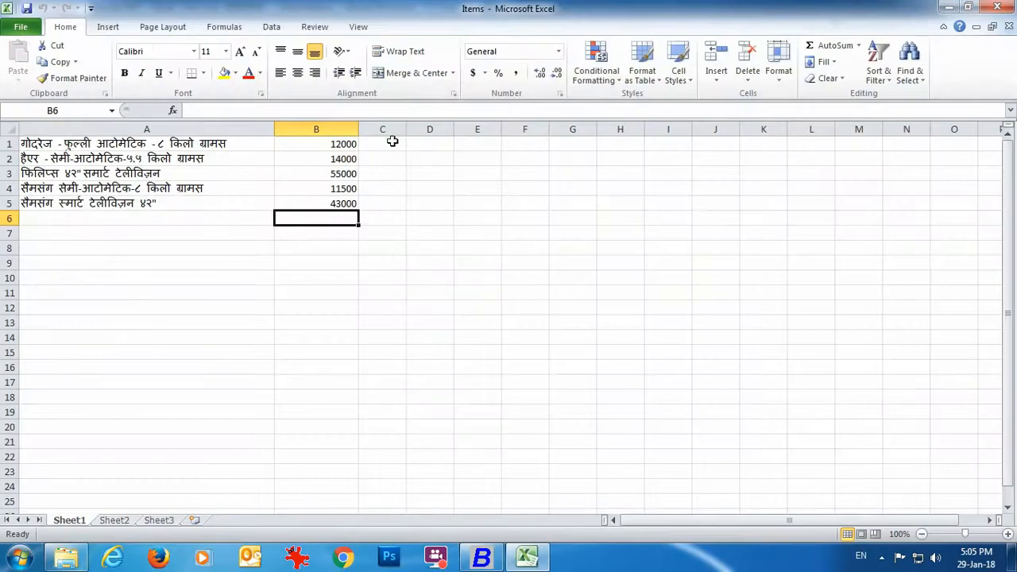
Copy the Hindi names from cells A1 and A2 into Busy's Item Name SL rows 1 and 2.
right_click(197, 149)
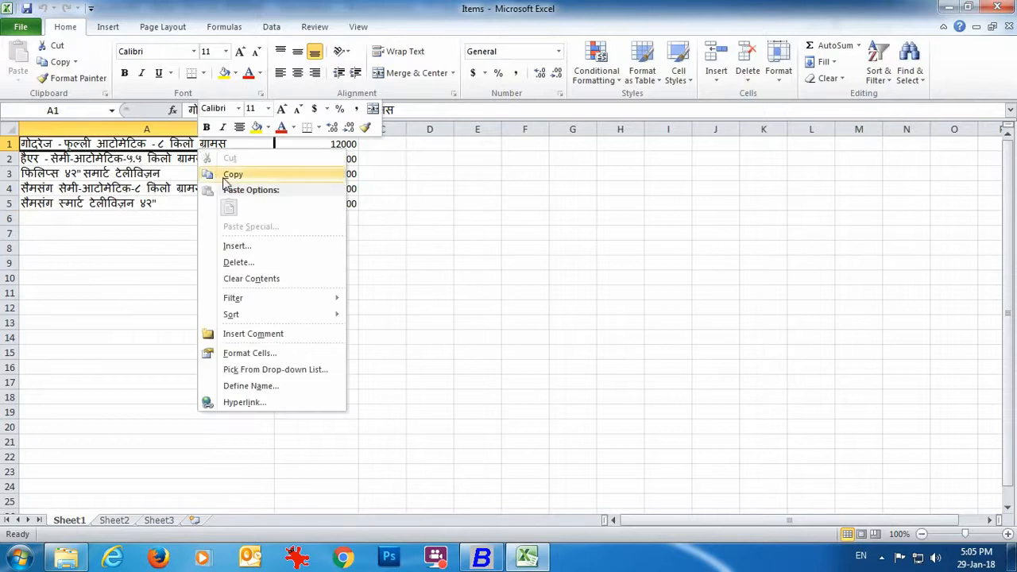
left_click(224, 176)
mouse_move(482, 557)
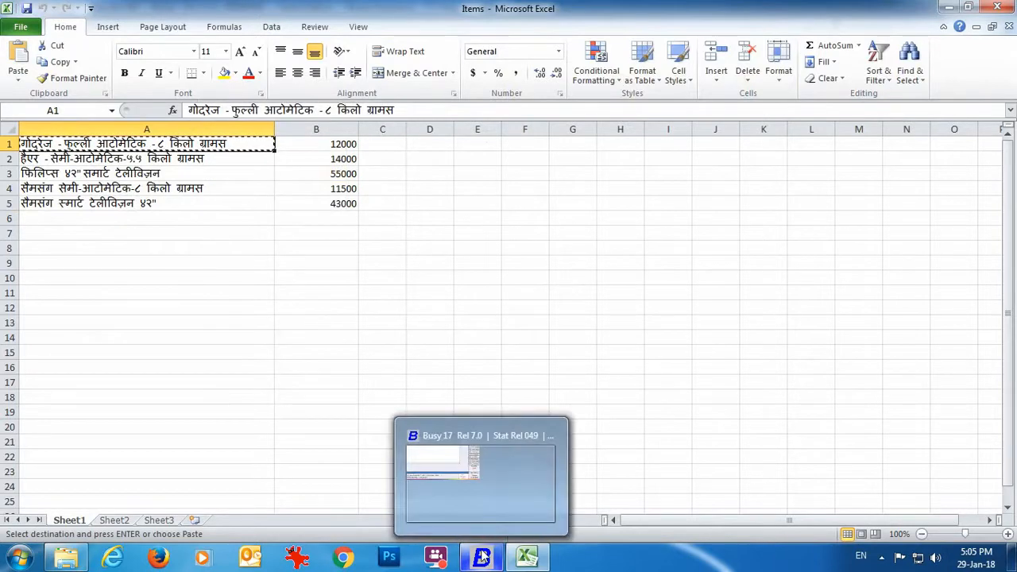
left_click(483, 558)
key("ctrl+v")
left_click(527, 557)
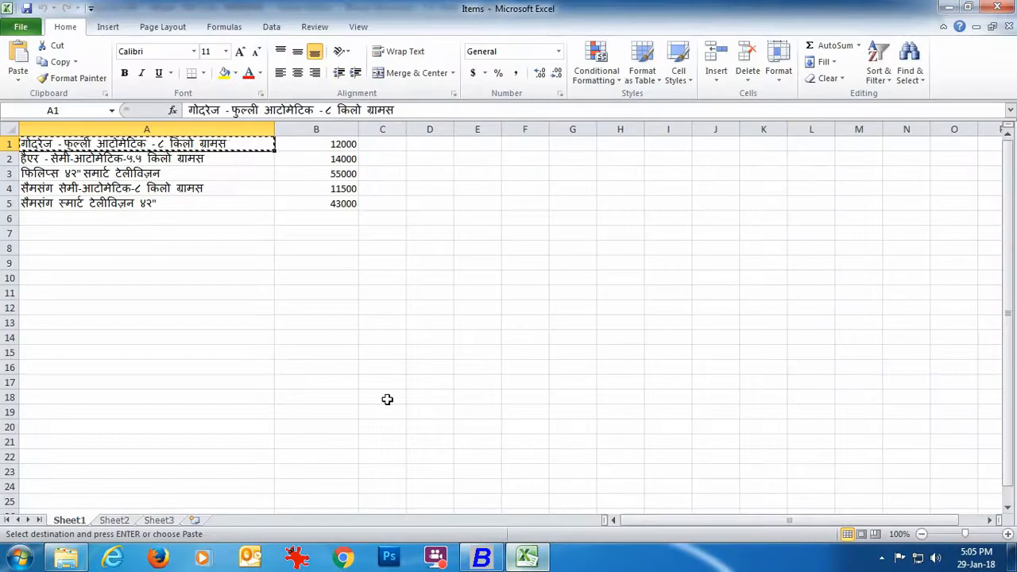
left_click(148, 161)
left_click(482, 557)
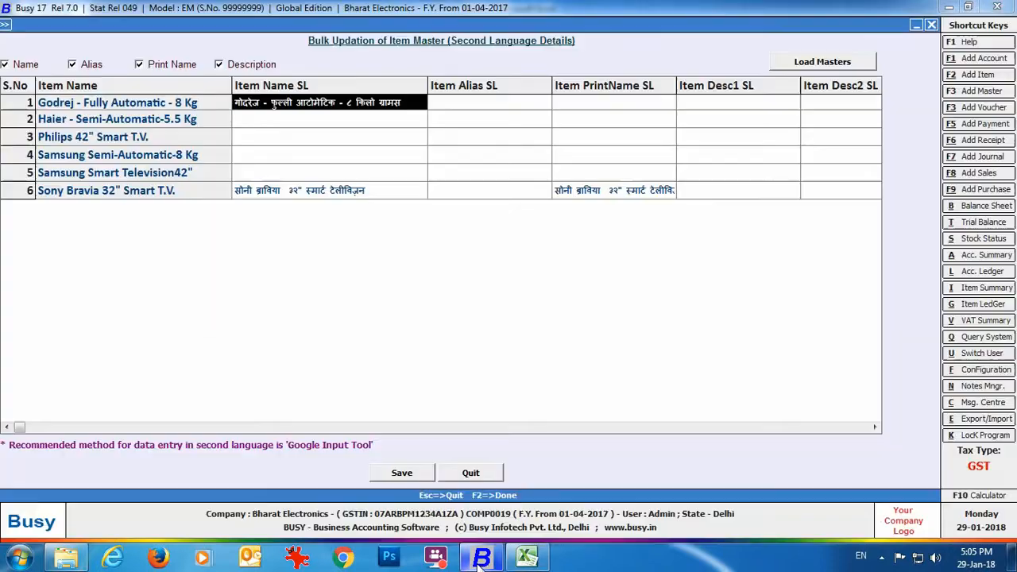
left_click(278, 123)
key("alt+Tab")
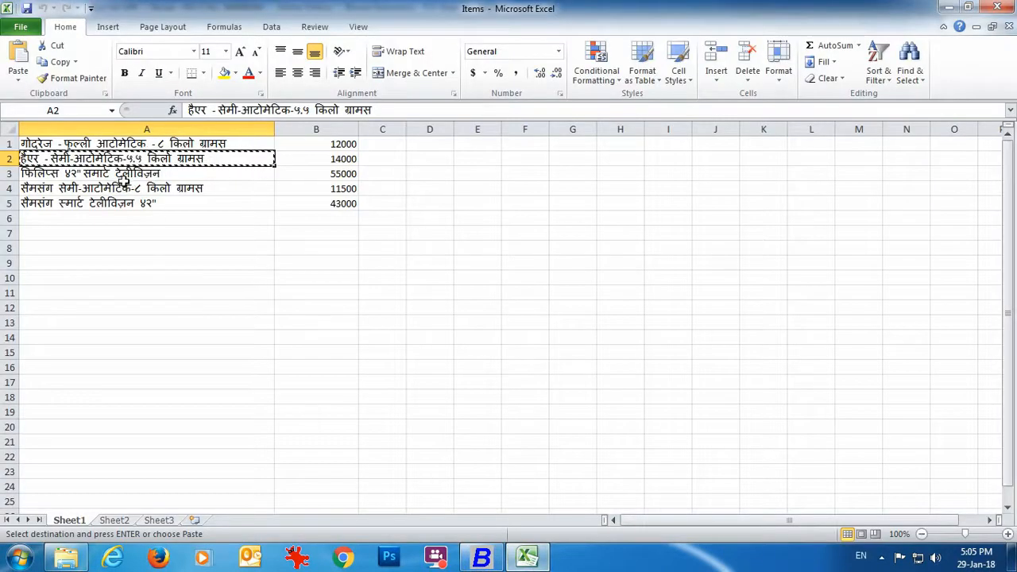
Copy the Philips TV's Hindi name from A3 into row 3.
left_click(119, 175)
key("ctrl+c")
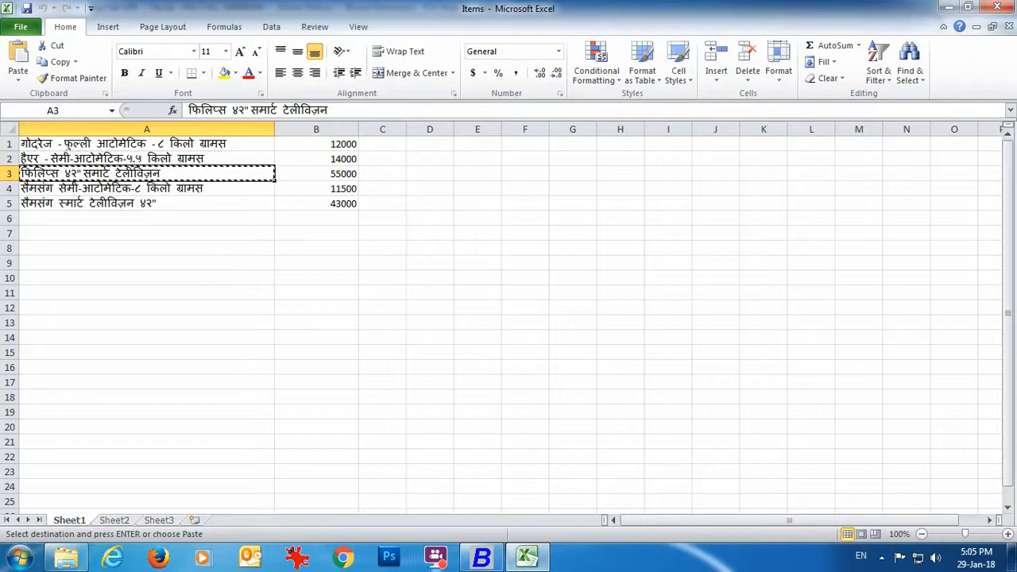
left_click(482, 558)
left_click(288, 135)
key("ctrl+v")
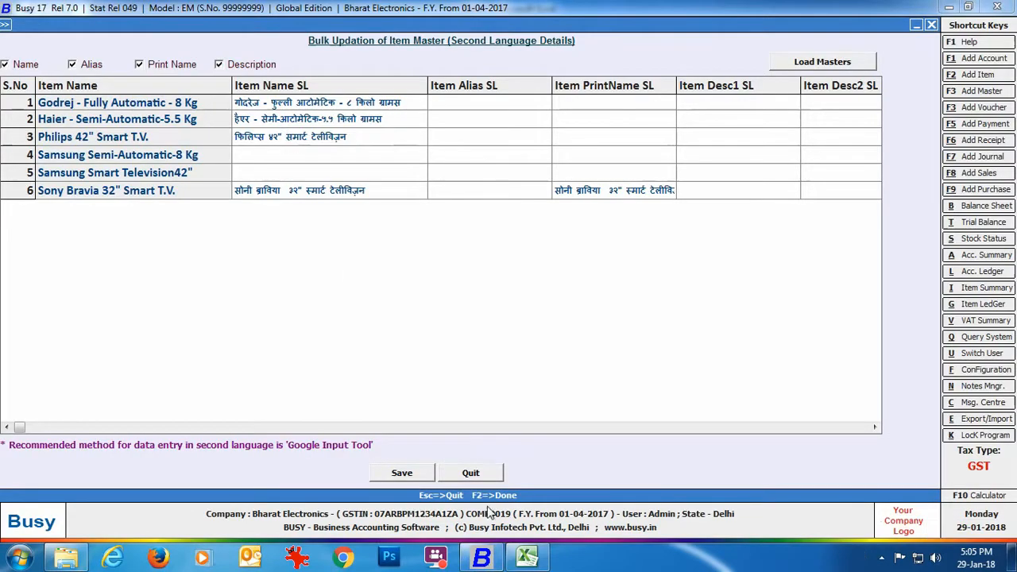
Paste the Samsung items' Hindi names from A4:A5 into rows 4–5 and save.
left_click(538, 560)
left_click_drag(120, 188, 119, 203)
key("ctrl+c")
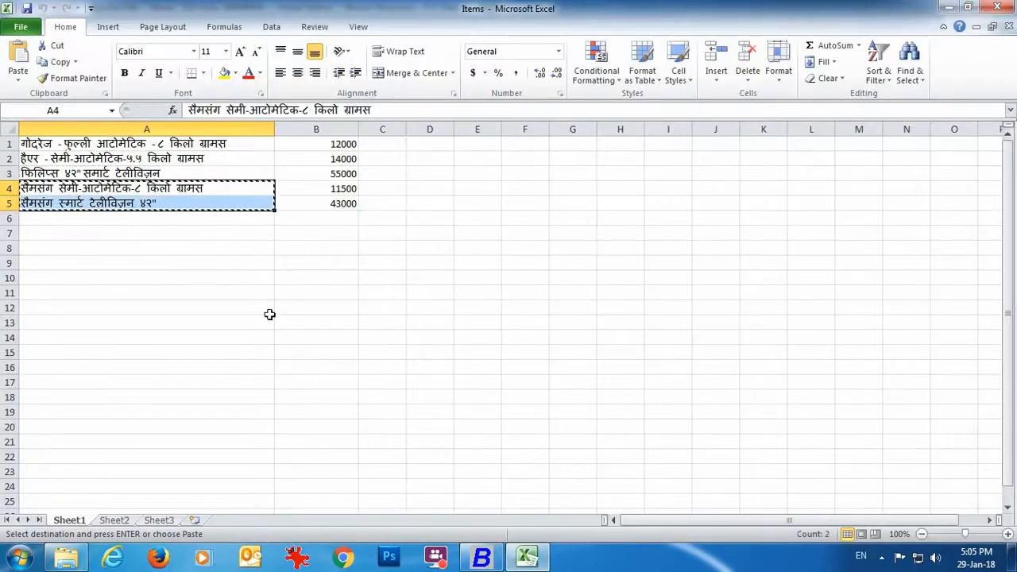
left_click(482, 558)
left_click(274, 155)
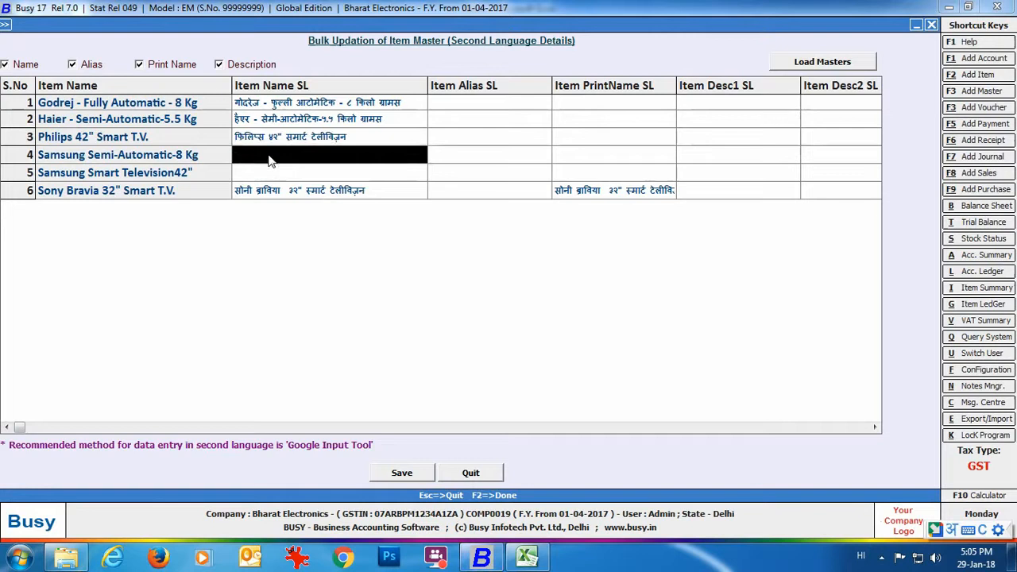
key("ctrl+v")
left_click(402, 472)
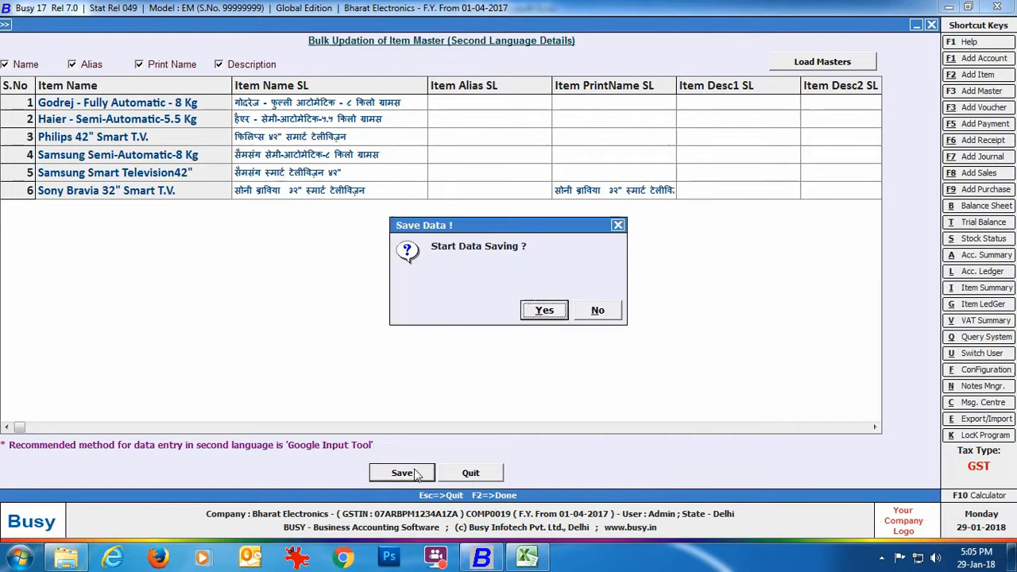
left_click(530, 311)
Acknowledge the success message and open Miscellaneous Data Entry > Second Language Dictionary.
left_click(608, 306)
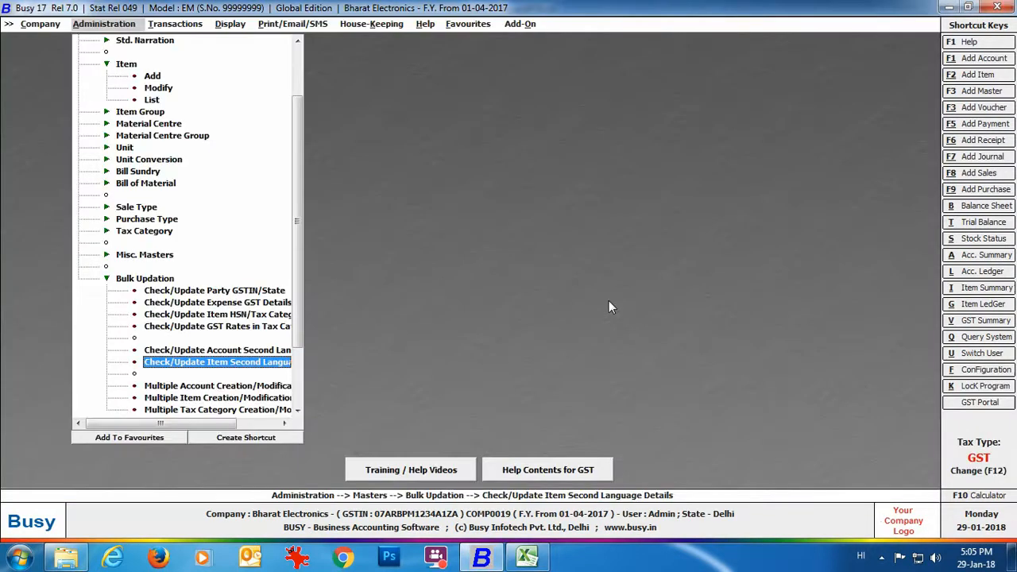
left_click(108, 279)
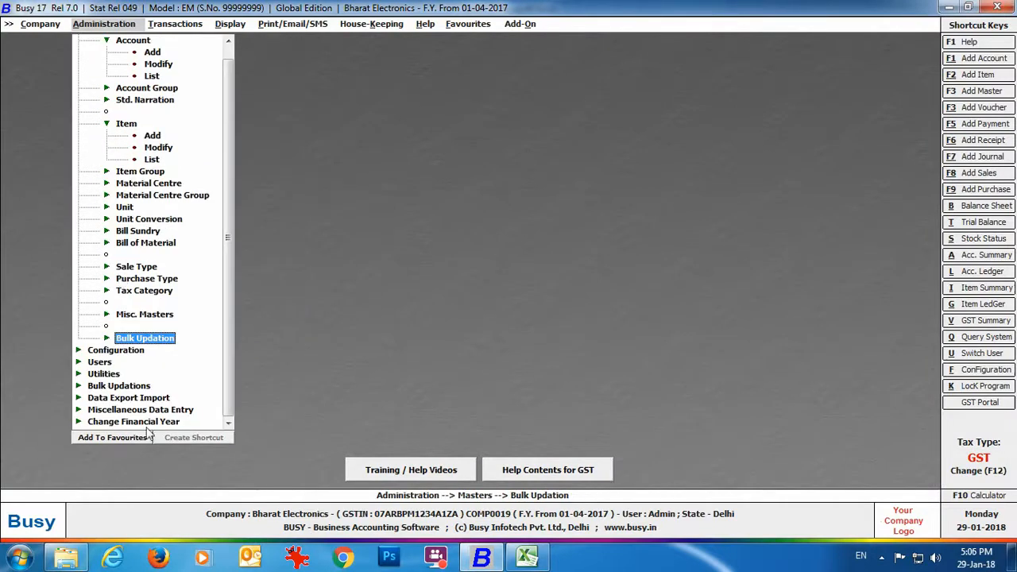
left_click(189, 410)
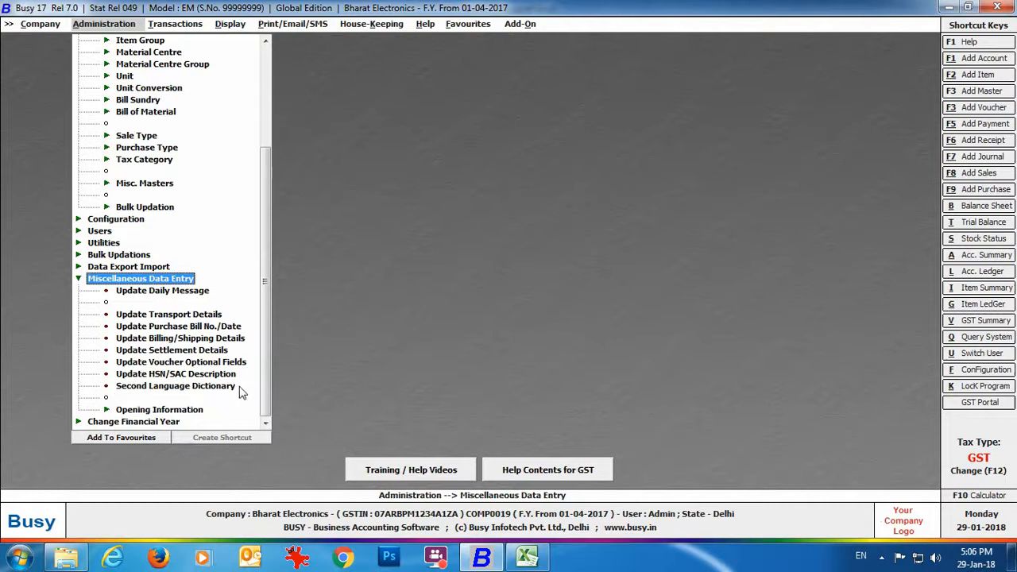
left_click(153, 388)
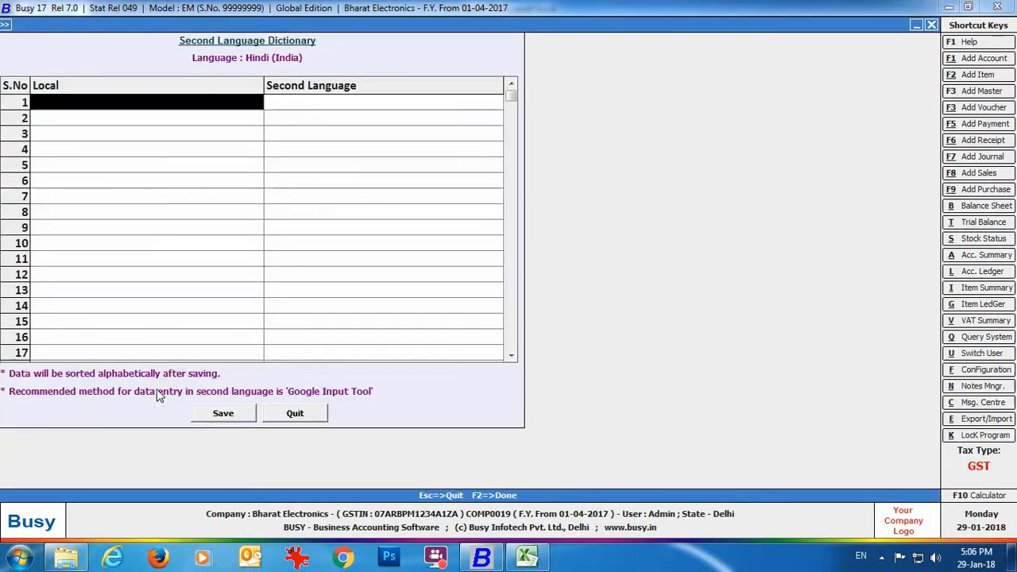
Enter Hindi translations for the captions Invoice No. and Date of Invoice.
type("in")
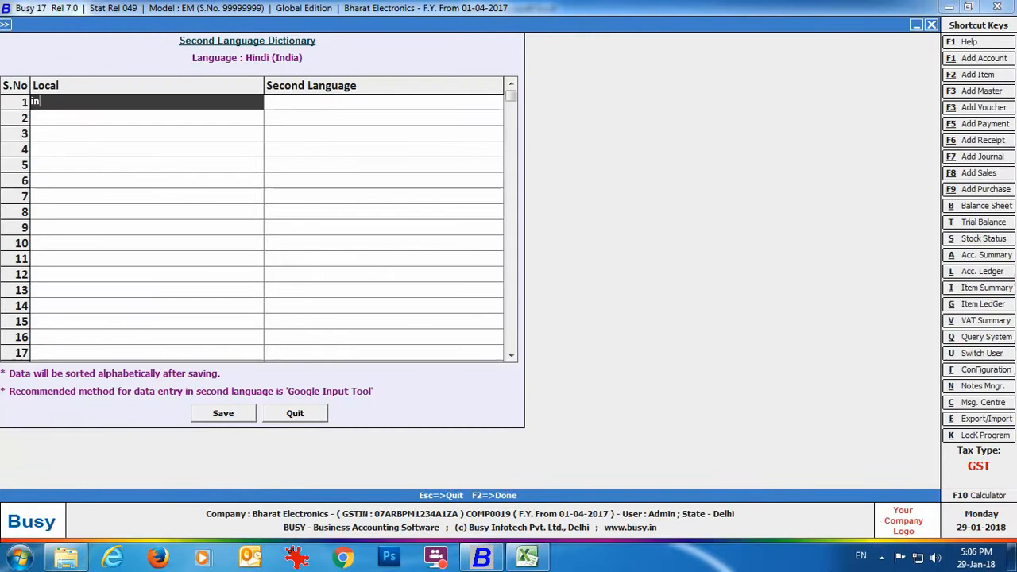
type("voi")
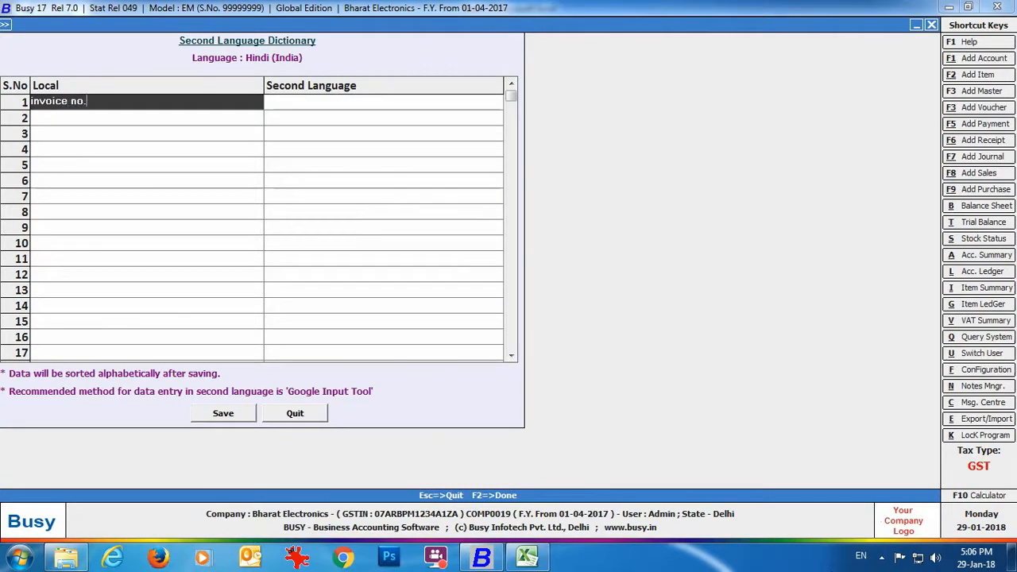
type("ce no.")
key("Return")
type("invo")
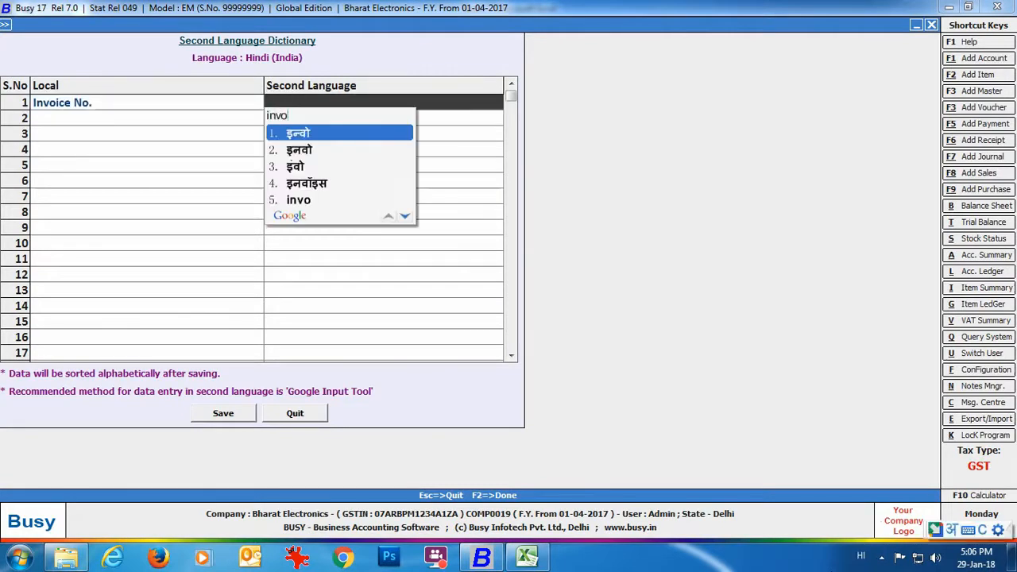
type("ice number")
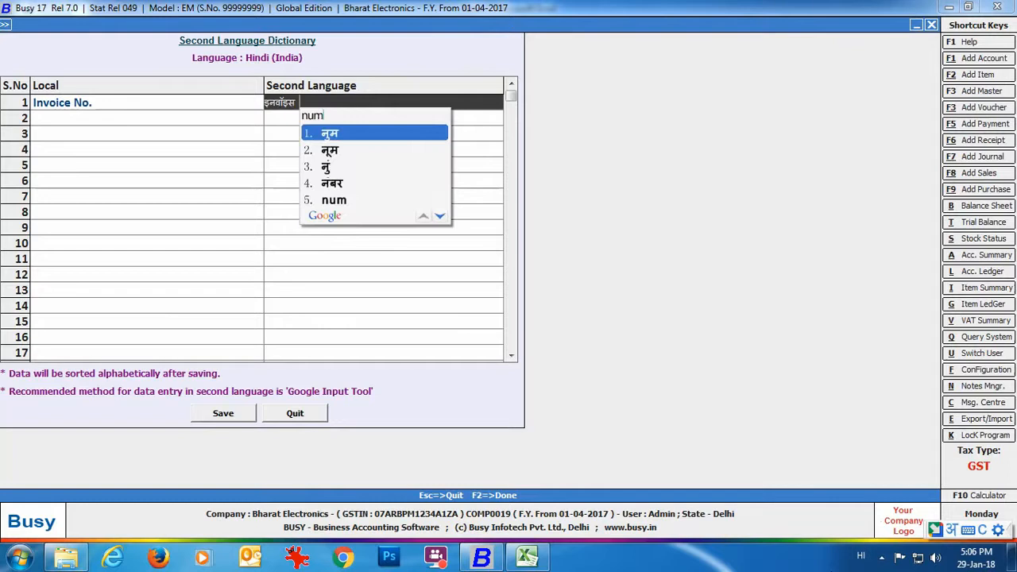
key("space")
key("Return")
type("d")
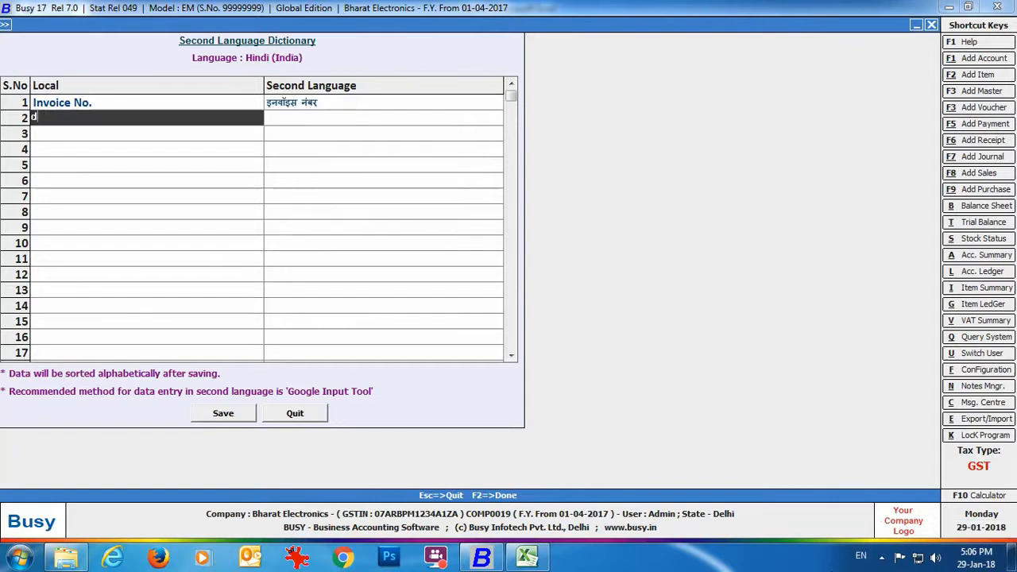
type("ate of invo")
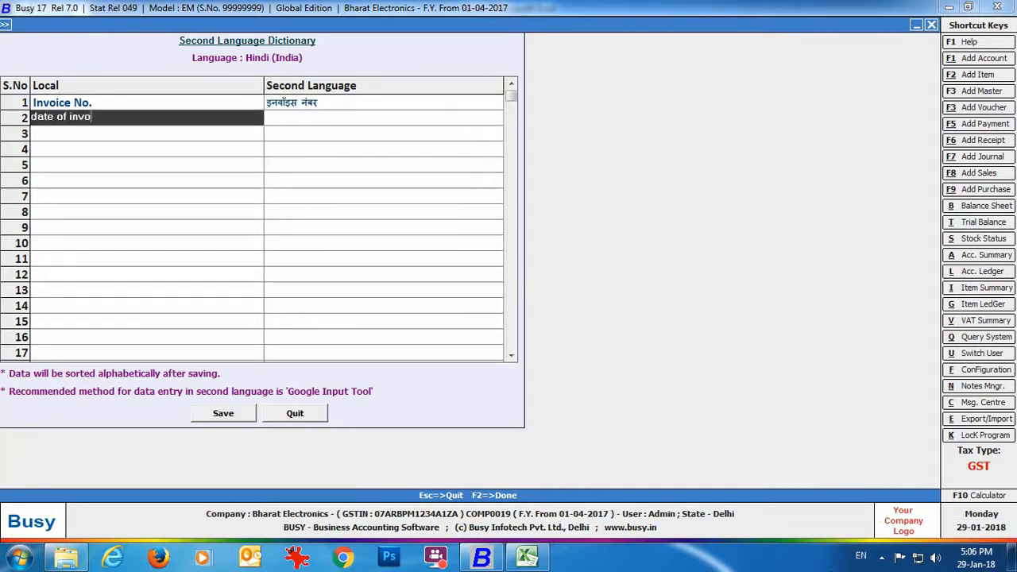
type("ice")
key("Return")
type("date of ")
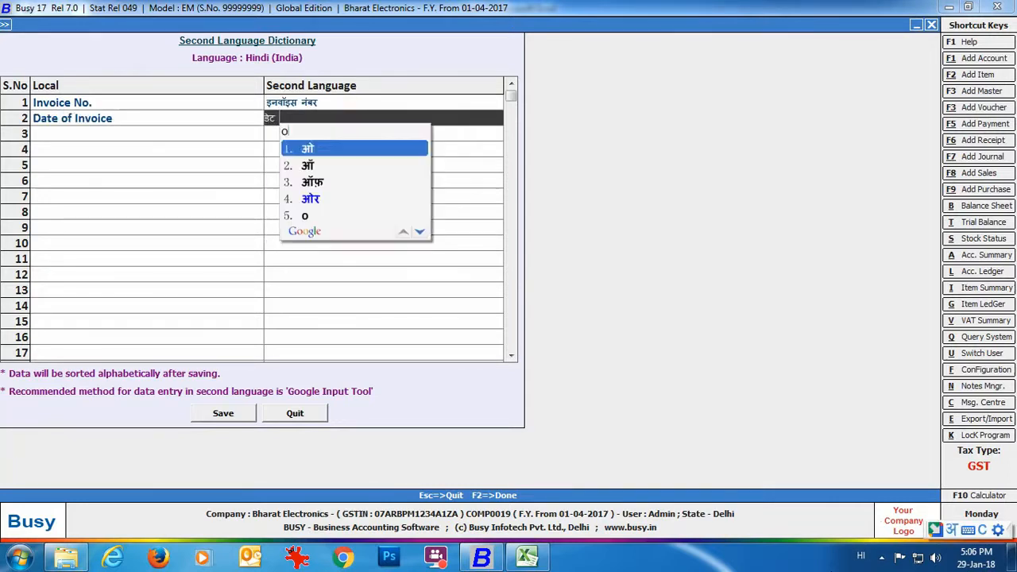
type("invoice")
key("Return")
Enter Hindi translations for Place of Supply and Description of Goods.
type("place ")
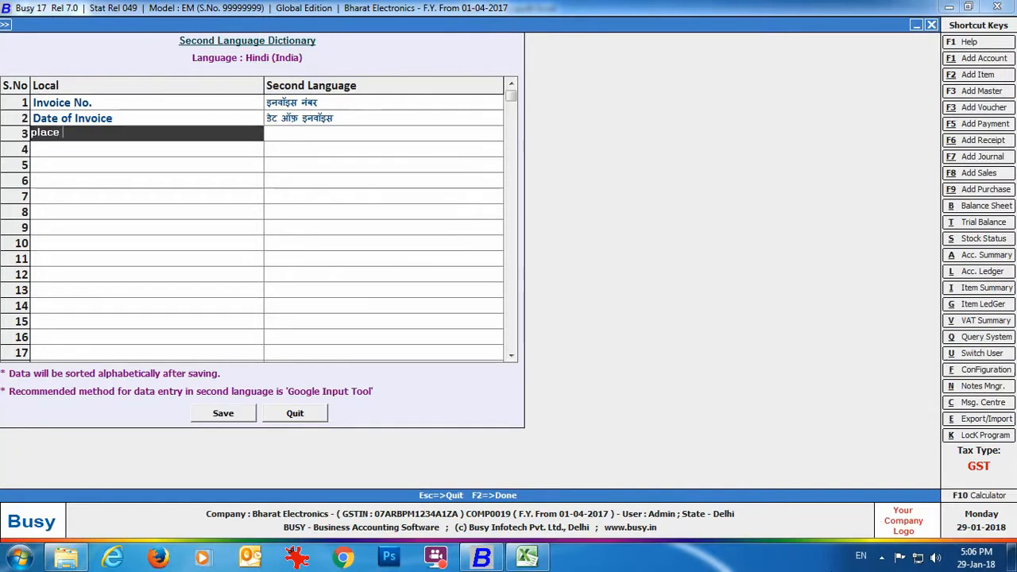
type("of supply")
key("Return")
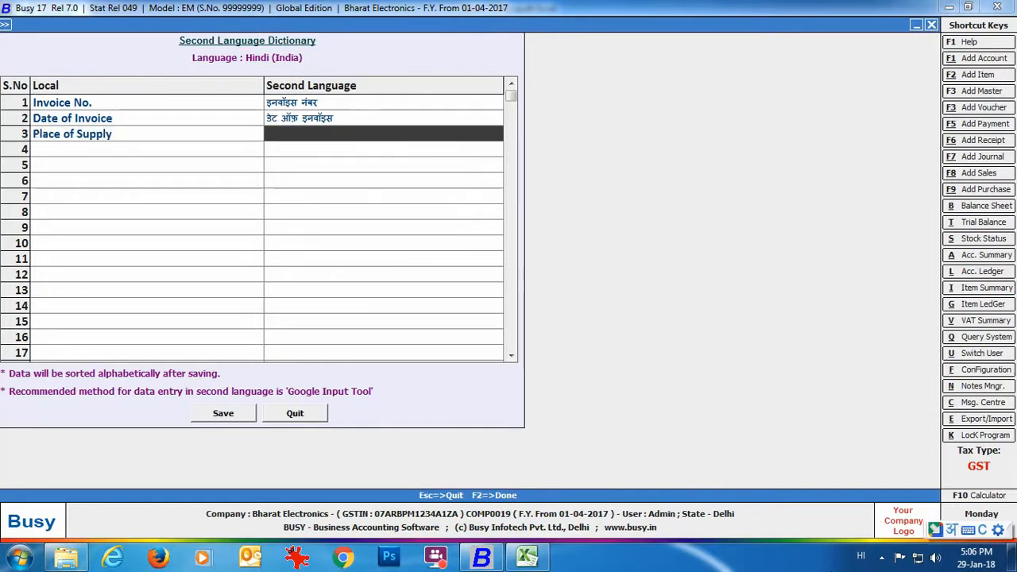
type("place of s")
type("upply")
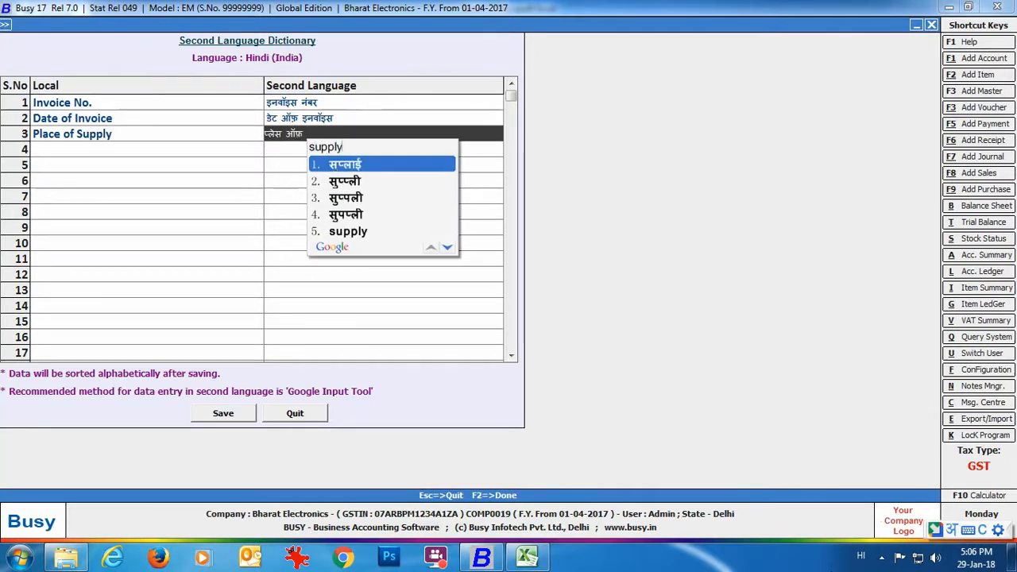
key("Return")
type("description of good")
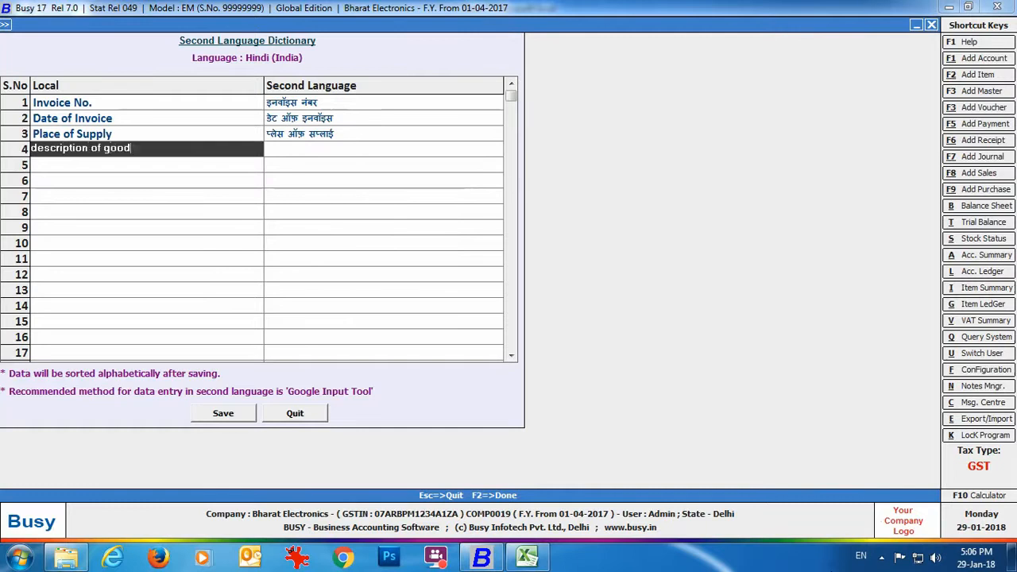
type("s")
key("Return")
type("description of goods")
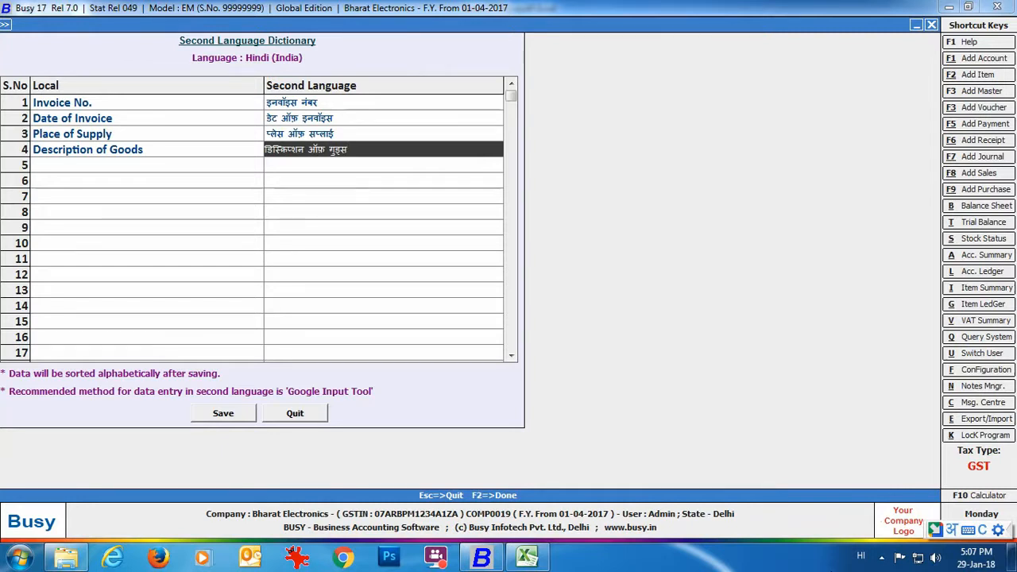
Save the new dictionary entries and confirm the second-language data save.
left_click(243, 418)
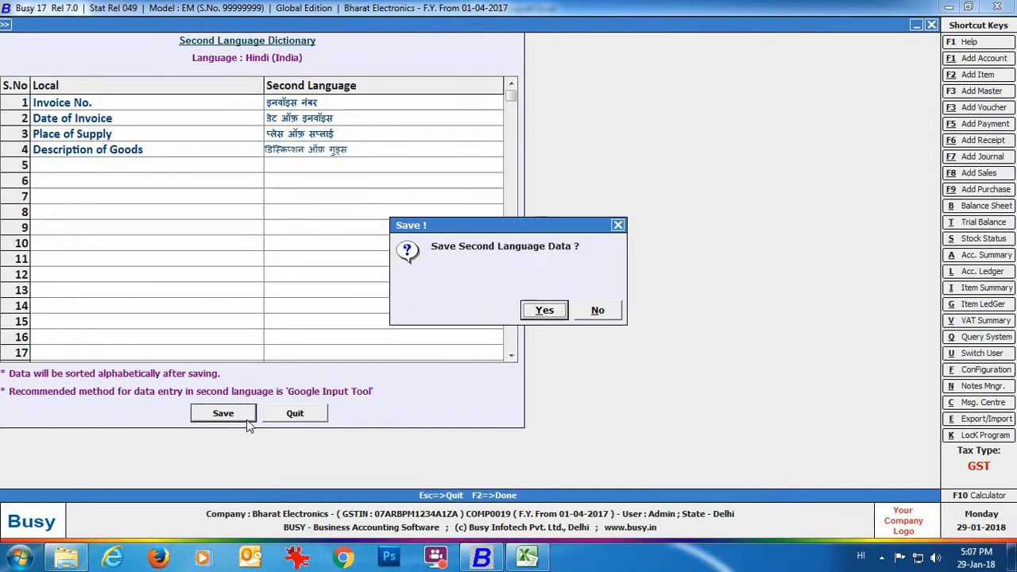
left_click(526, 311)
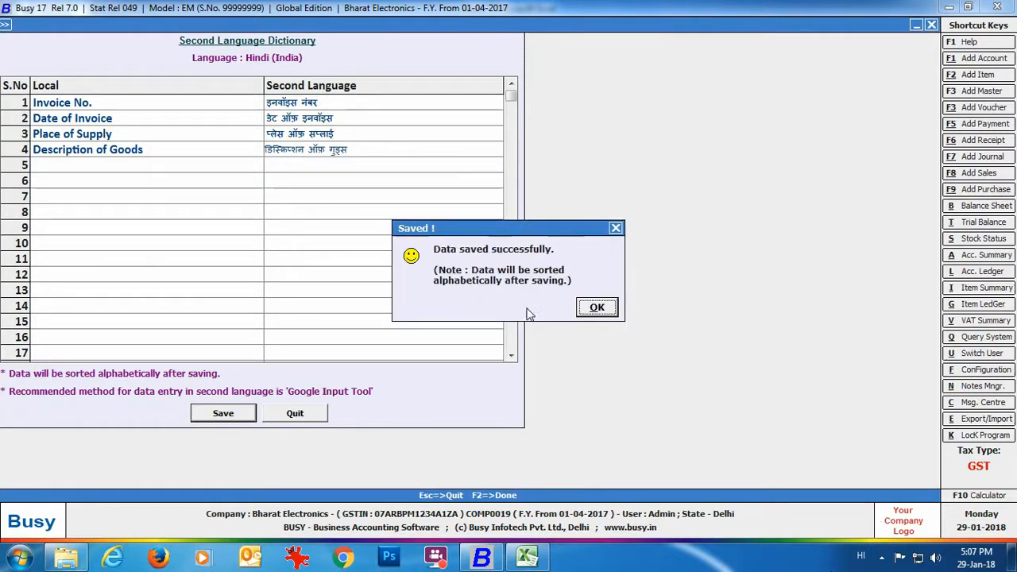
left_click(594, 309)
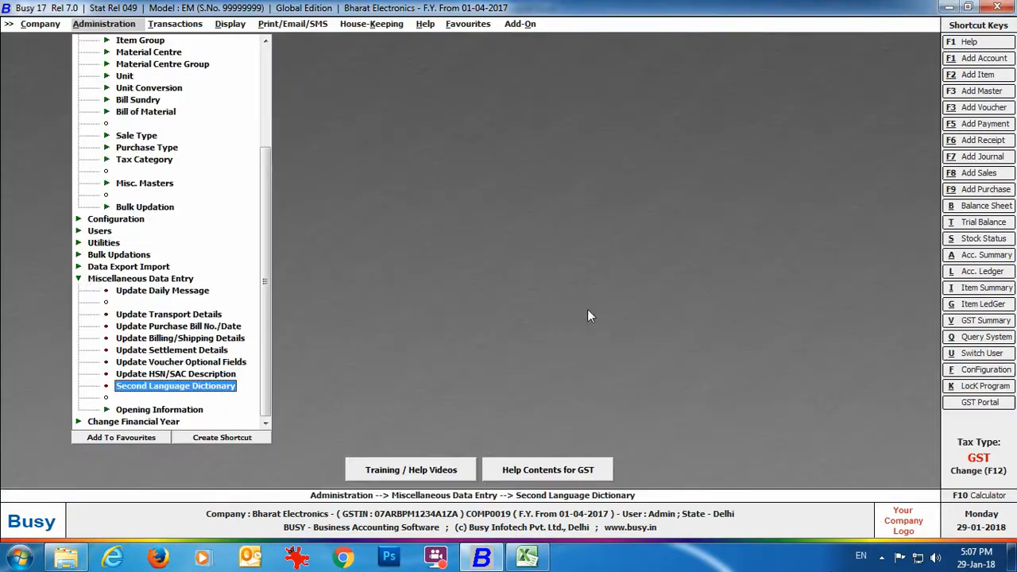
Go to the Sales Invoice print configuration's Second Language Printing settings.
double_click(96, 283)
double_click(139, 351)
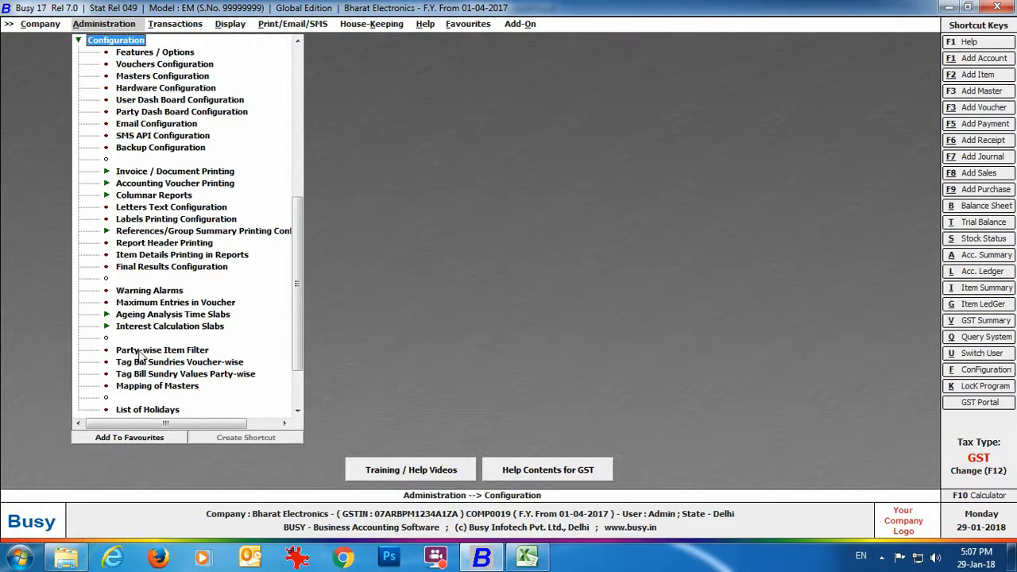
left_click(231, 176)
double_click(233, 181)
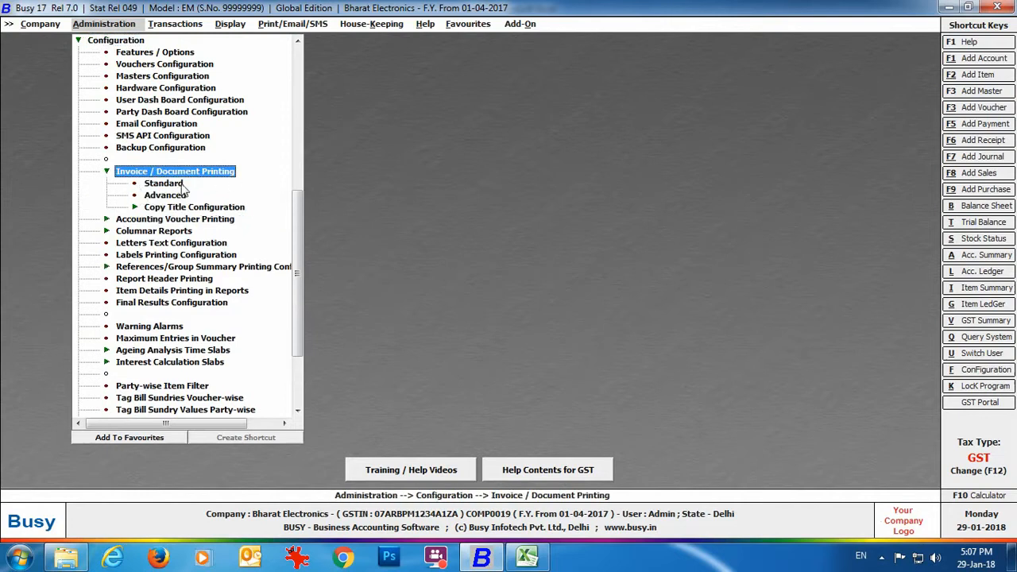
double_click(182, 189)
key("Return")
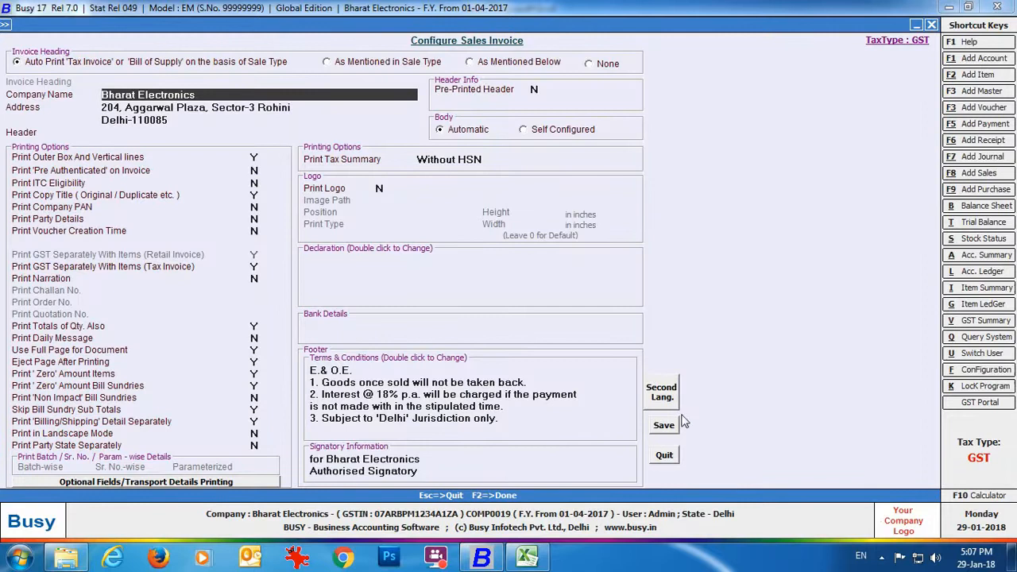
left_click(660, 397)
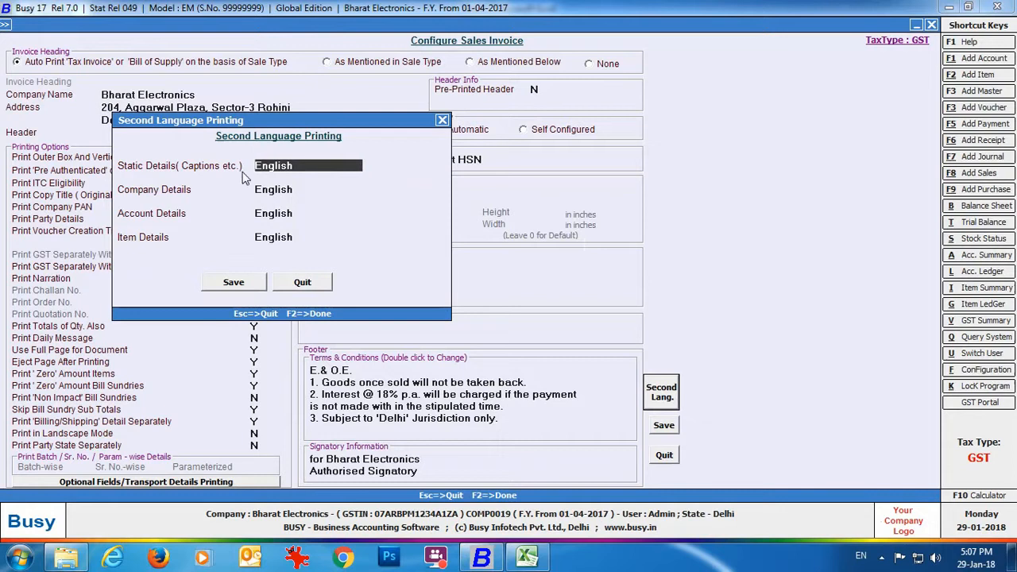
Set static captions, company, account and item details to Second Language, and save.
key("space")
key("Down")
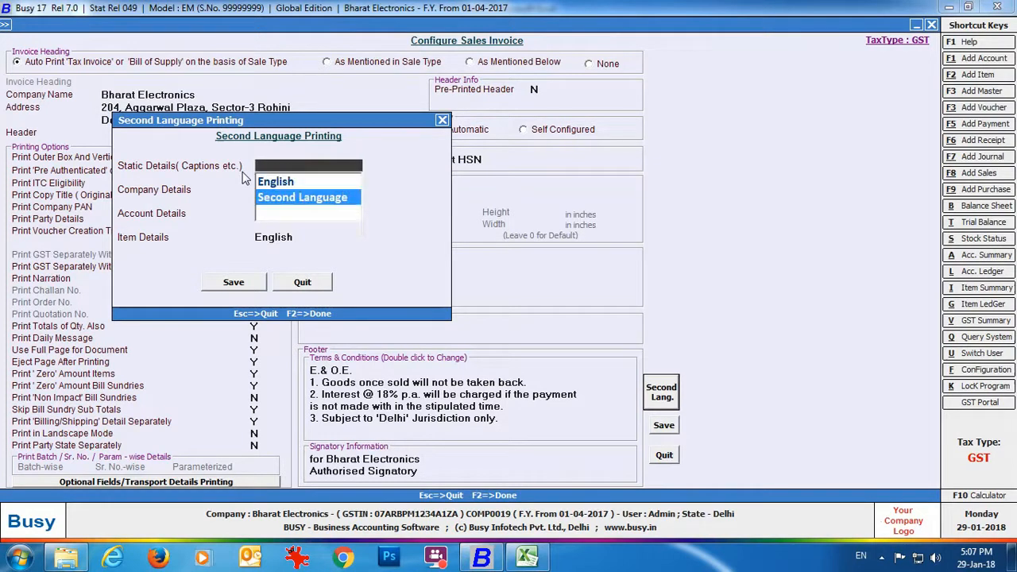
key("Return")
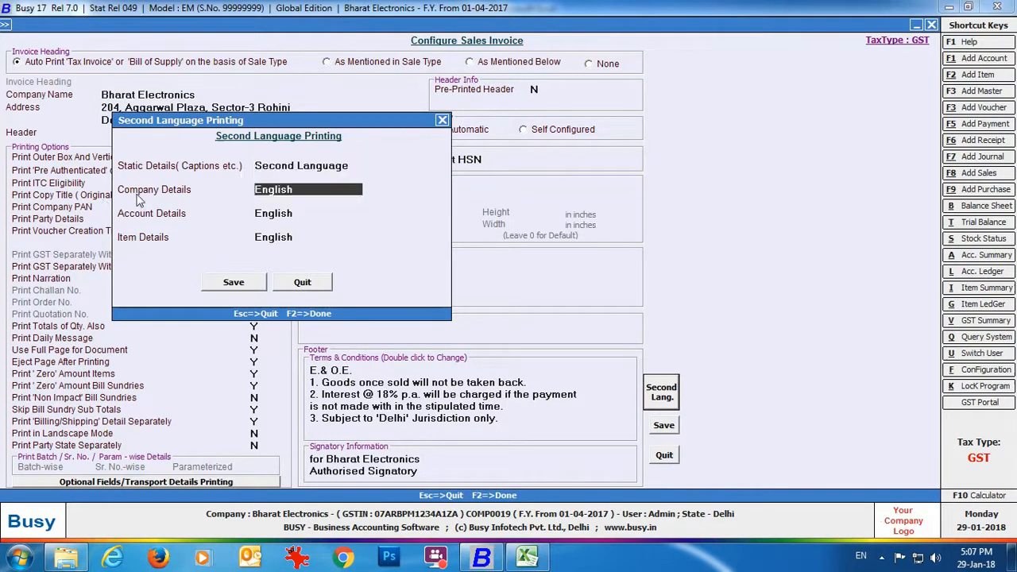
key("space")
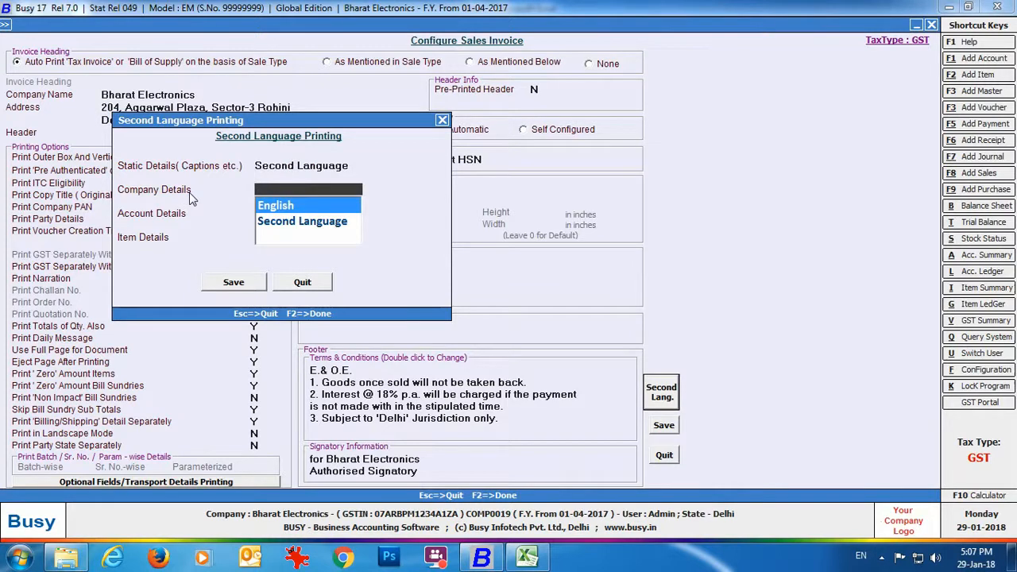
key("Down")
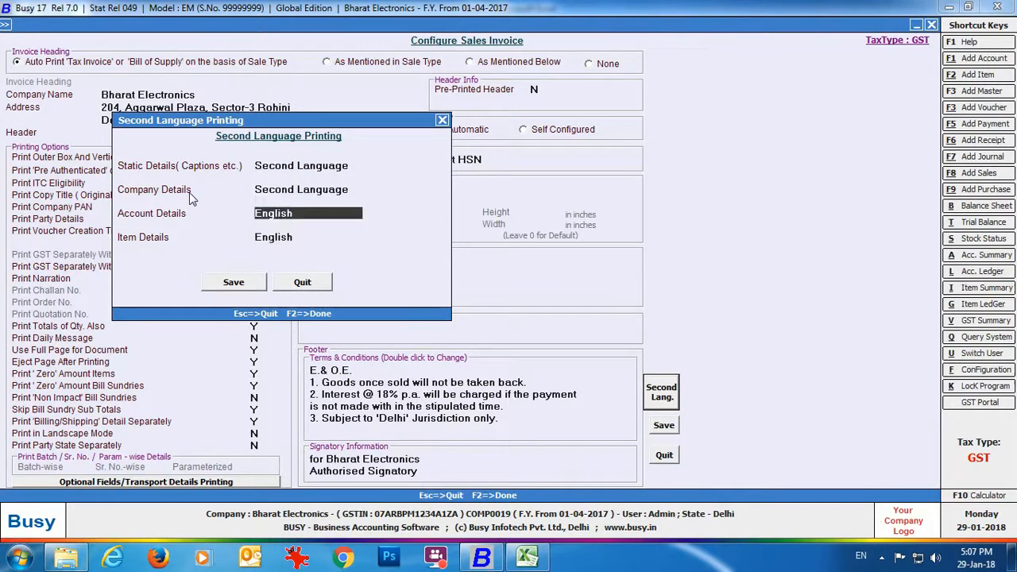
key("Return")
key("Down")
key("Return")
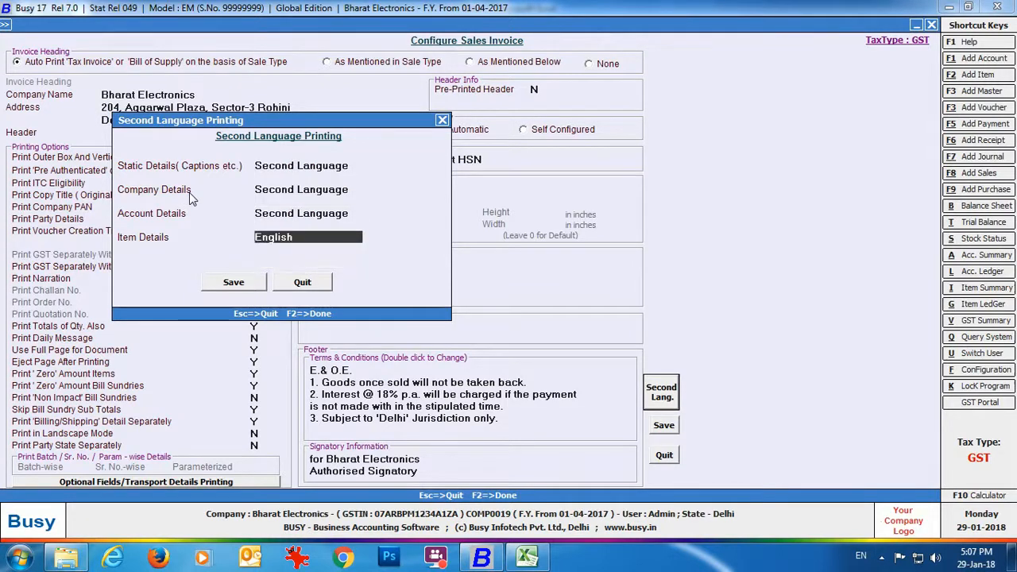
key("Return")
key("Down")
key("Return")
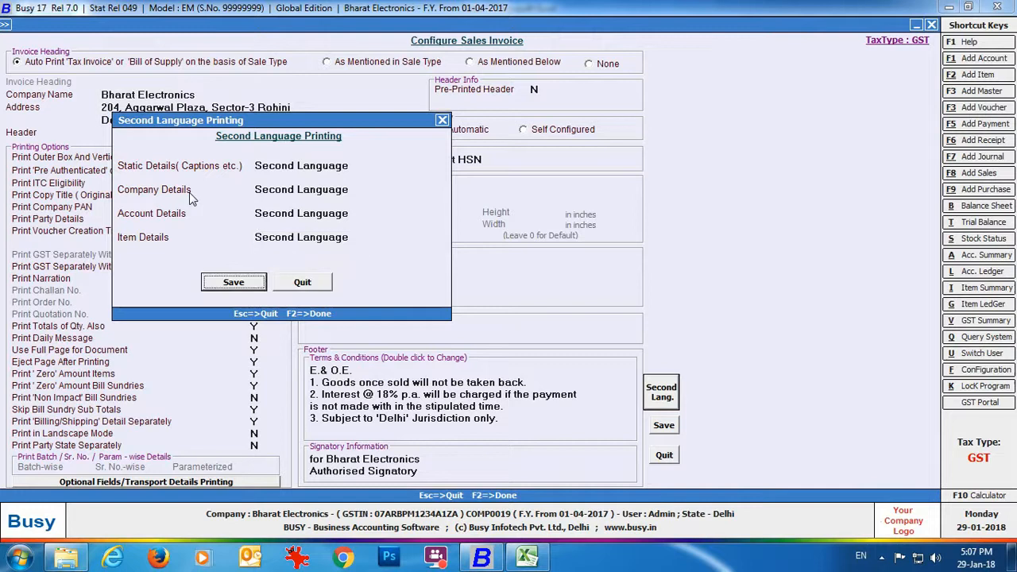
left_click(234, 284)
Save the Sales Invoice configuration and reach the Second Language sales invoice header.
left_click(664, 425)
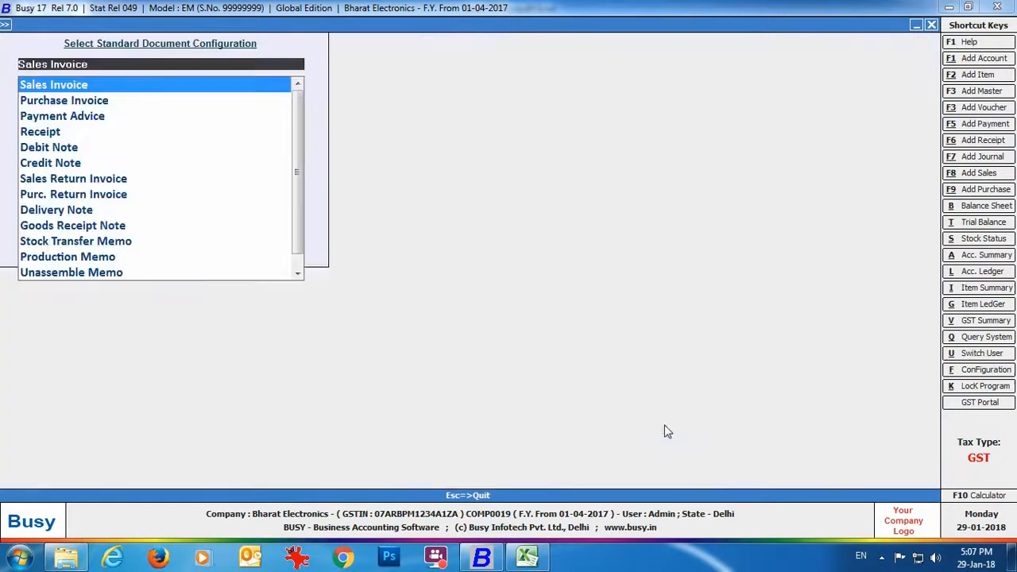
key("Escape")
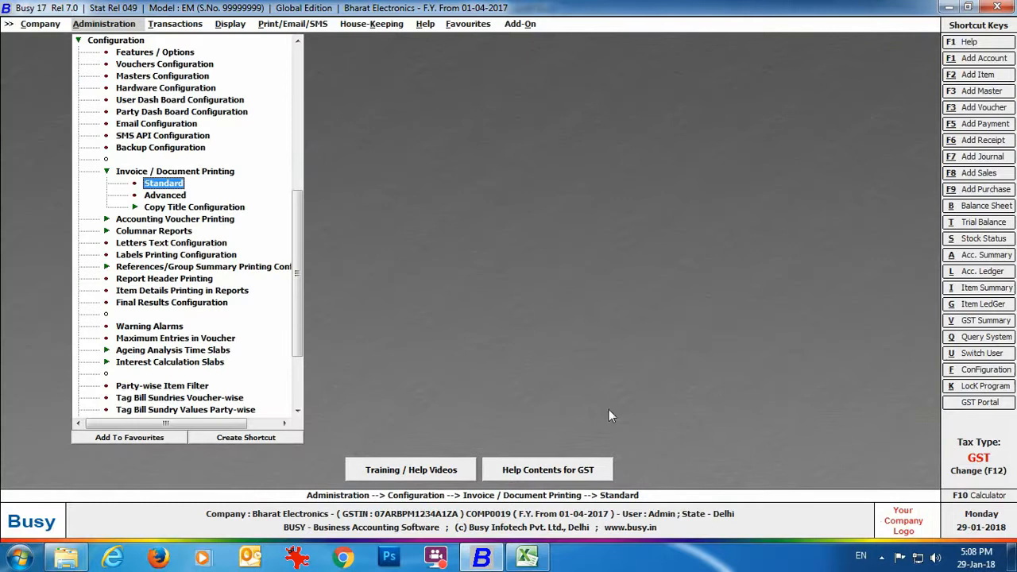
double_click(181, 196)
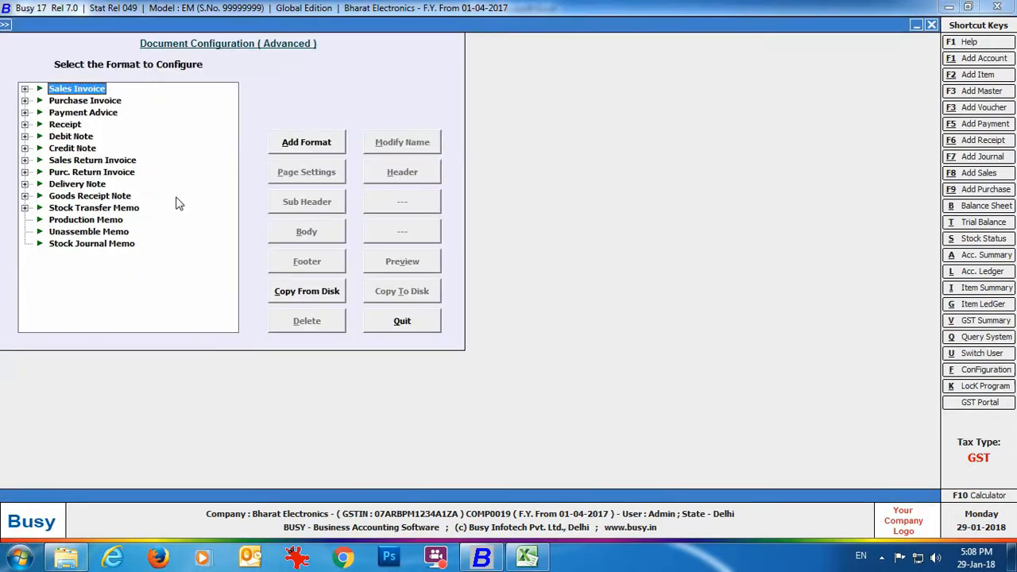
key("Return")
left_click(129, 116)
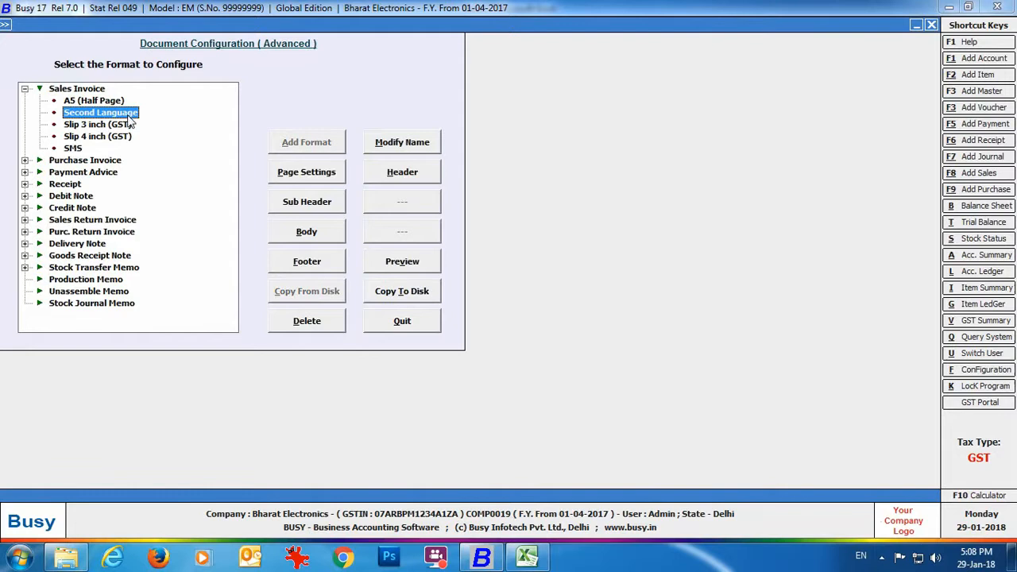
left_click(423, 175)
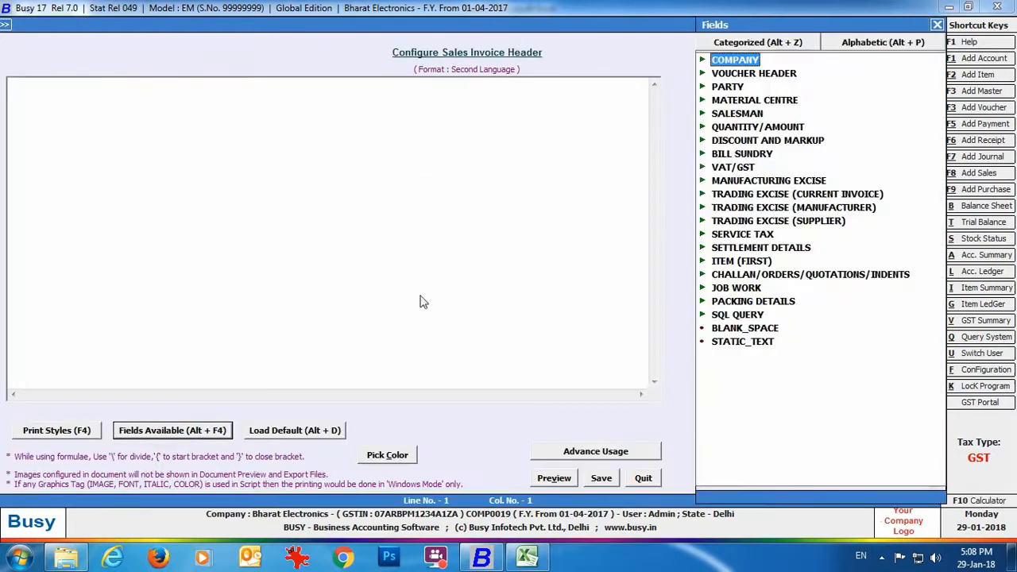
Review the second-language COMPANY address fields, including COMPANY_NAME_SL.
double_click(741, 66)
left_click(744, 88)
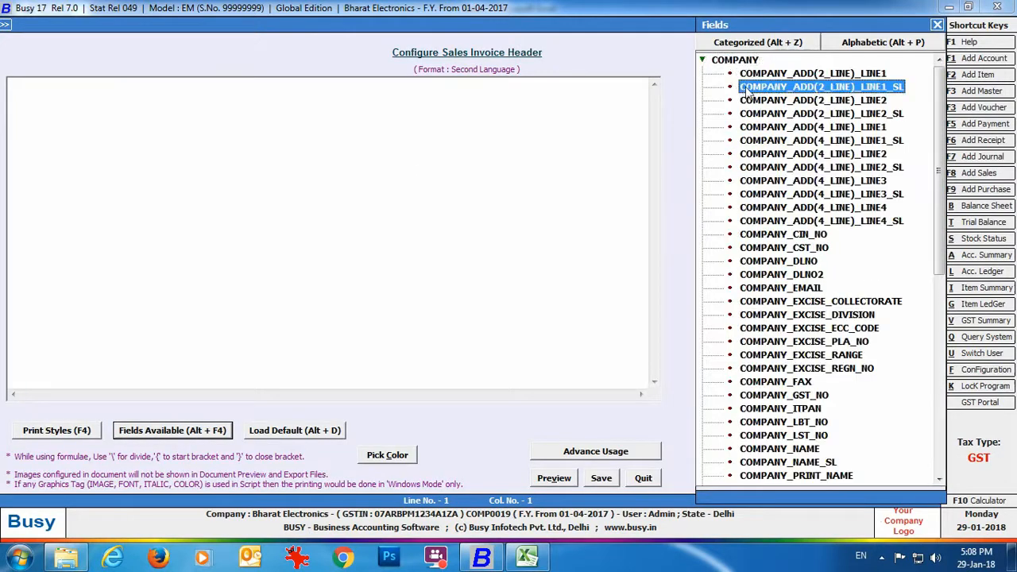
left_click(881, 115)
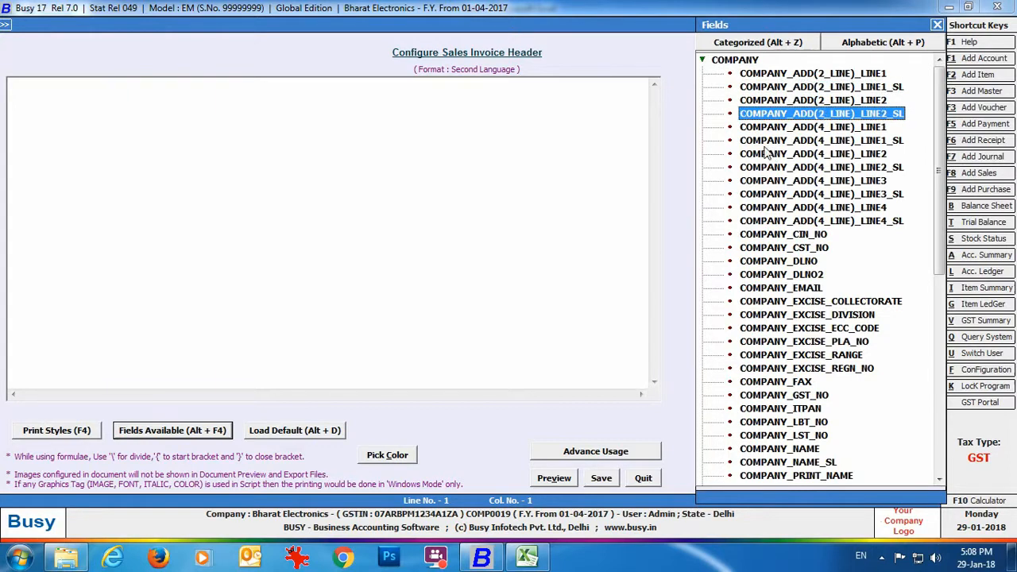
left_click(768, 143)
left_click(785, 168)
left_click(798, 195)
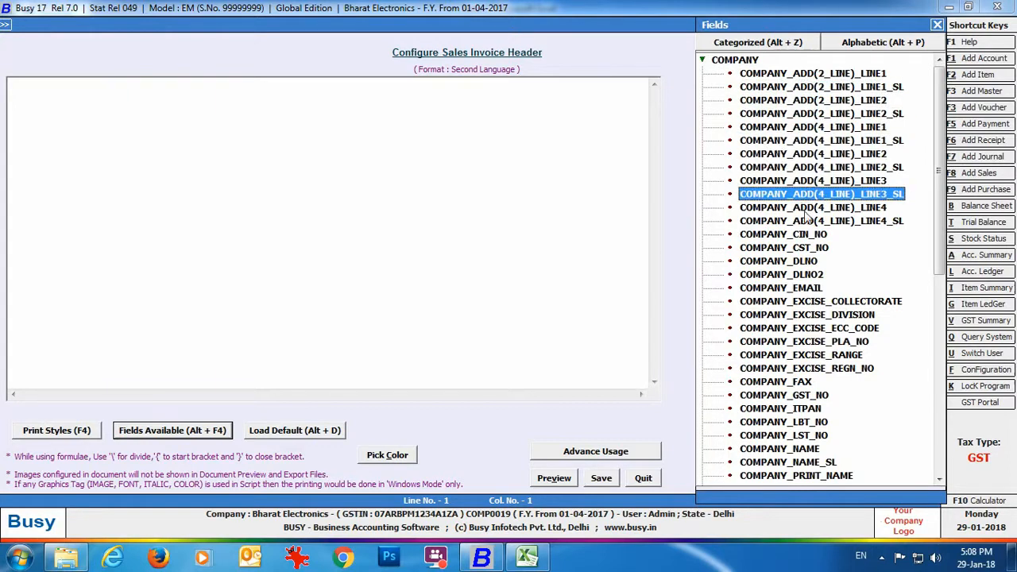
left_click(810, 222)
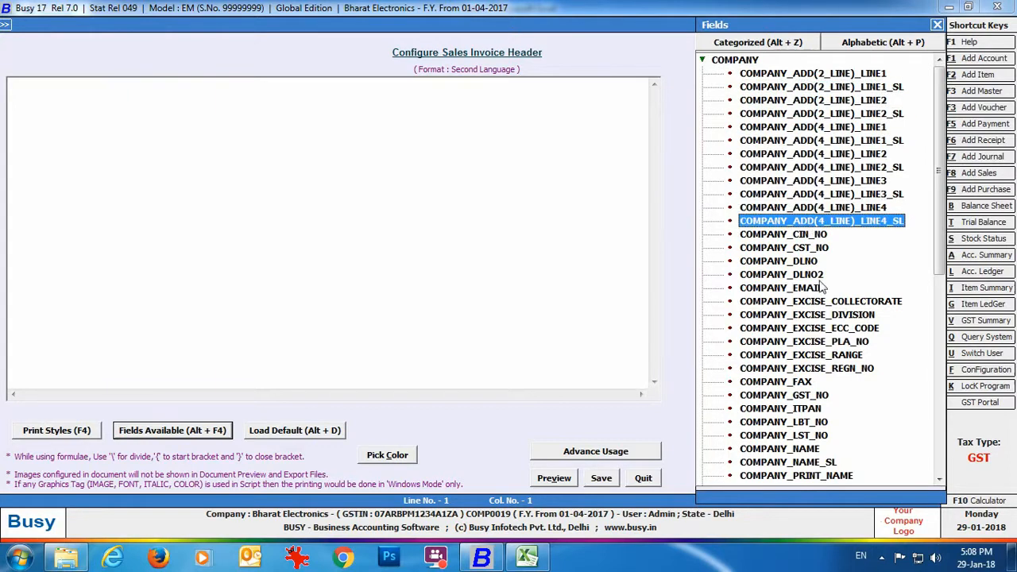
left_click(828, 462)
left_click(937, 24)
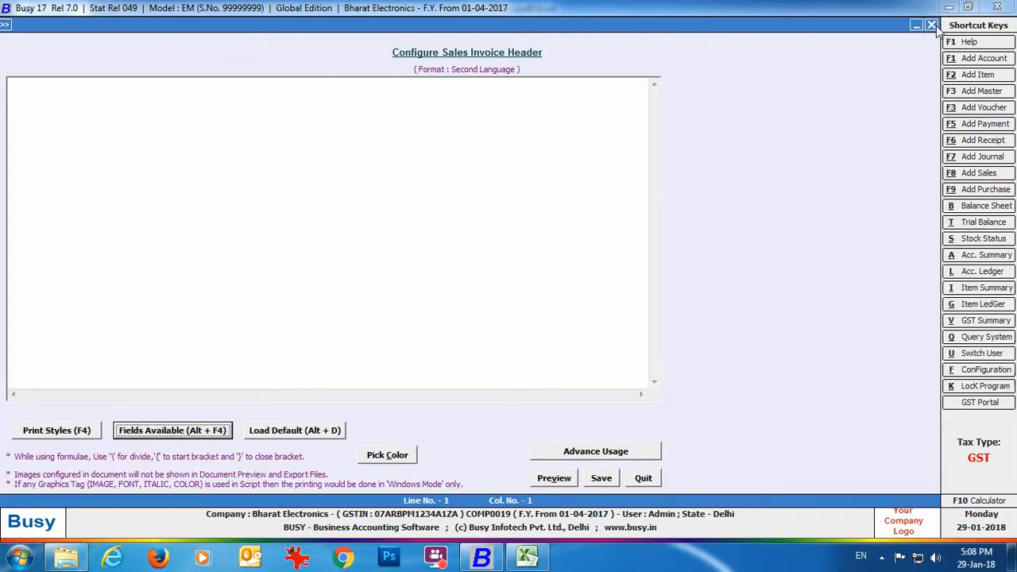
Load the LOCAL default header, add #SL to the caption widths, and save.
left_click(294, 430)
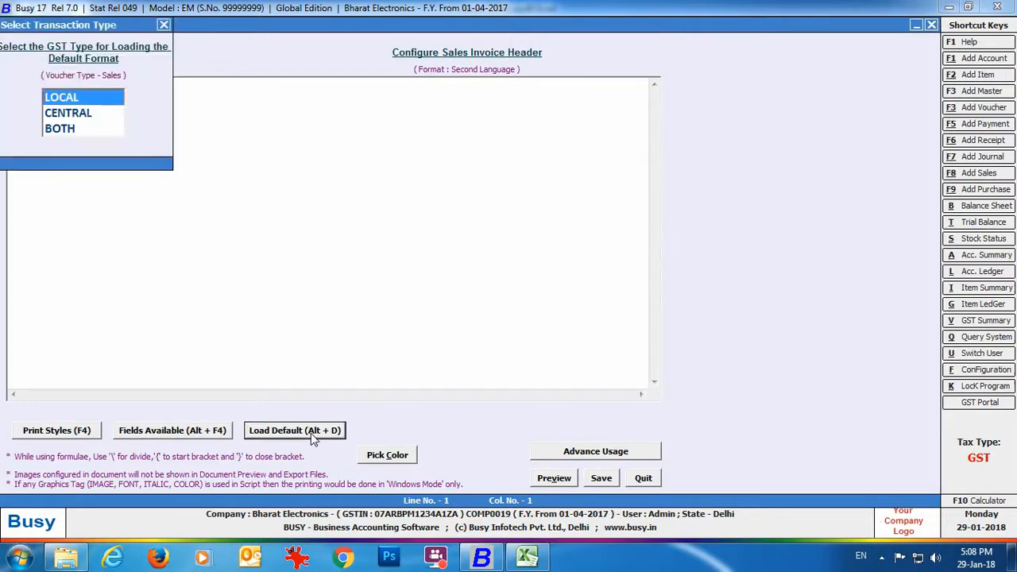
key("Return")
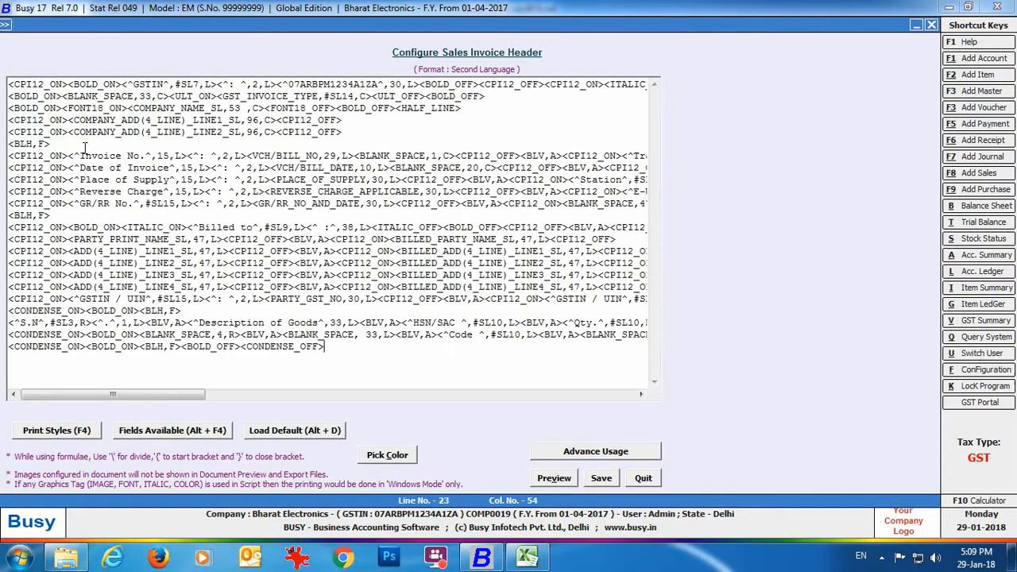
left_click_drag(81, 156, 161, 158)
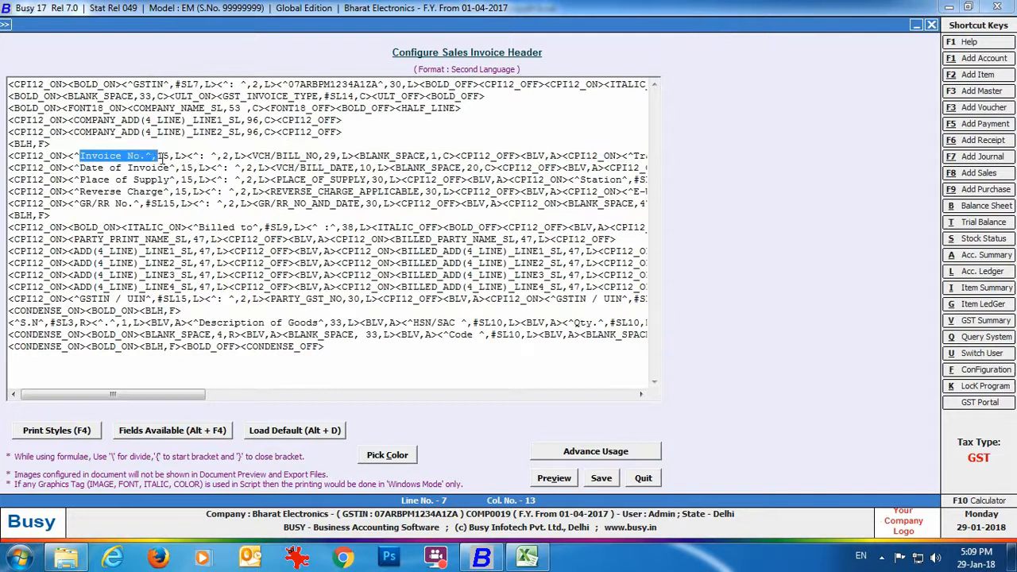
left_click(161, 156)
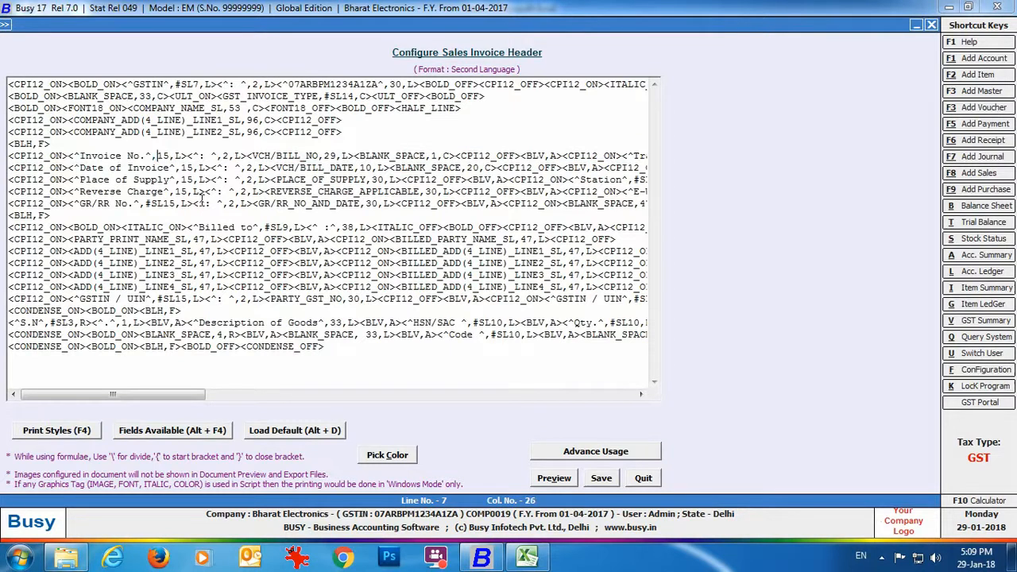
type("#SL")
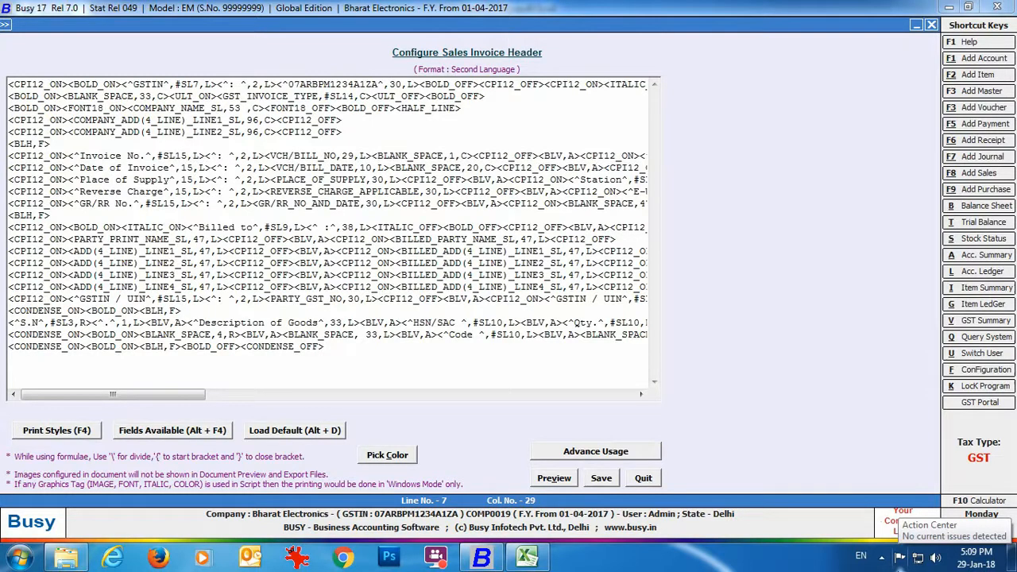
left_click(183, 167)
type("#SL")
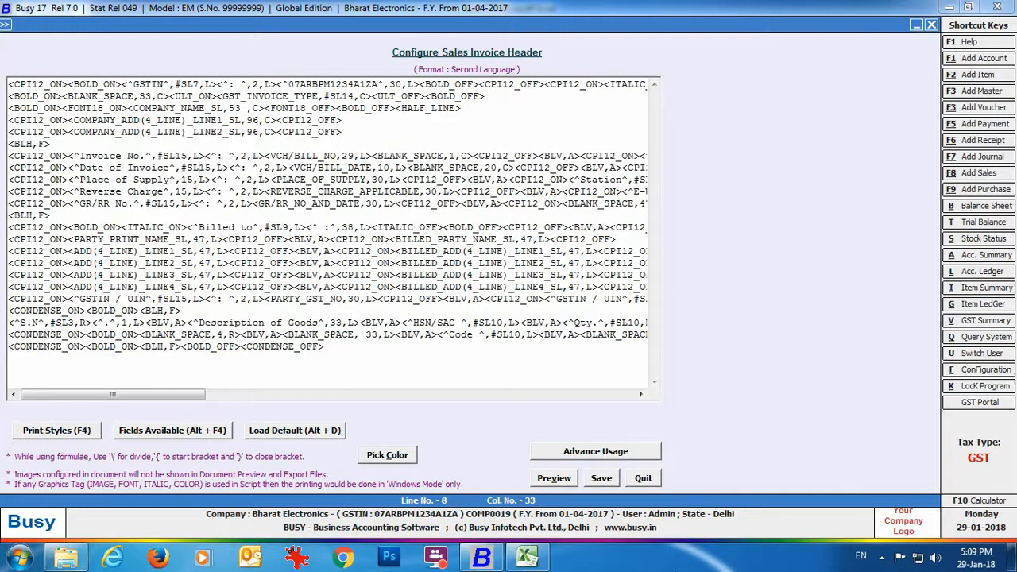
type("#SL")
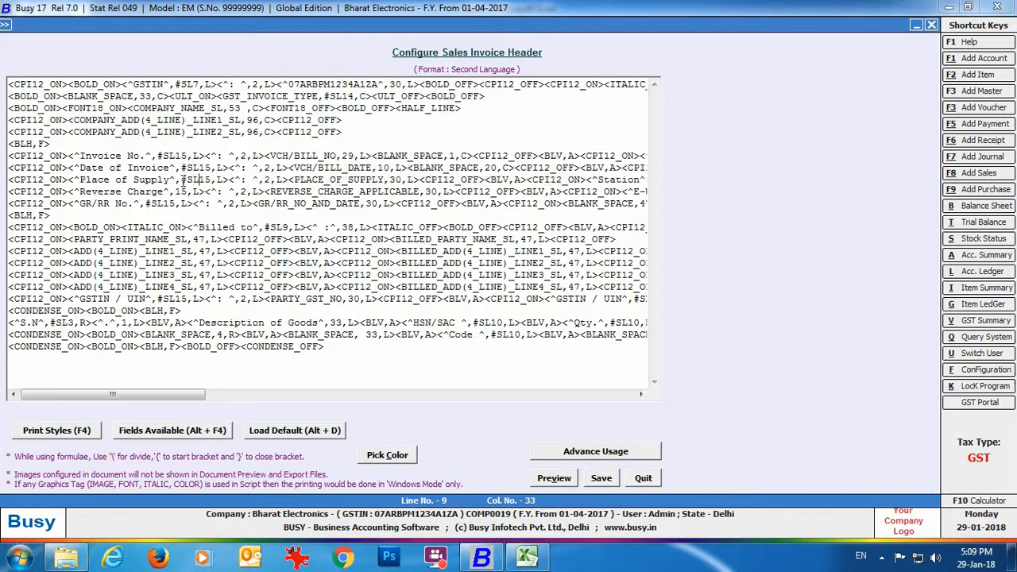
left_click(329, 323)
type("#SL")
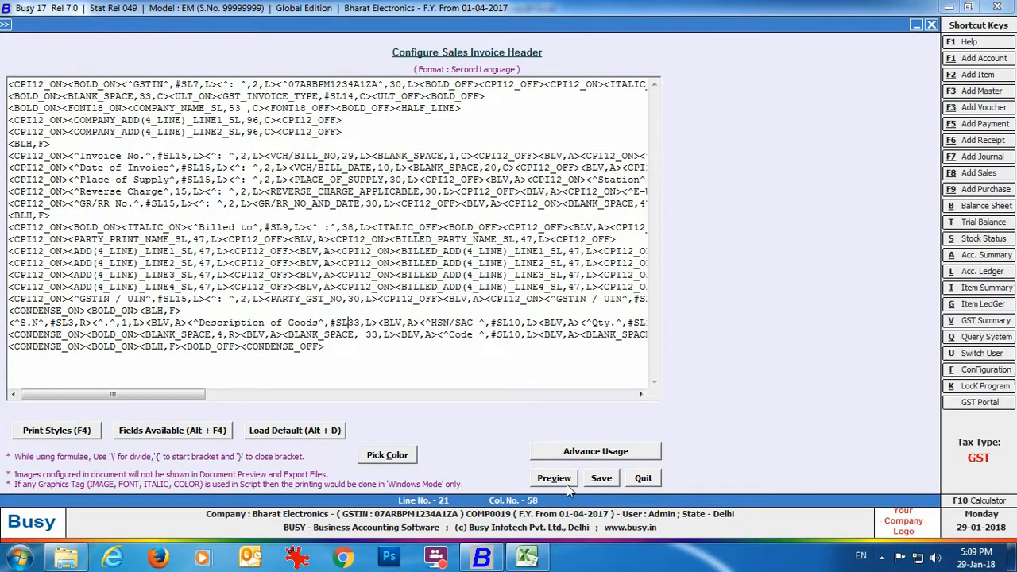
left_click(592, 483)
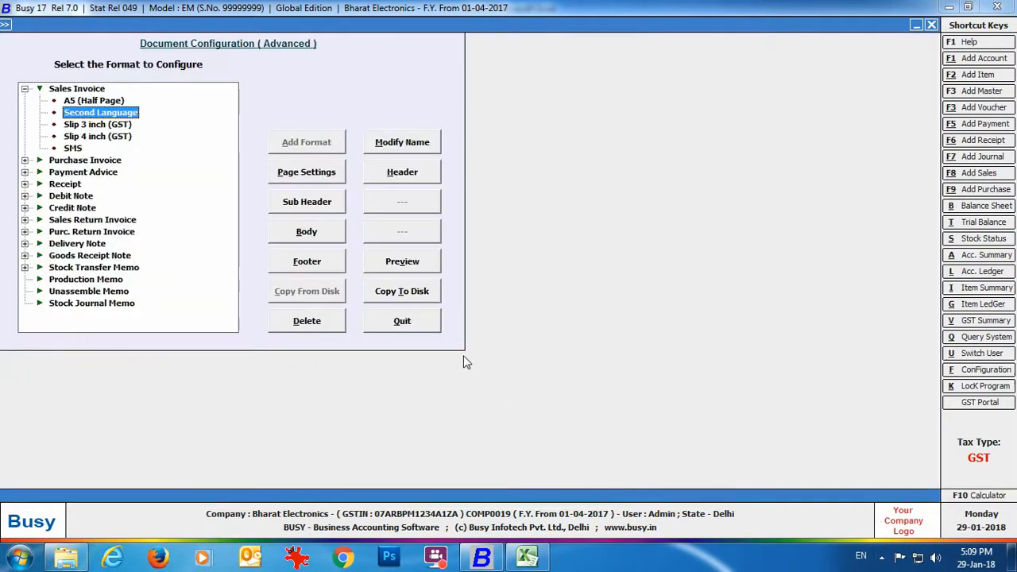
Close the advanced configuration and start a new sales voucher.
left_click(405, 323)
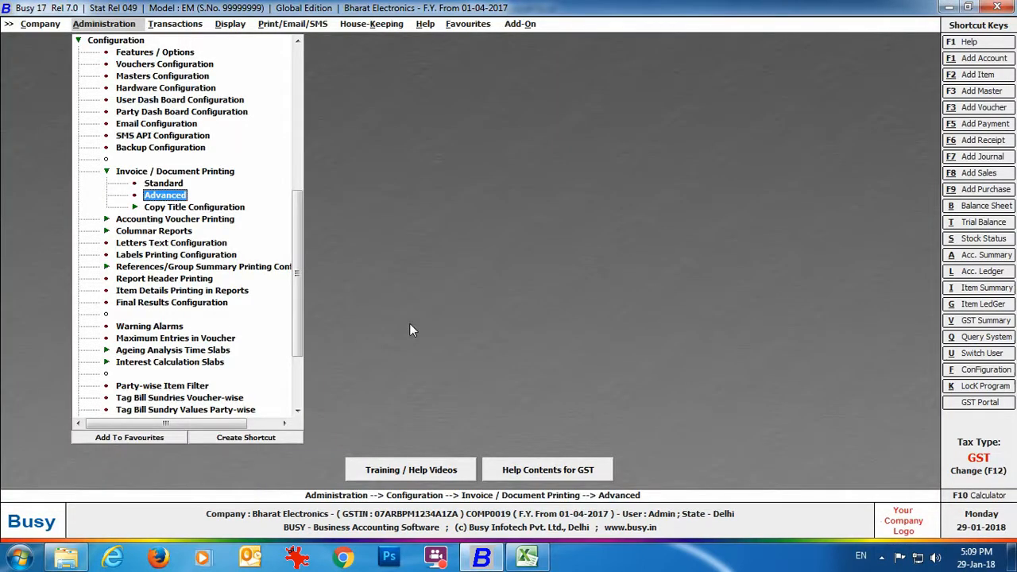
left_click(182, 24)
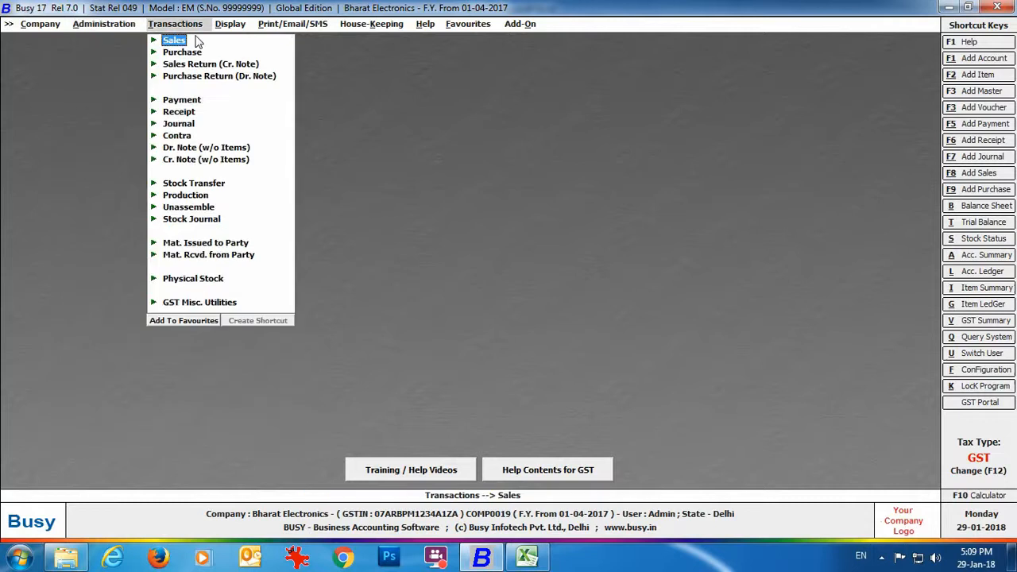
left_click(179, 42)
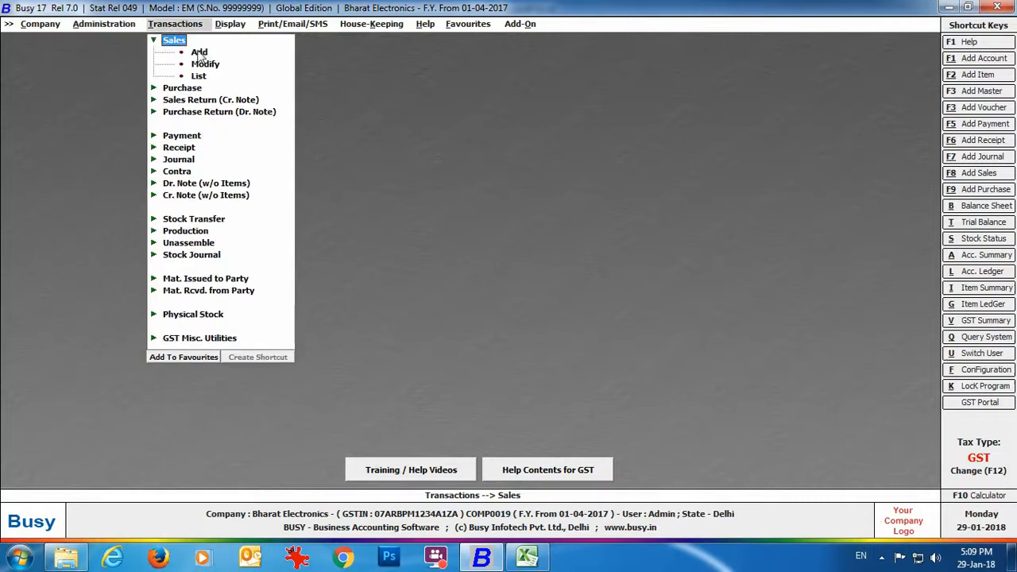
left_click(200, 51)
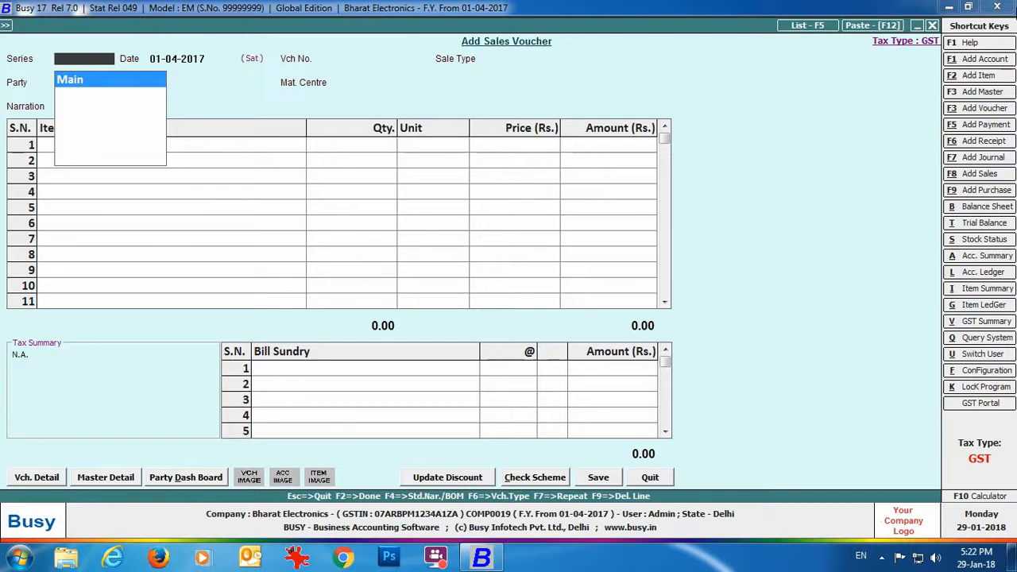
Enter series Main, date 10-01-2018, L/GST-18%, party Electronics Hub, and Main Store.
key("Return")
type("10-01-2018")
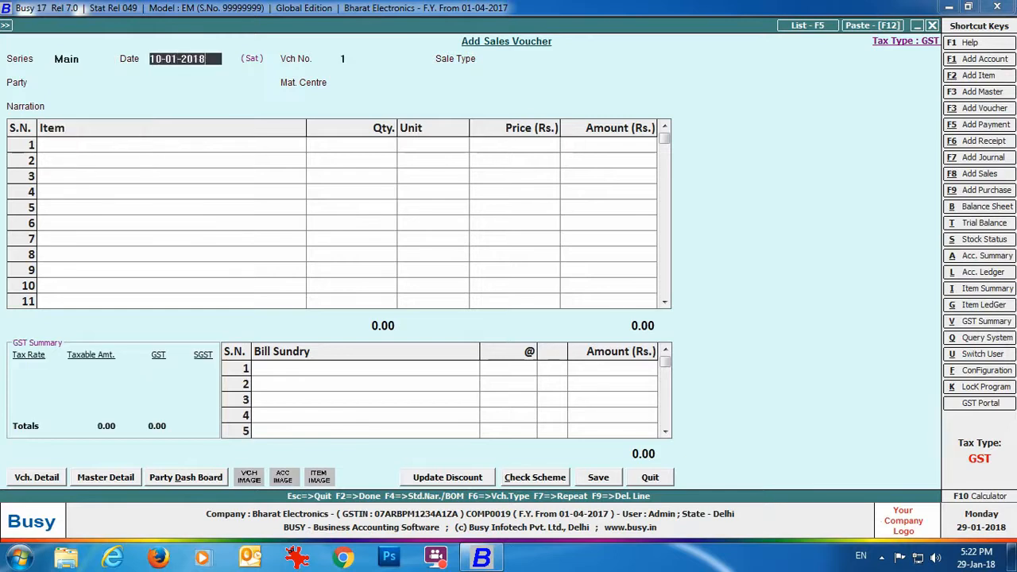
key("Return")
type("l")
key("Return")
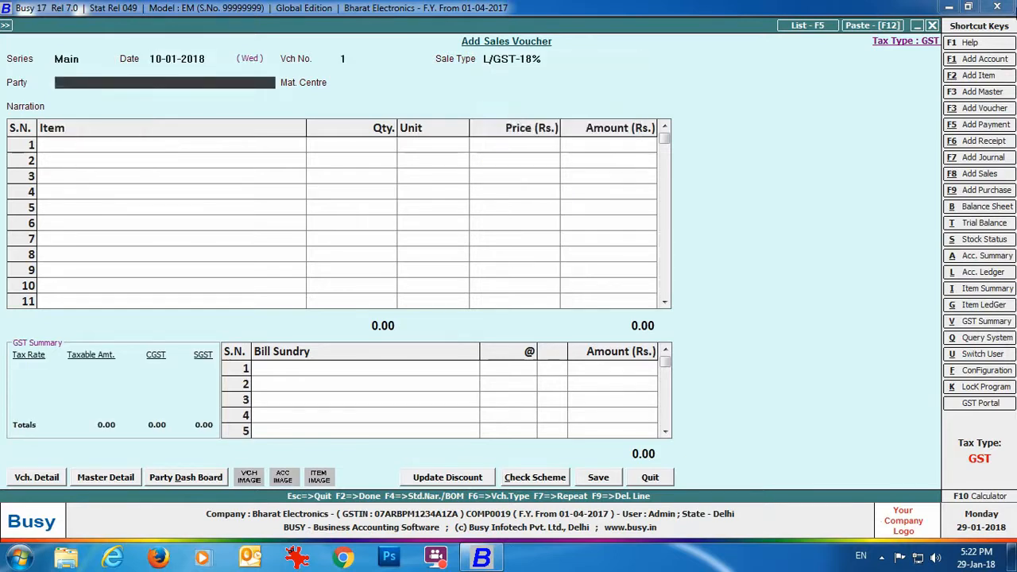
type("ele")
key("Return")
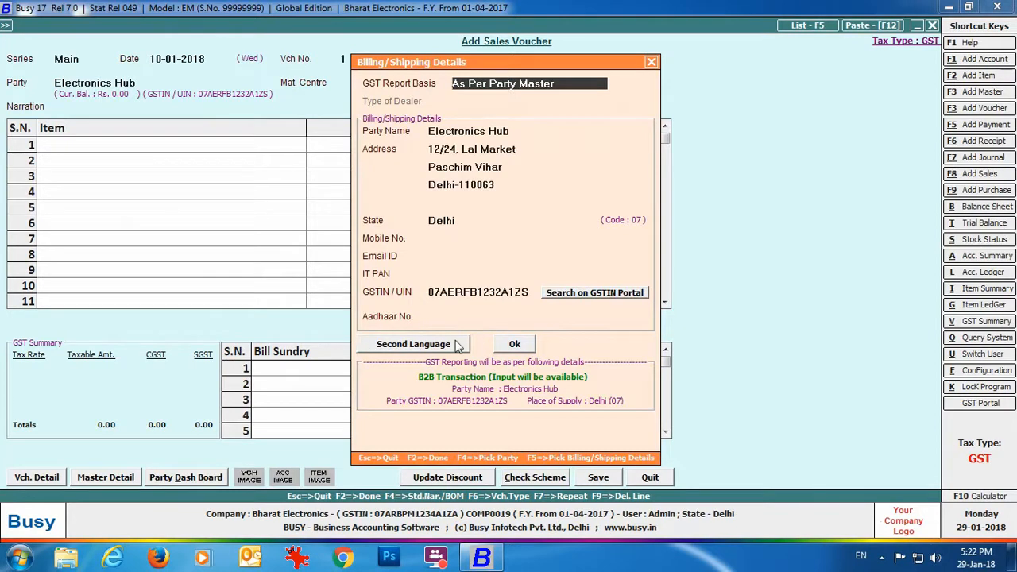
left_click(390, 346)
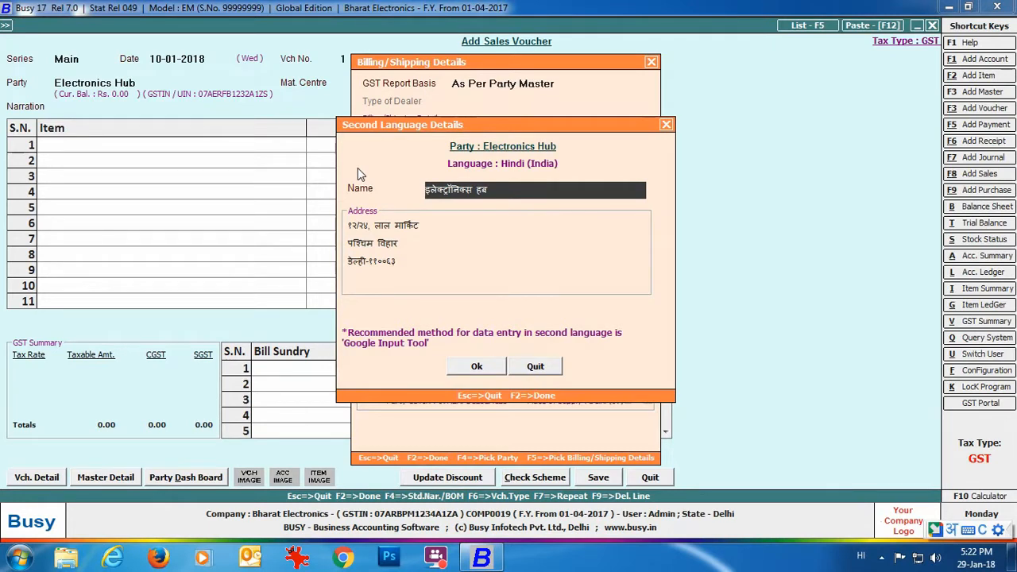
left_click(536, 365)
key("F2")
Add 2 Sony Bravia TVs at 38,000 with CGST and SGST bill sundries.
key("Return")
key("Return")
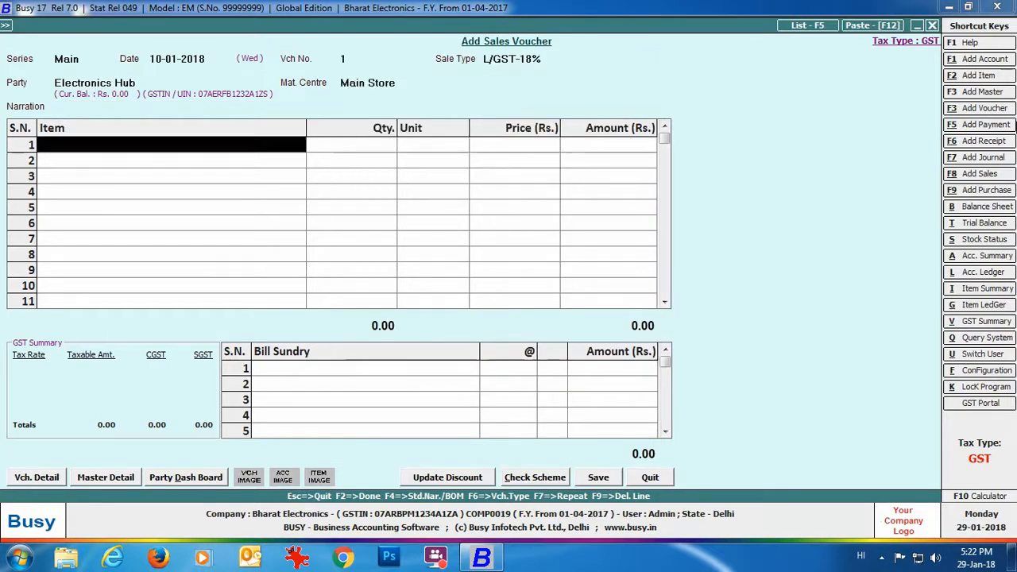
key("Return")
type("2")
key("Return")
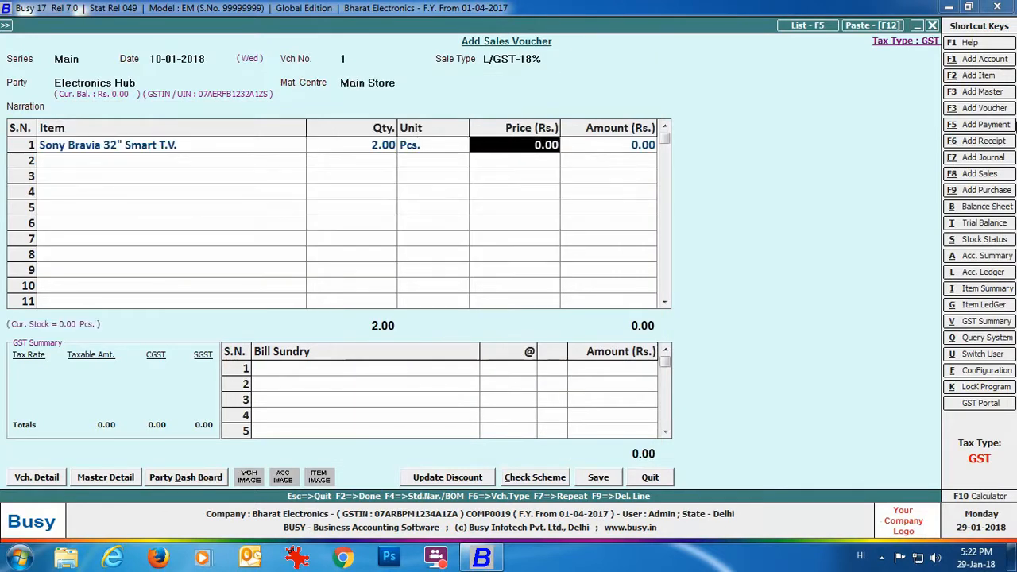
type("38000")
key("Return")
key("Return")
key("Return")
type("cgst")
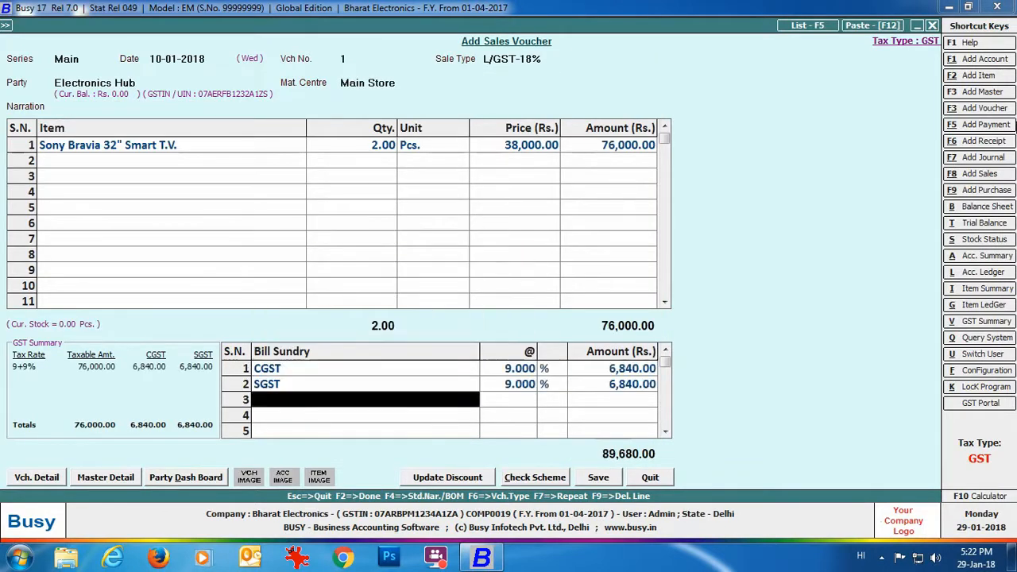
key("Return")
Save the voucher, confirm the bill-by-bill reference, and preview the printed invoice.
left_click(604, 472)
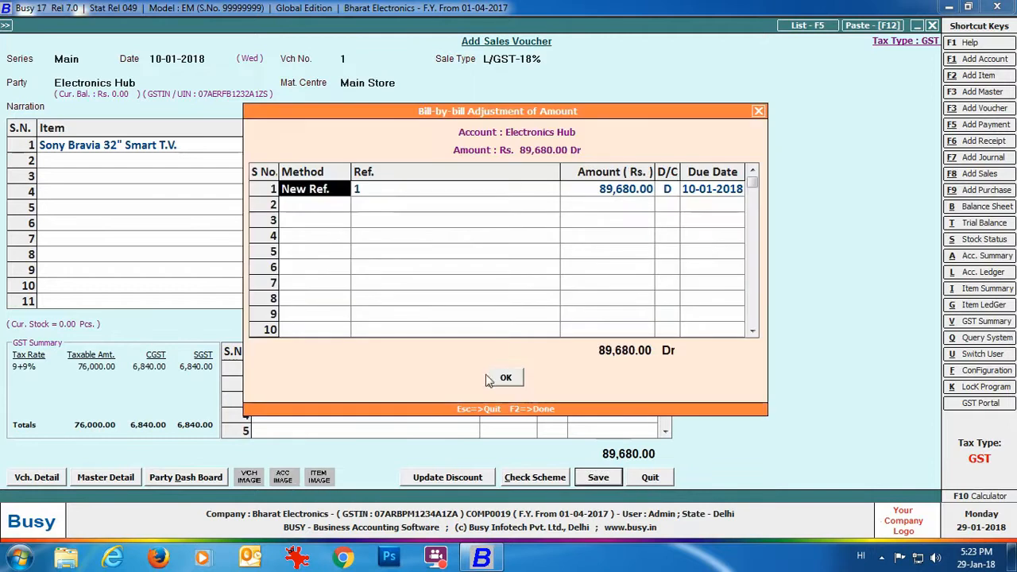
left_click(500, 379)
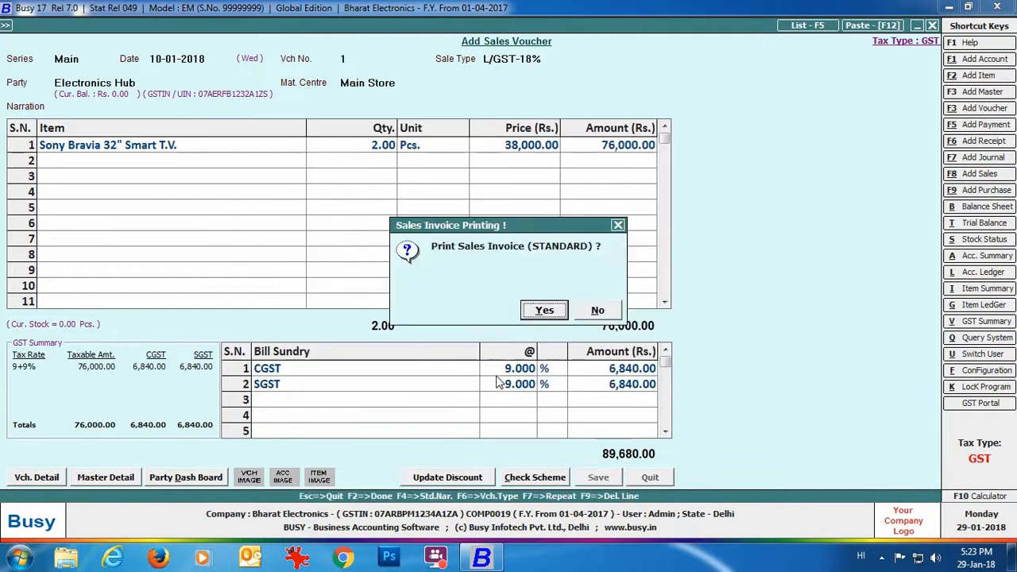
left_click(540, 310)
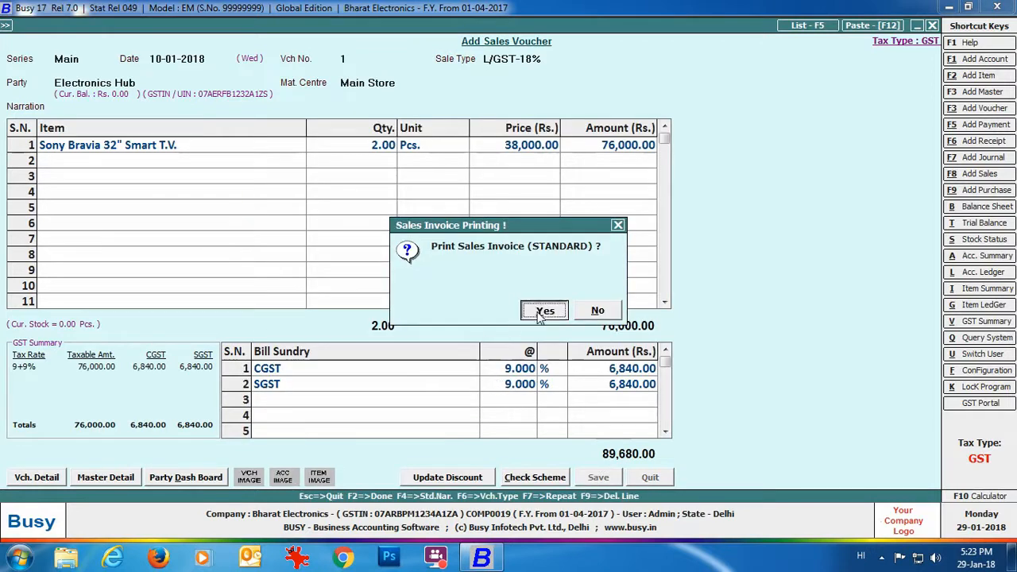
left_click(144, 139)
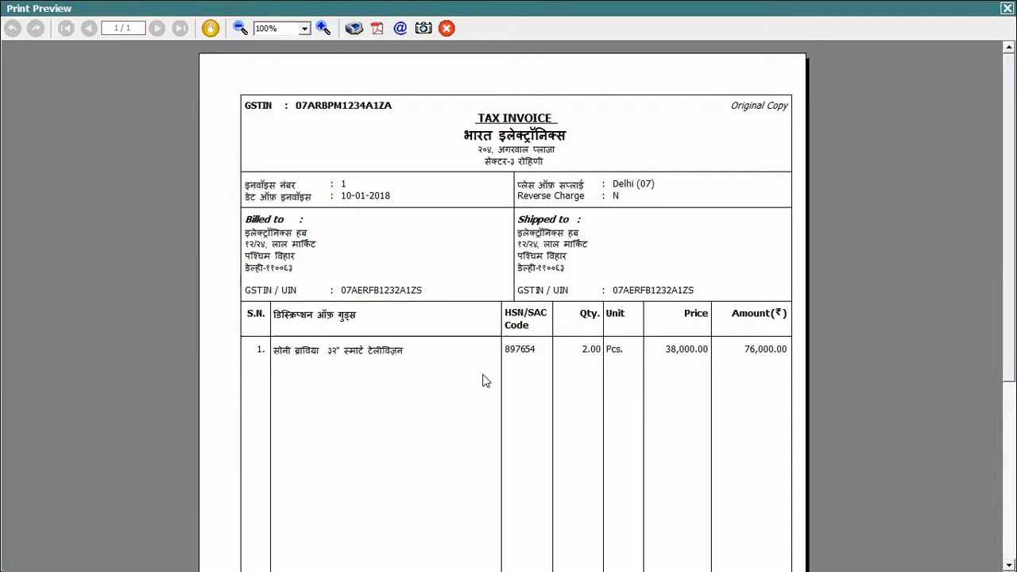
Close the Hindi invoice print preview and exit the Add Sales Voucher window.
left_click(1007, 9)
key("Escape")
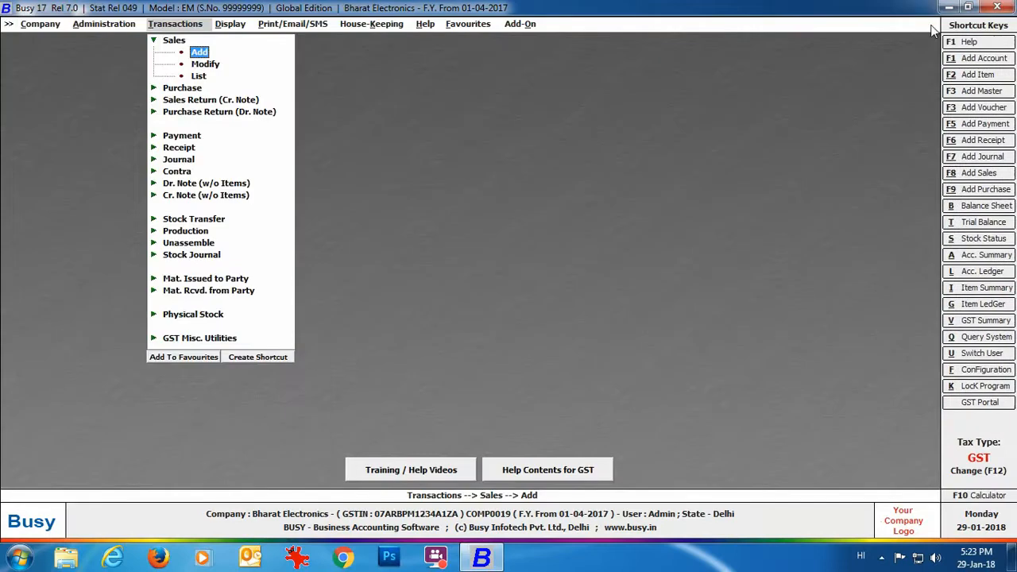
Map ITEM_NAME_SL to Excel column A in Import Item Masters from Excel, then close it.
left_click(116, 29)
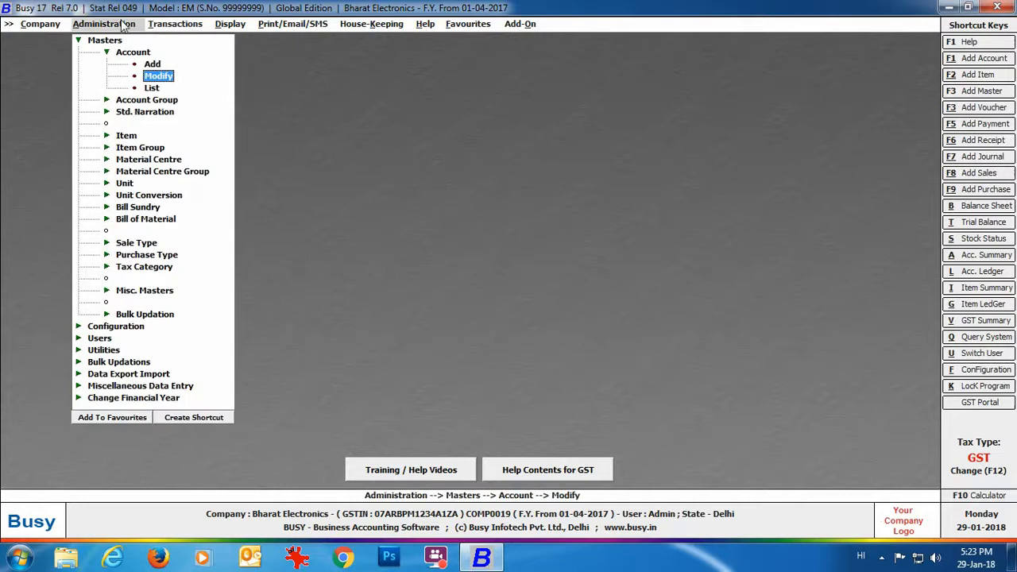
left_click(124, 375)
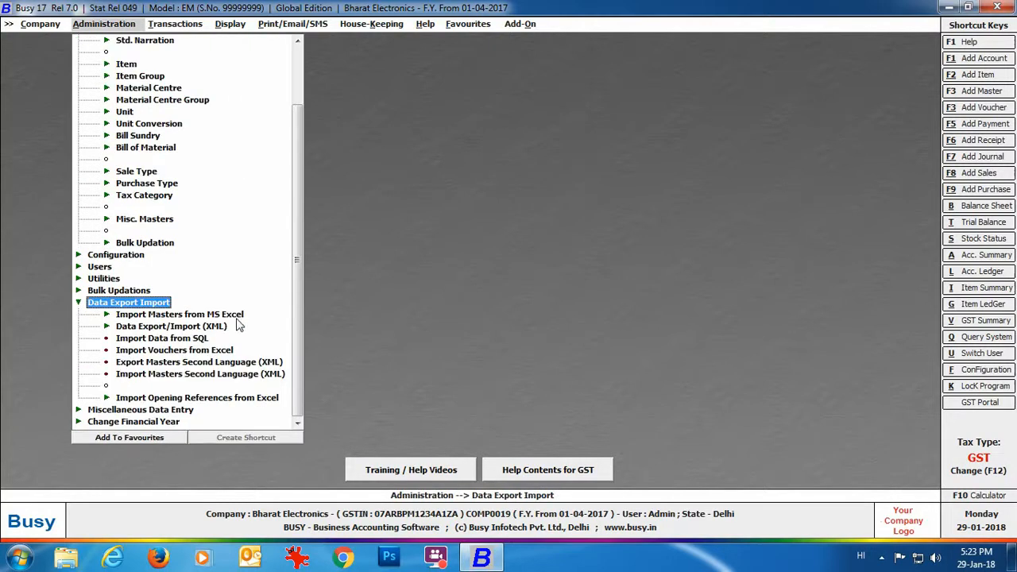
left_click(230, 315)
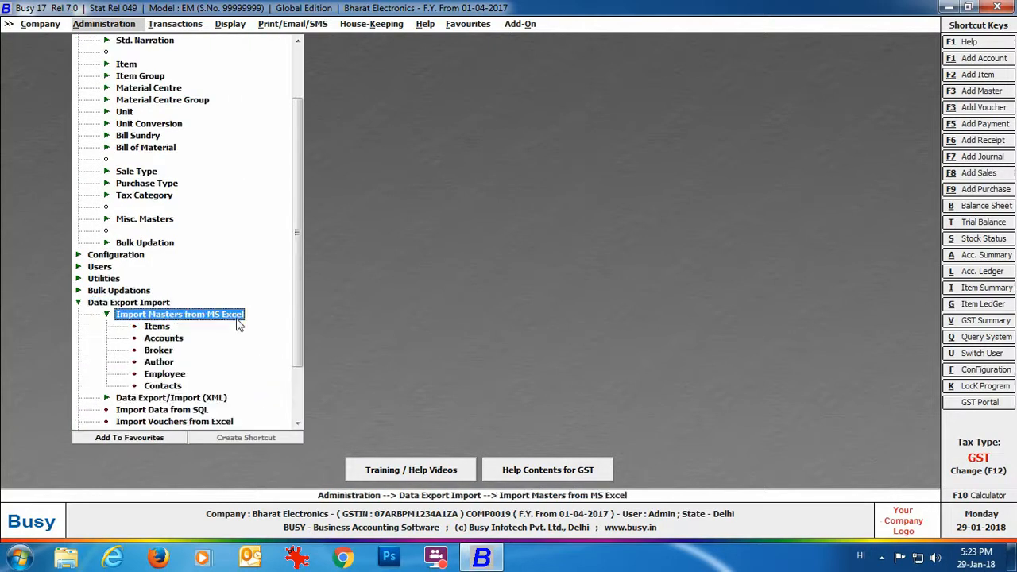
left_click(163, 327)
type("item_n")
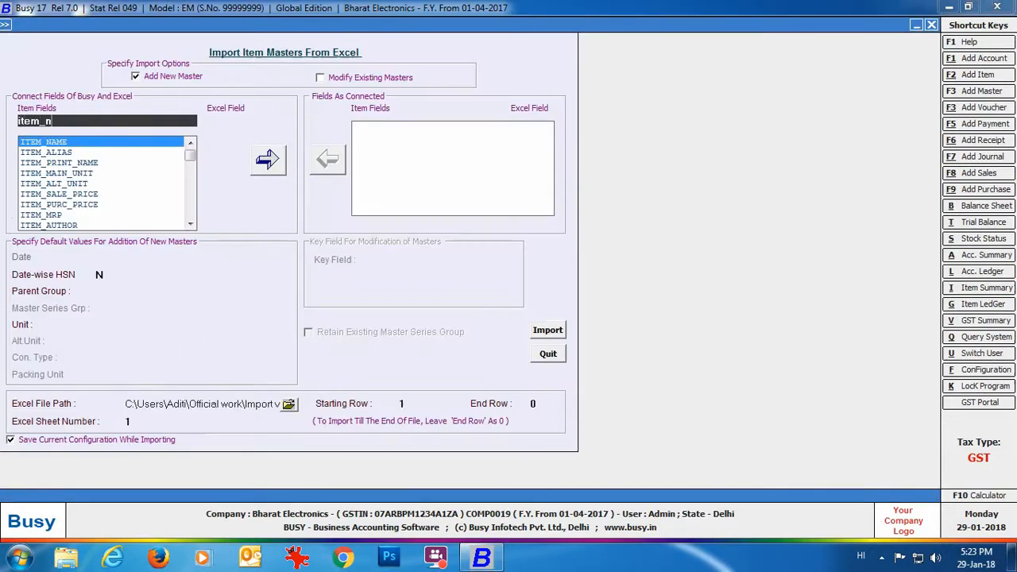
type("ame_sl")
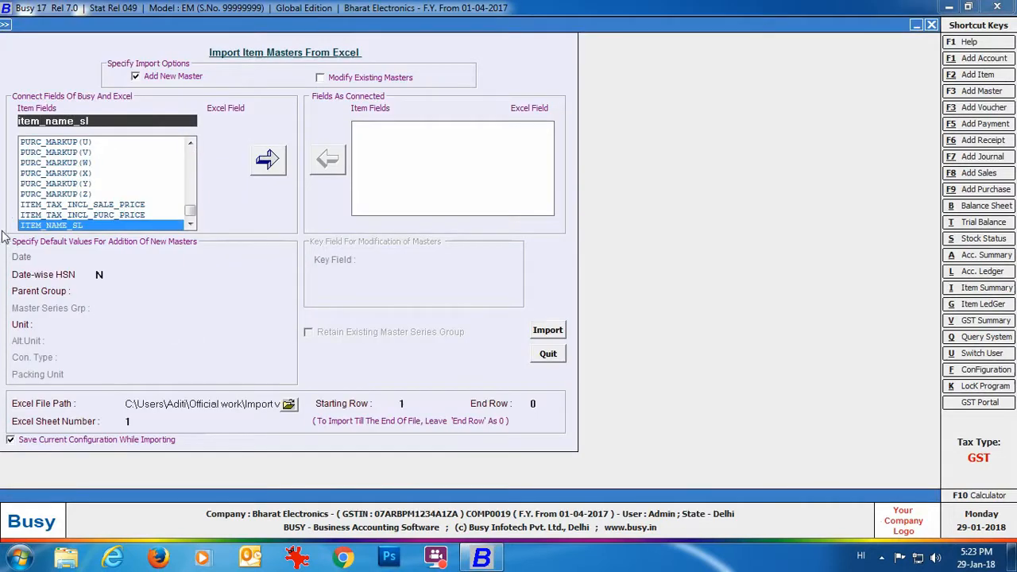
key("Return")
type("A")
key("Return")
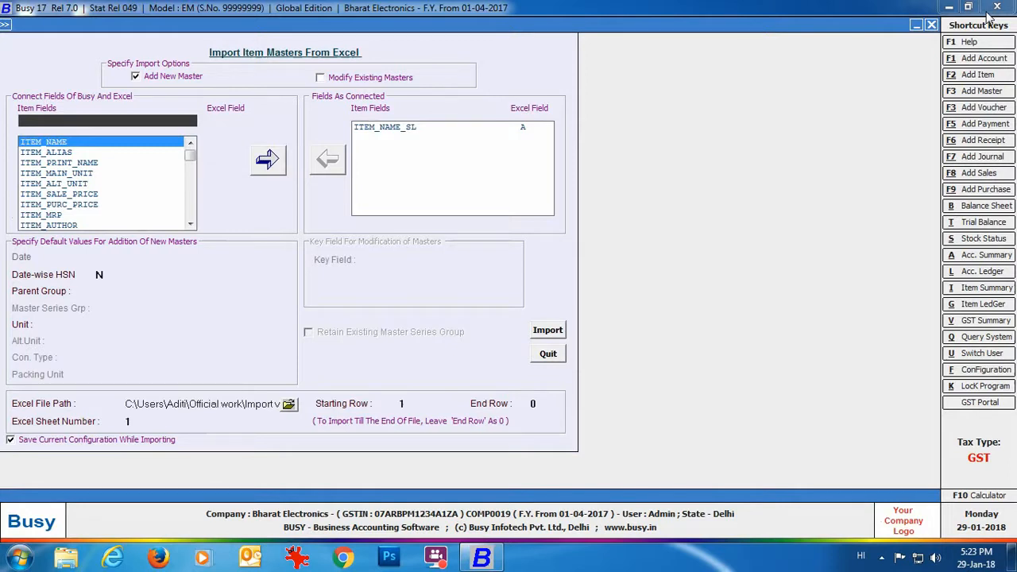
left_click(933, 25)
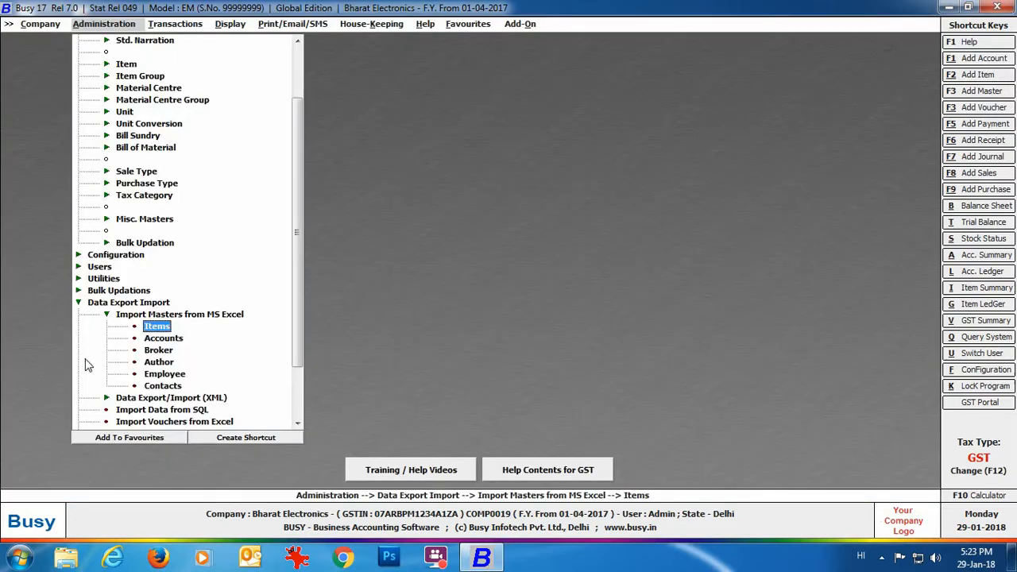
Open and close the Export and Import Masters Second Language (XML) screens.
left_click(104, 317)
left_click(110, 363)
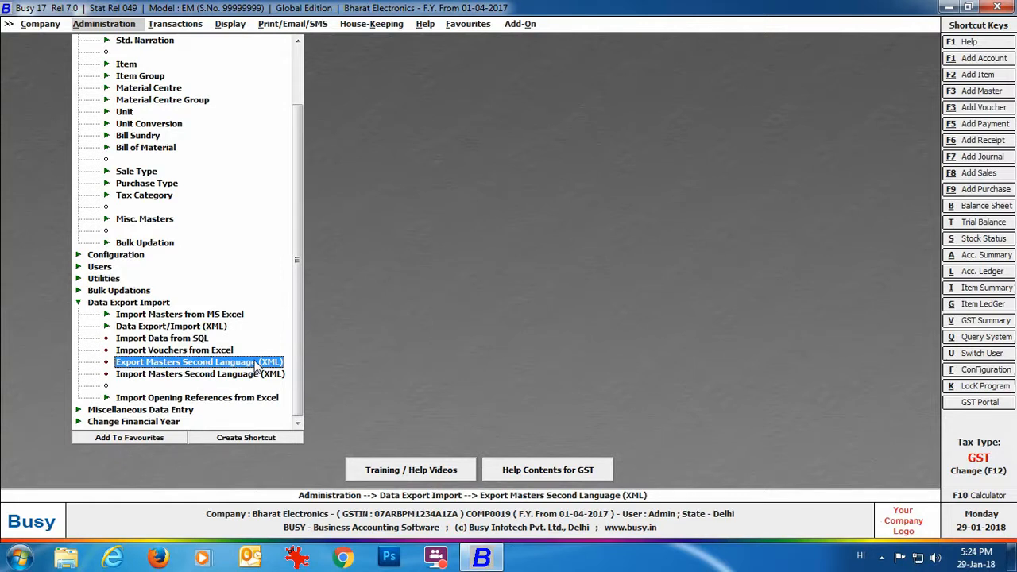
left_click(257, 364)
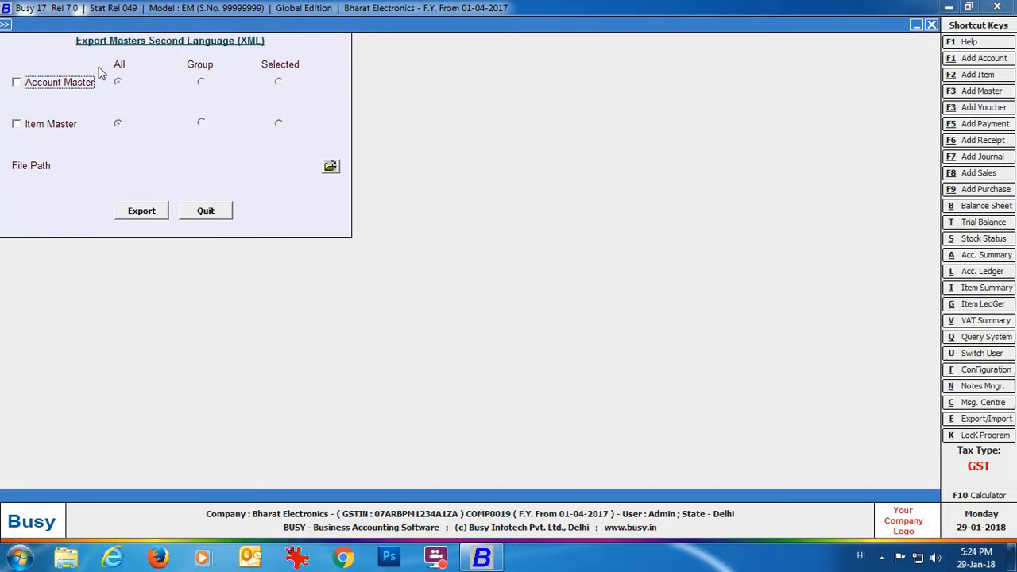
left_click(197, 210)
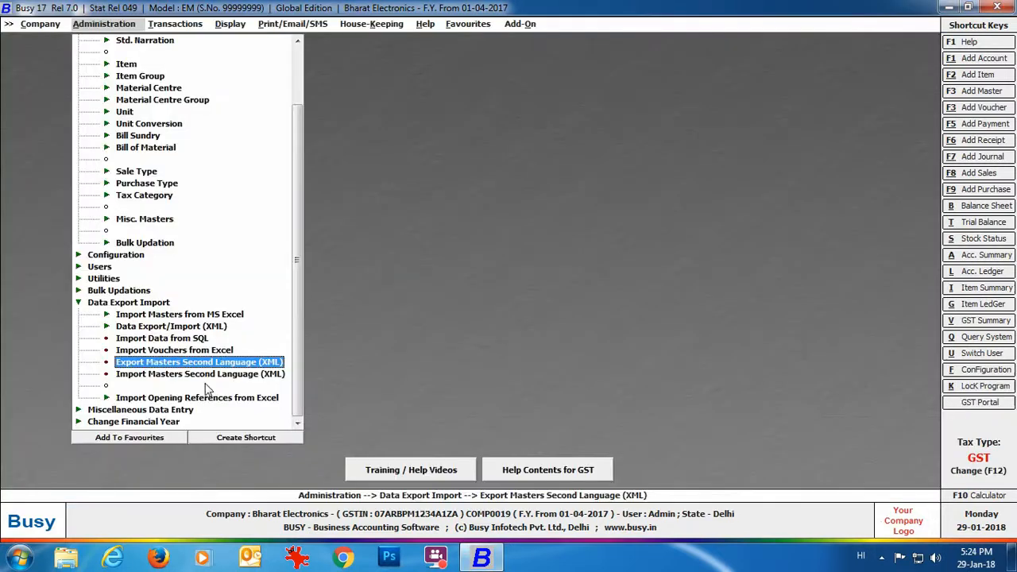
left_click(206, 374)
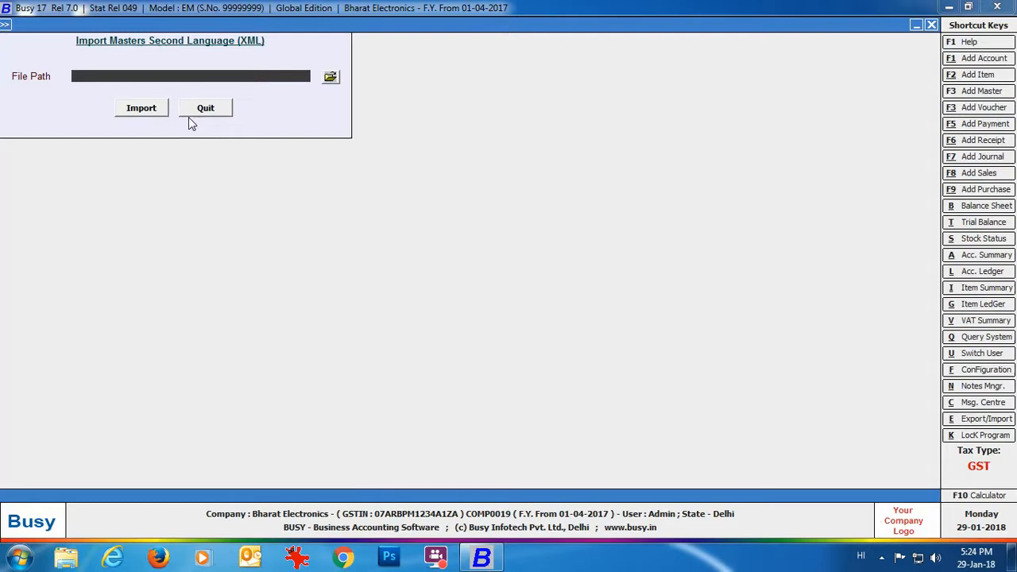
key("Escape")
key("Escape")
key("Escape")
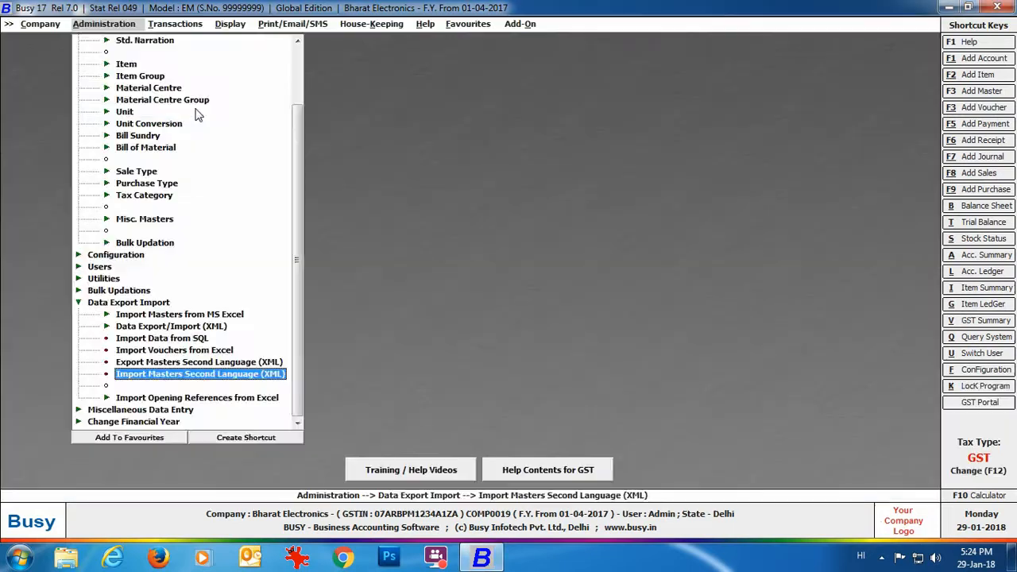